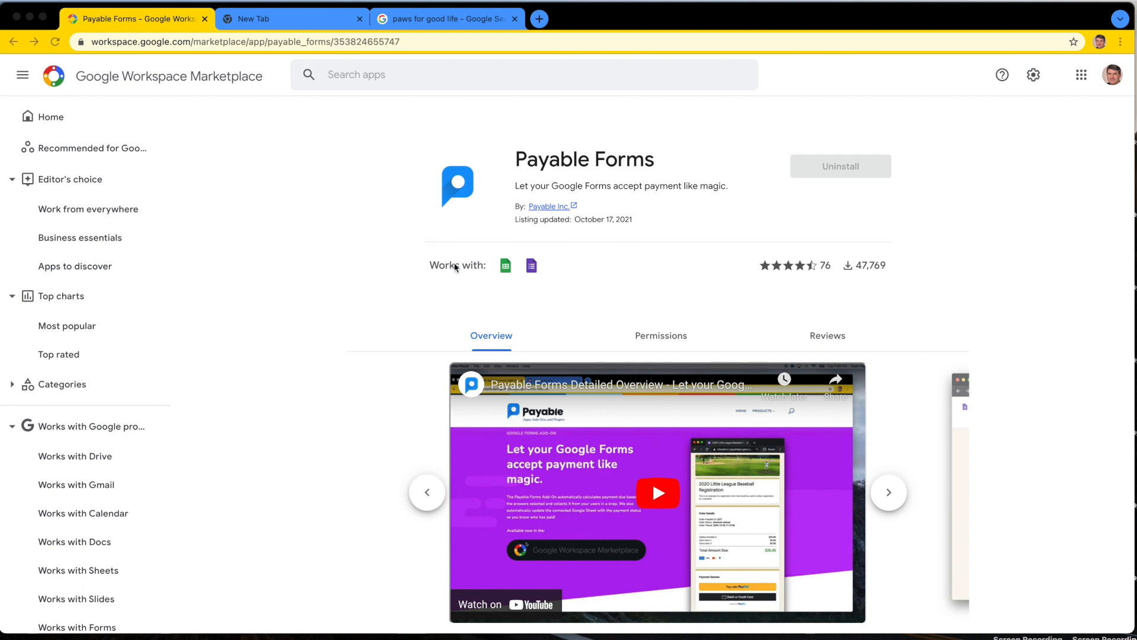
Step: Go to forms.google.com in the browser tab showing the "paws for good life" image search
left_click(437, 20)
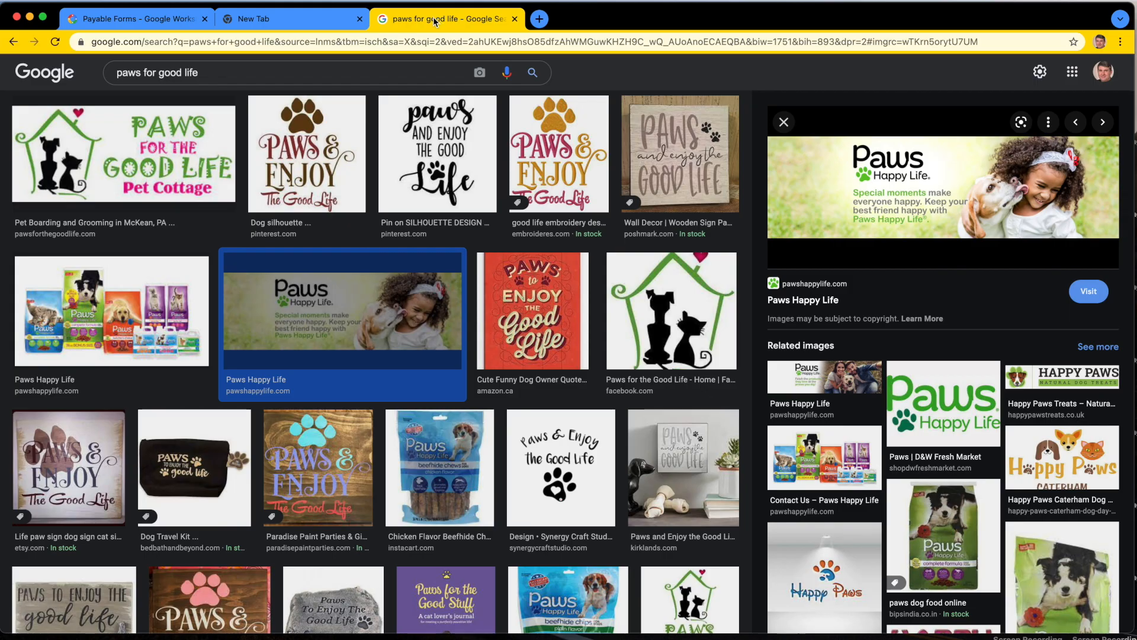
left_click(501, 42)
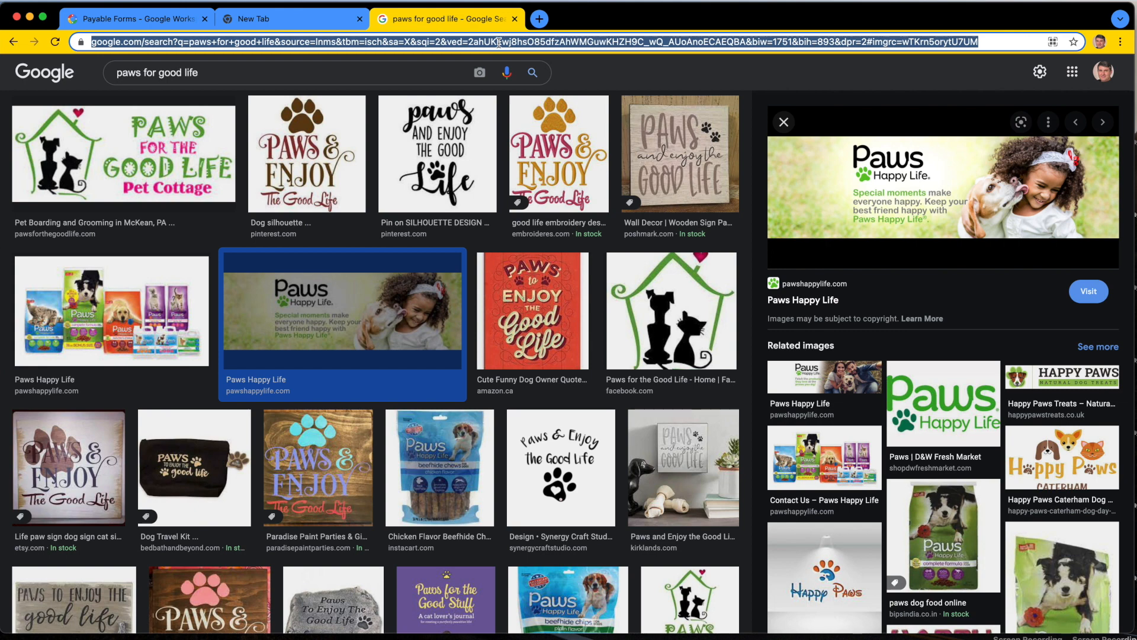
type("goog")
key("BackSpace")
key("BackSpace")
key("BackSpace")
key("BackSpace")
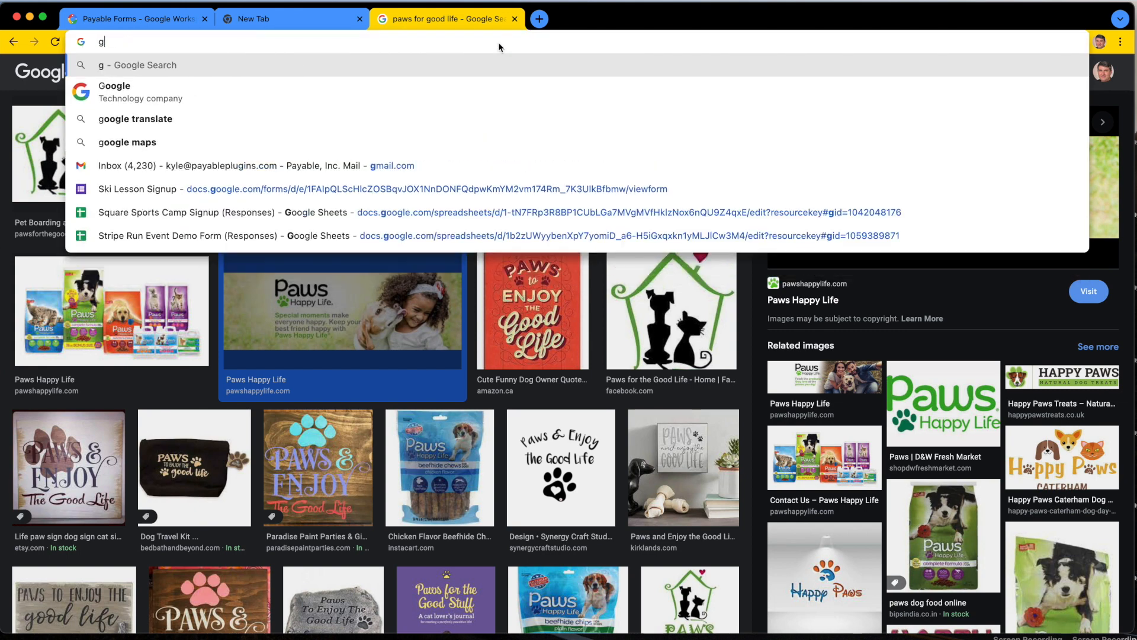
type("forms.google.com")
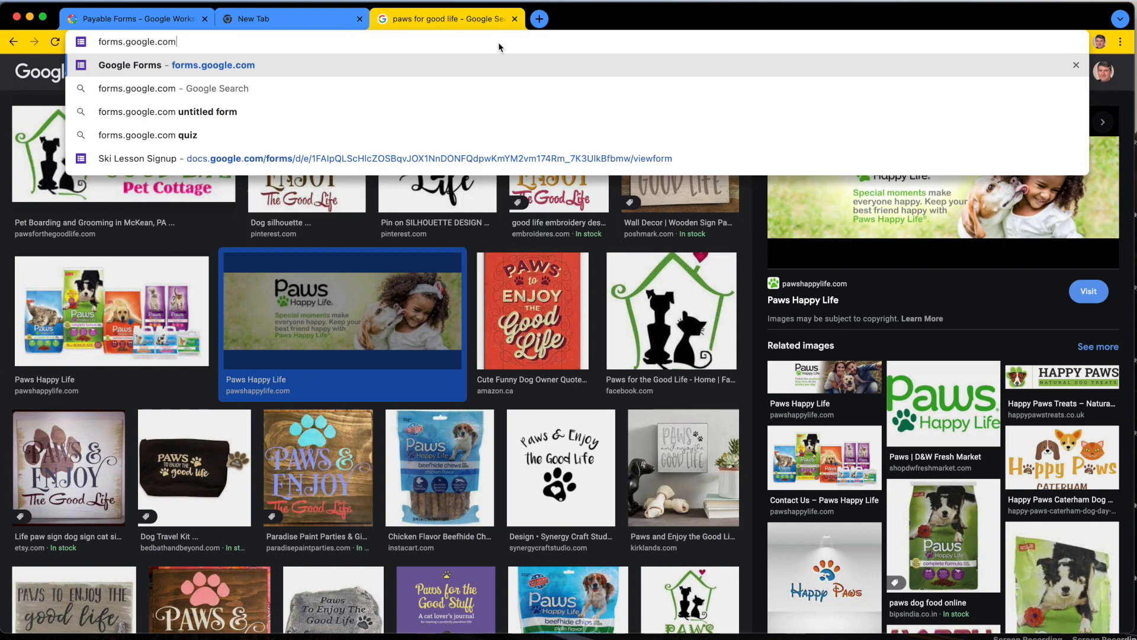
key("Return")
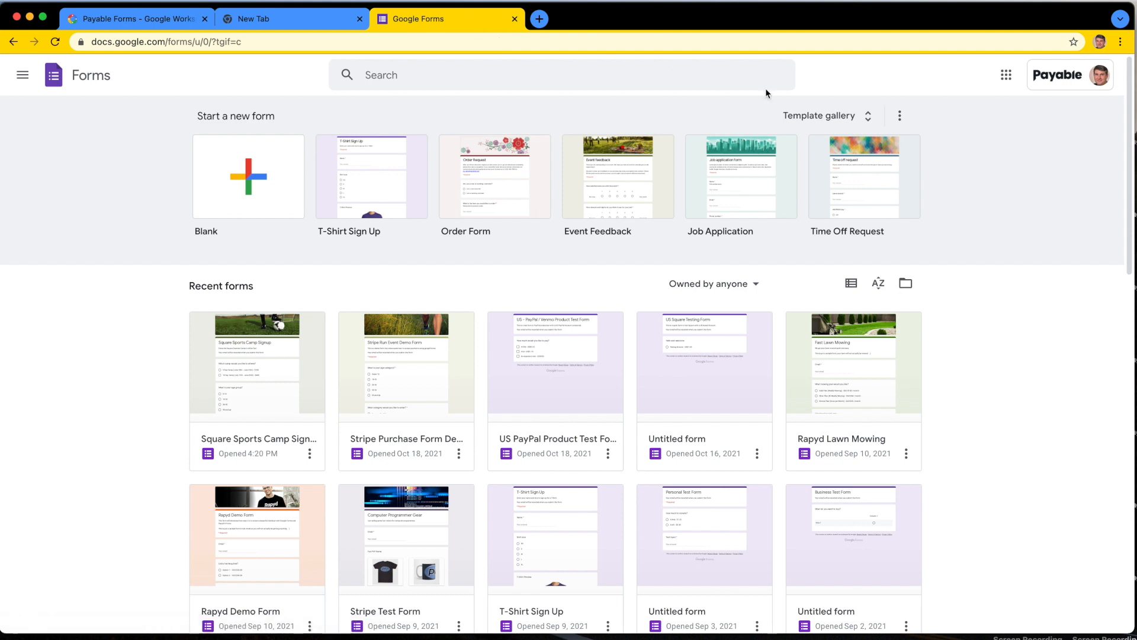
Step: Examine the form templates in the Work, Personal and Education sections of the template gallery, then return to the Forms home page
left_click(830, 123)
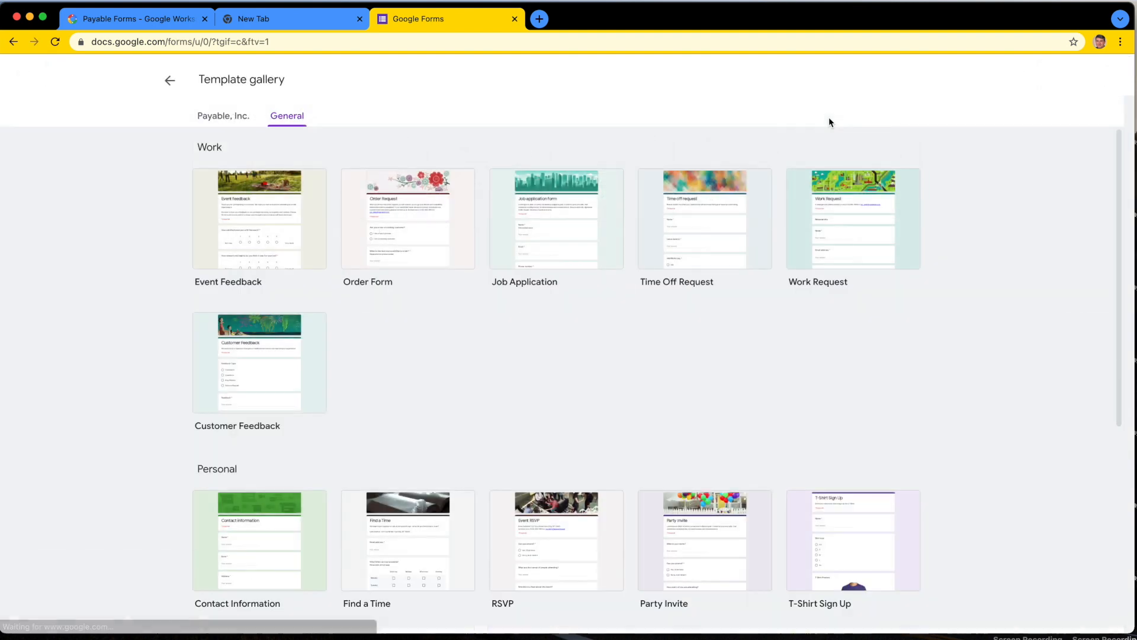
scroll(533, 384, "down", 3)
scroll(426, 433, "down", 3)
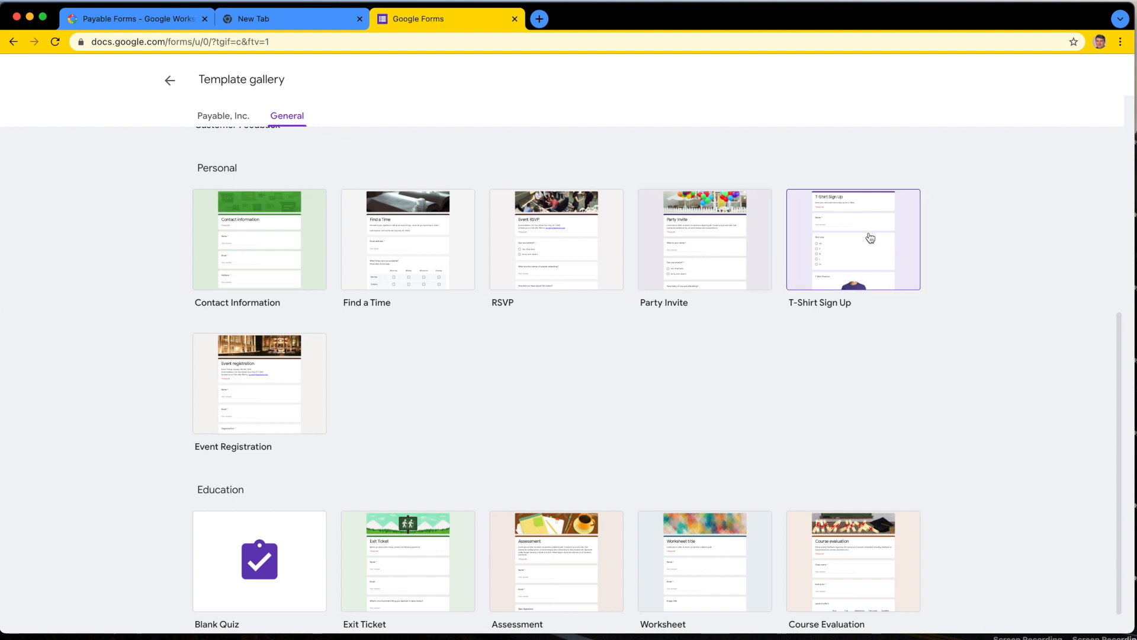
scroll(687, 388, "down", 1)
scroll(687, 388, "up", 6)
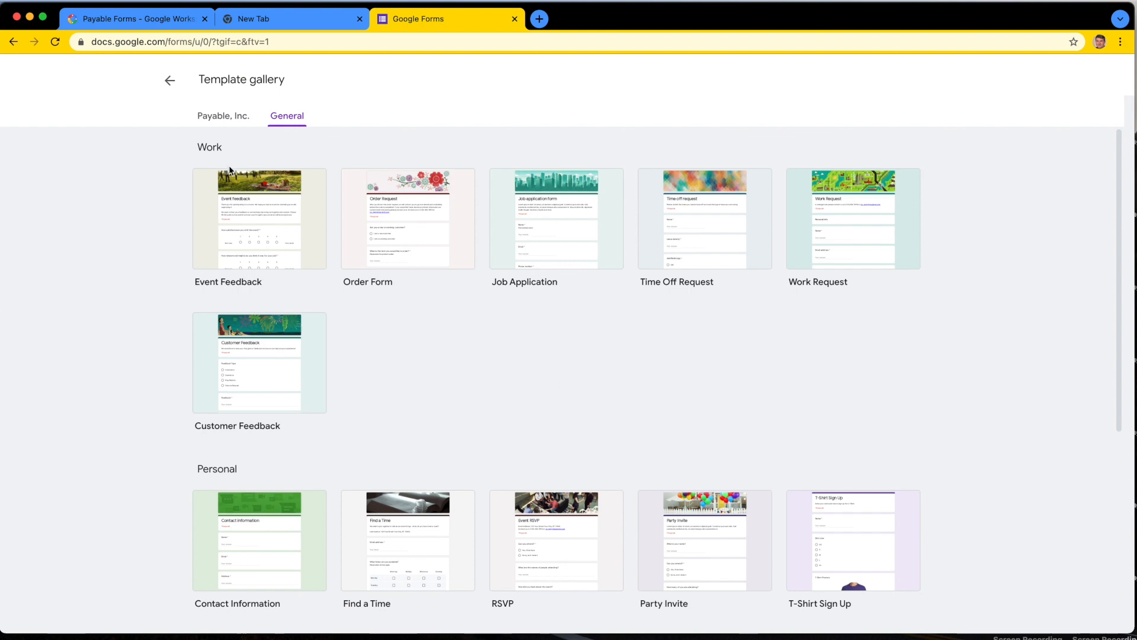
left_click(169, 80)
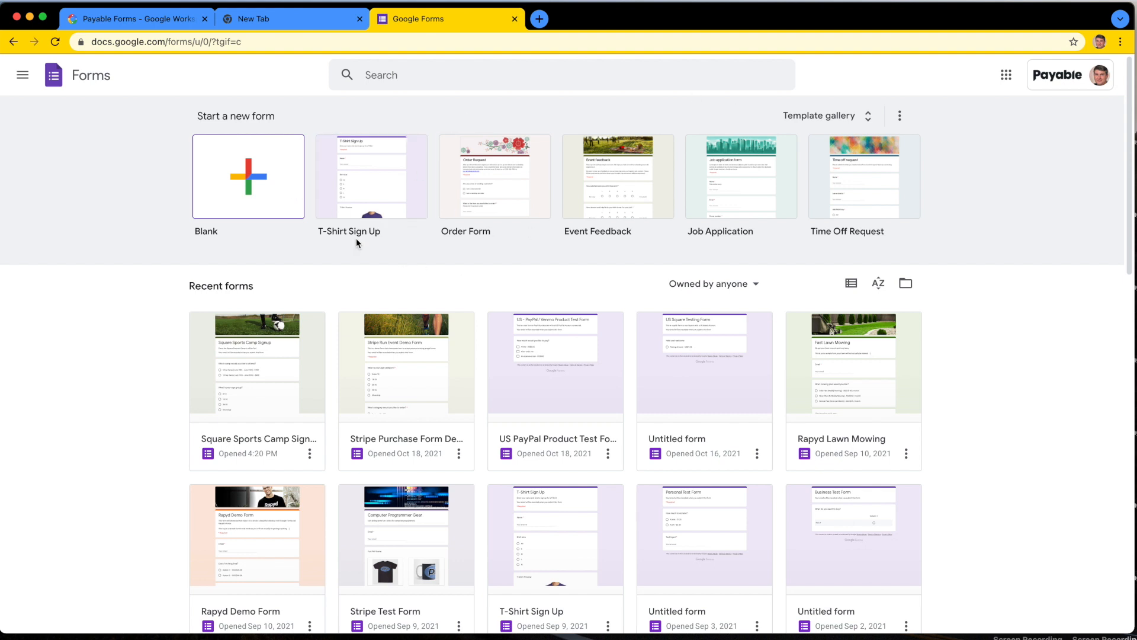
Step: Create a blank form and title it "Paws for Good Event"
left_click(254, 186)
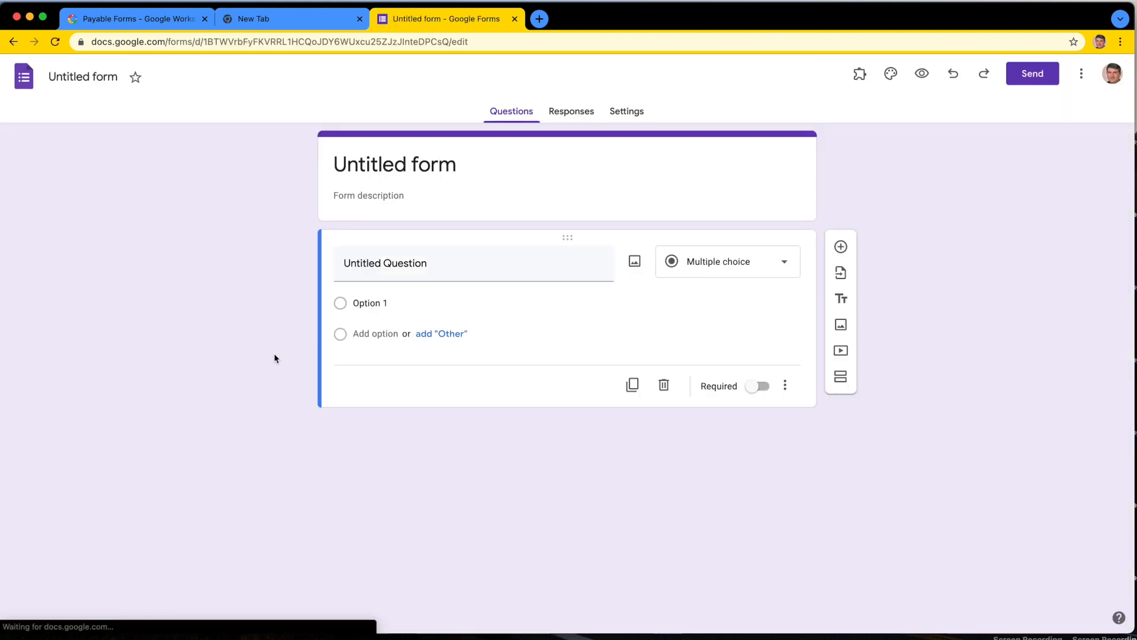
left_click(410, 165)
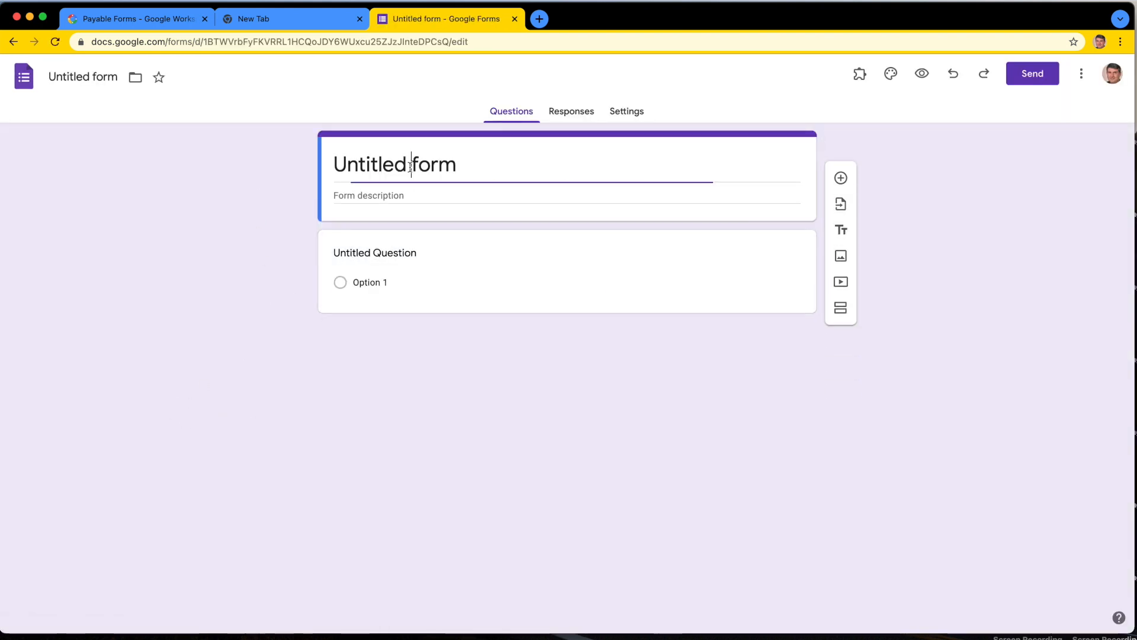
triple_click(410, 167)
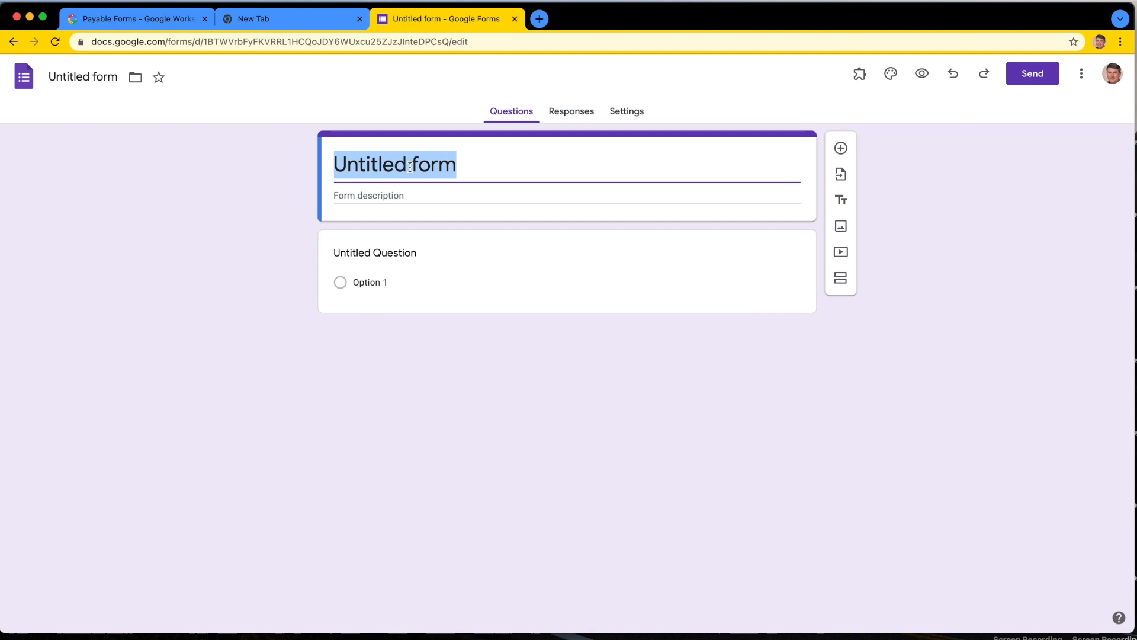
type("Paws")
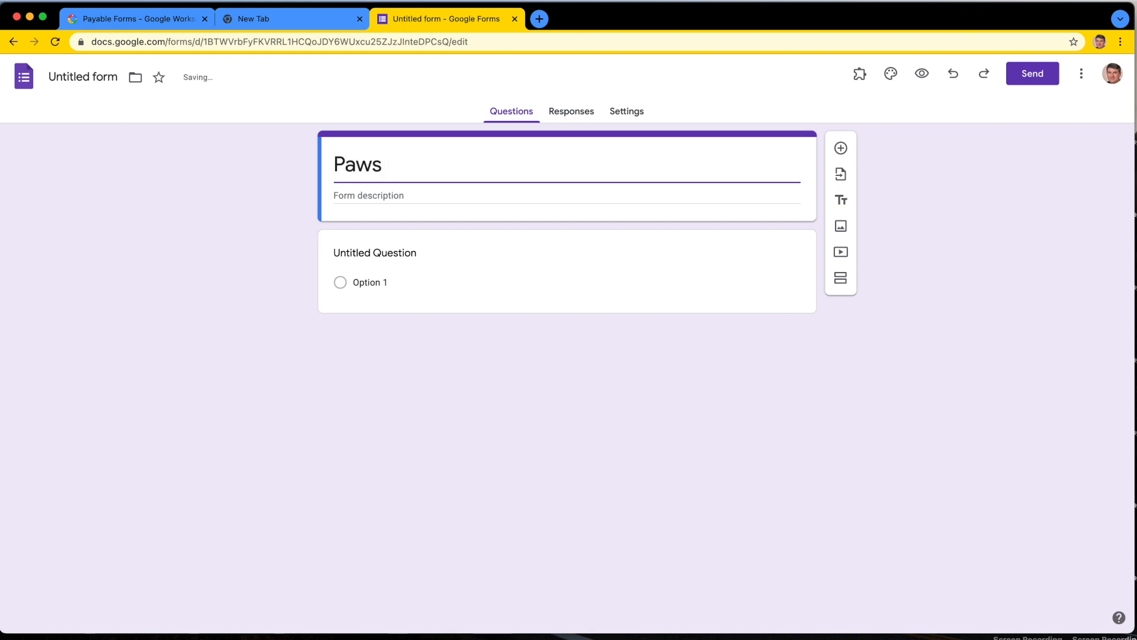
type(" for ")
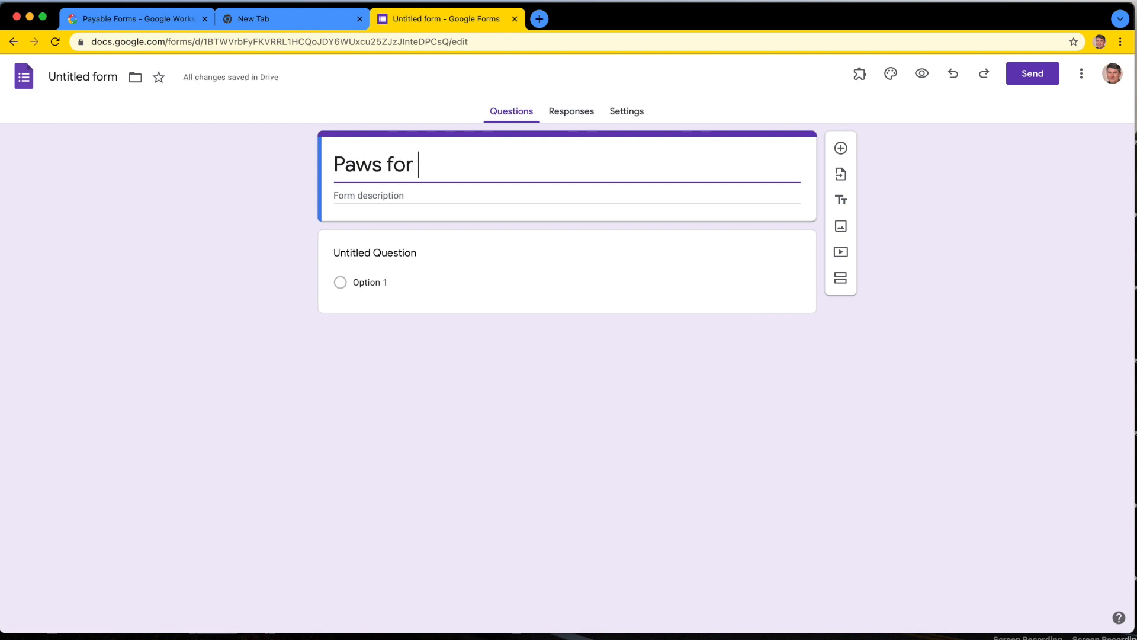
type("Good Event")
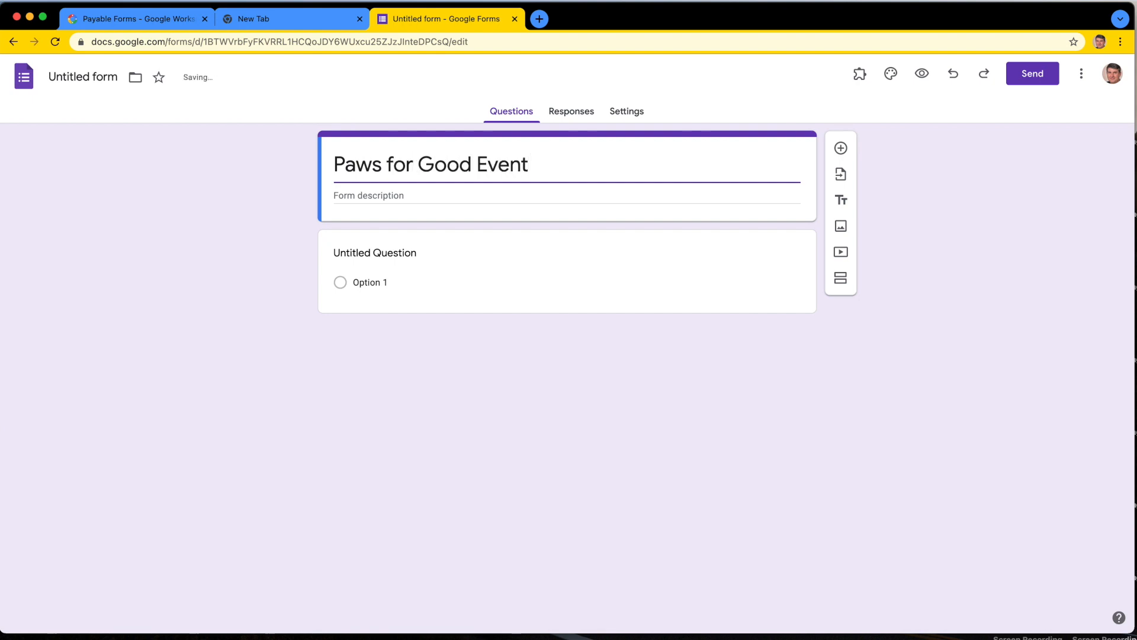
Step: Enter the form description "This form is going to be used as a sample to collect money for a good cause." followed by blank lines
left_click(373, 198)
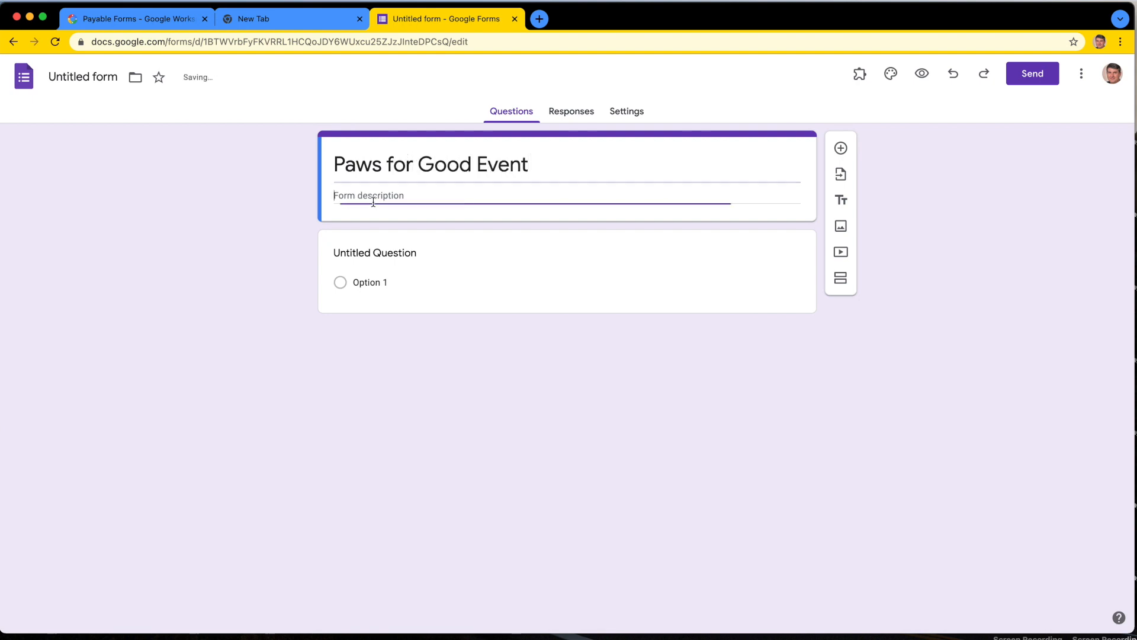
type("This form is go")
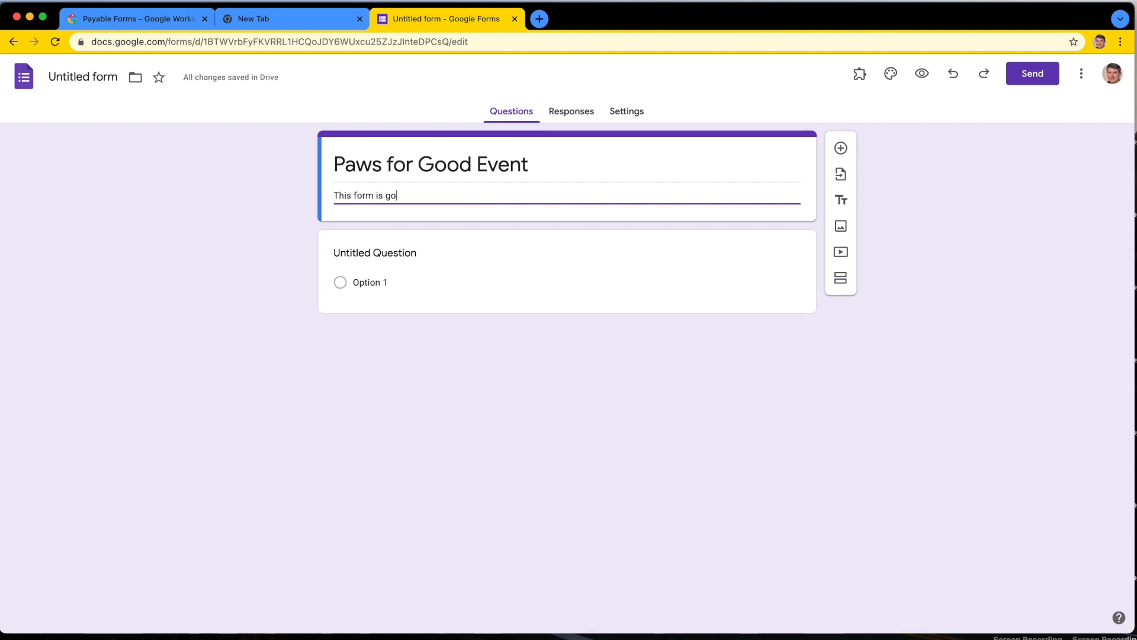
type("ing to be use")
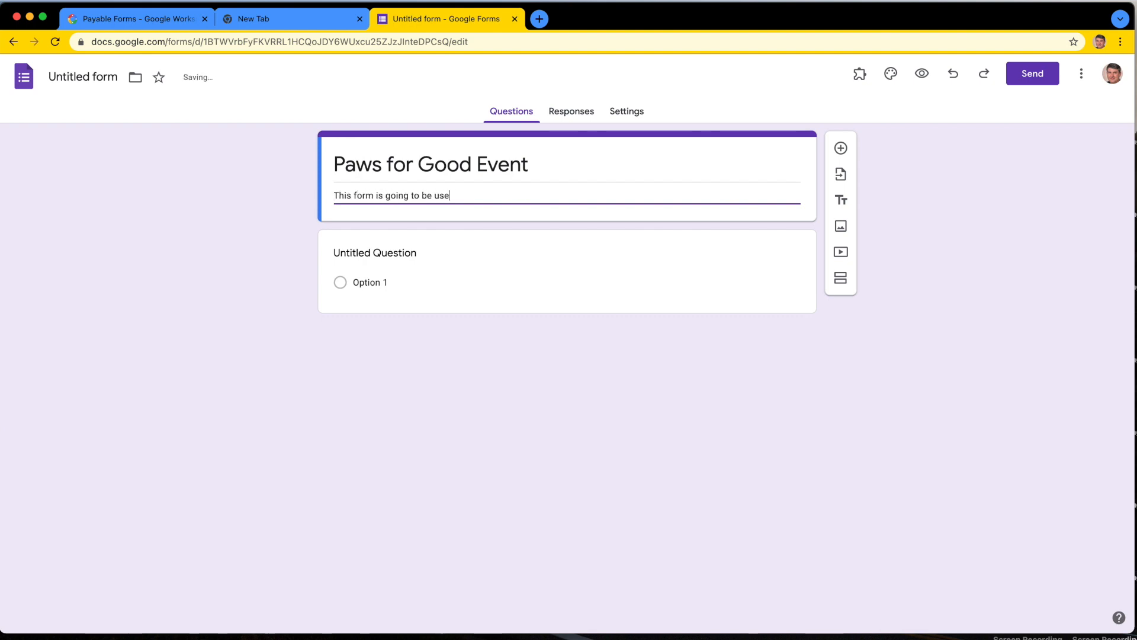
type("d as a sample ")
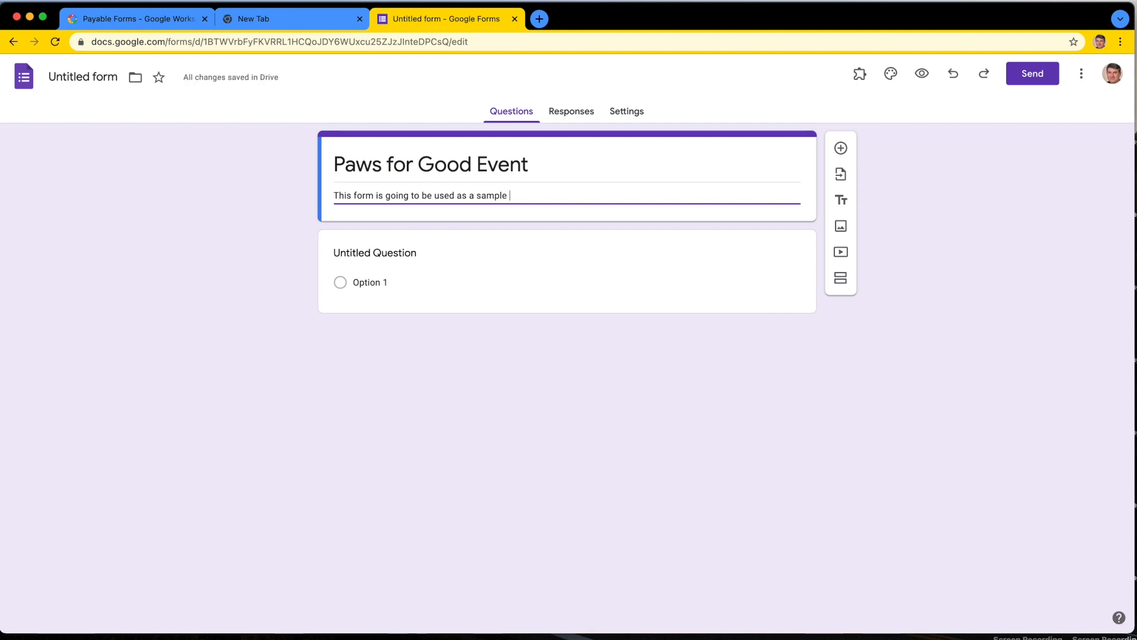
type("to collect money for a good cause.")
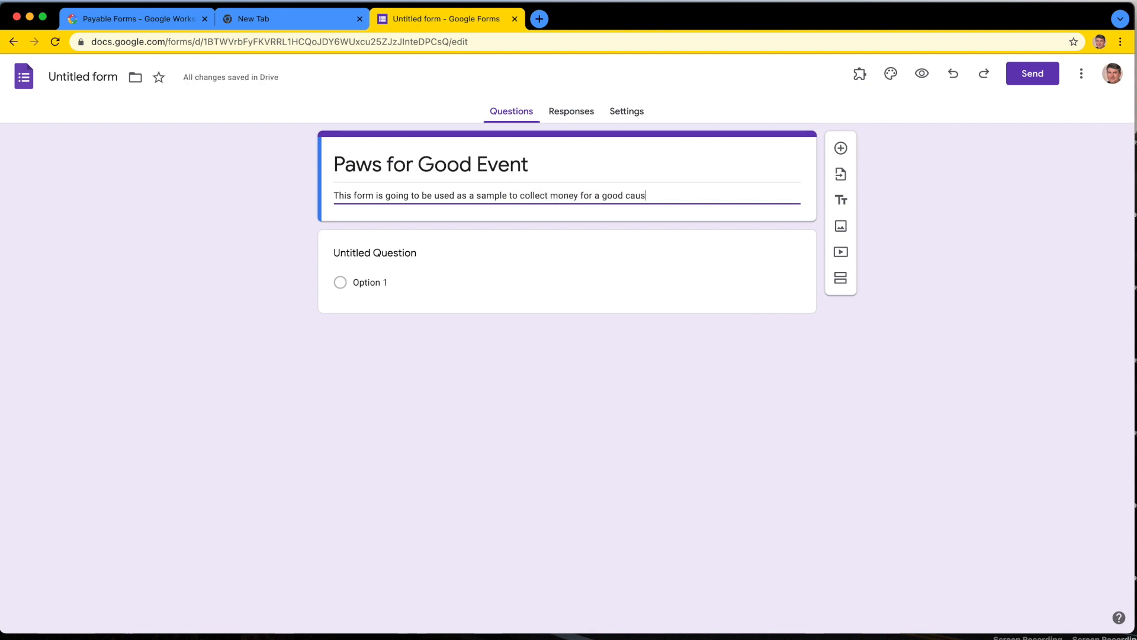
key("Return")
key("Return")
key("Return")
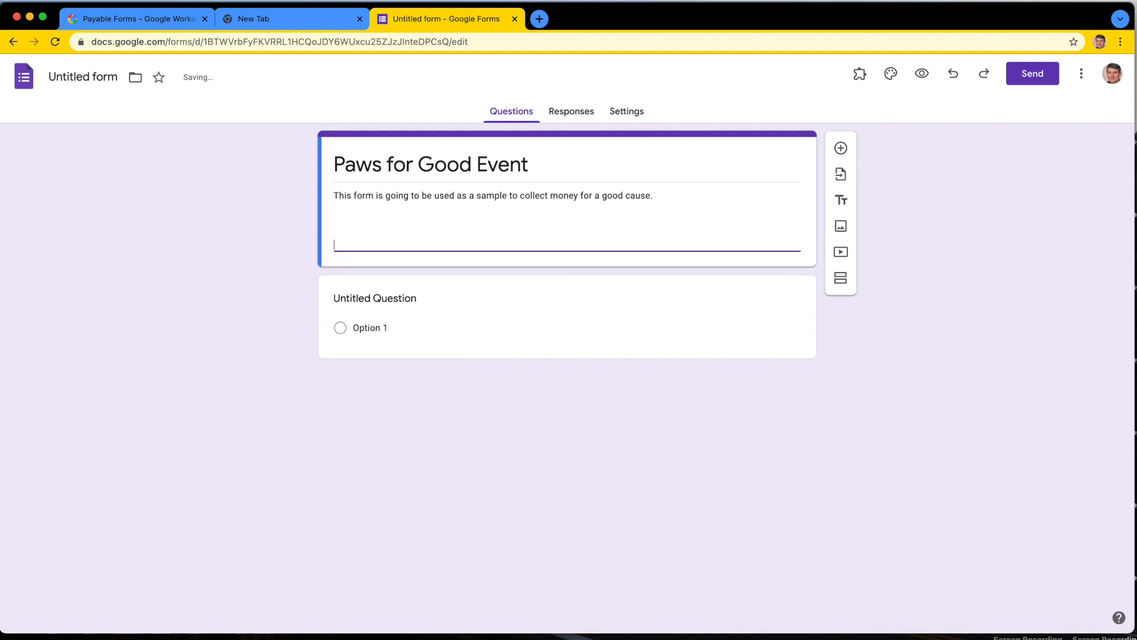
type("jhsdkjhadskjhd")
key("BackSpace")
key("BackSpace")
key("BackSpace")
key("BackSpace")
key("BackSpace")
key("BackSpace")
key("BackSpace")
key("BackSpace")
key("BackSpace")
key("BackSpace")
key("BackSpace")
key("BackSpace")
key("BackSpace")
key("BackSpace")
key("BackSpace")
key("BackSpace")
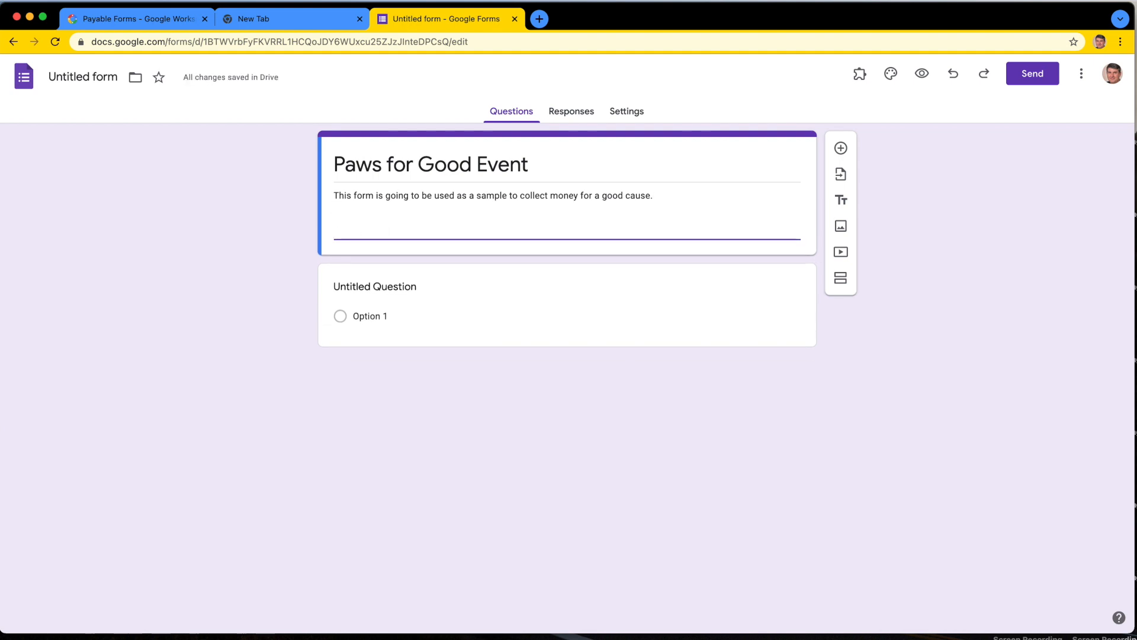
left_click(561, 440)
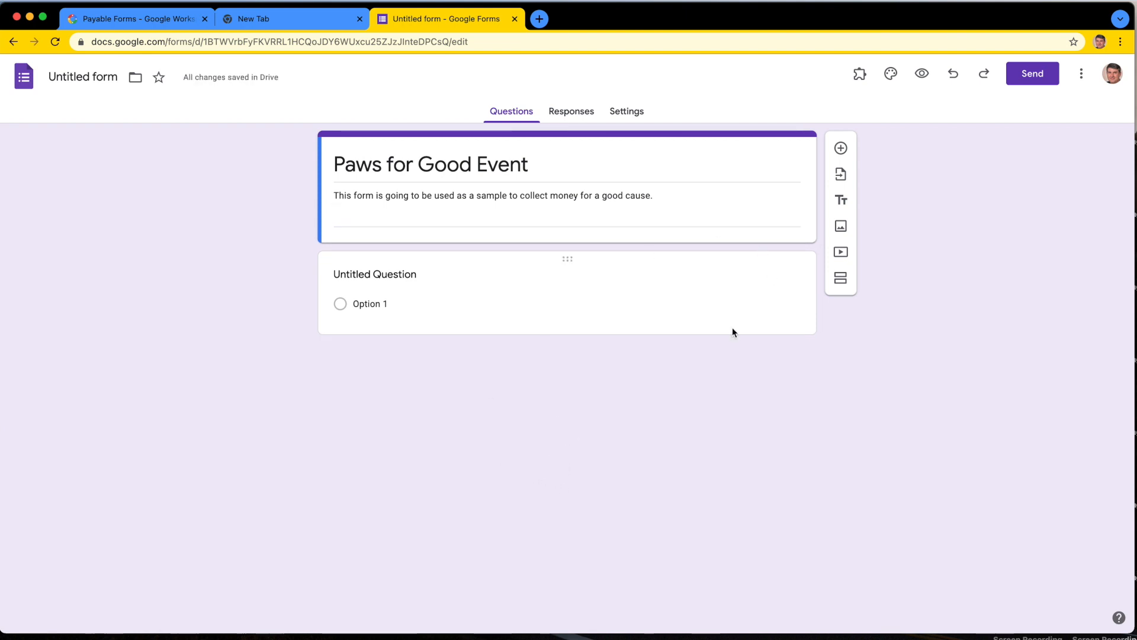
Step: Add a short answer question titled "Donor Name:" directly below the form header
left_click(842, 149)
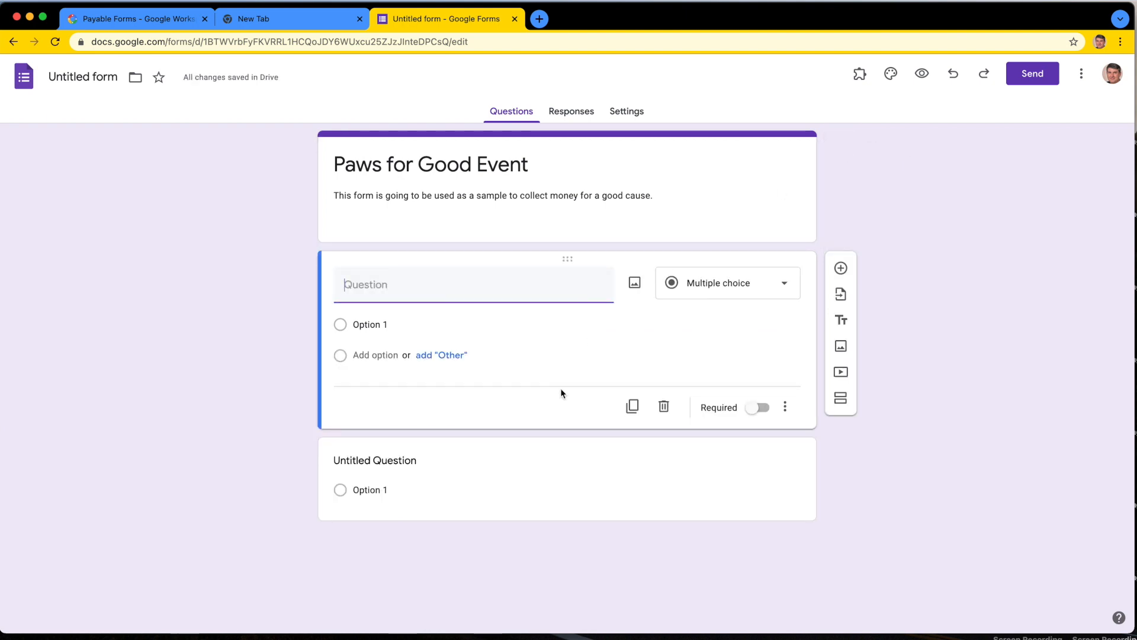
type("Donor Name")
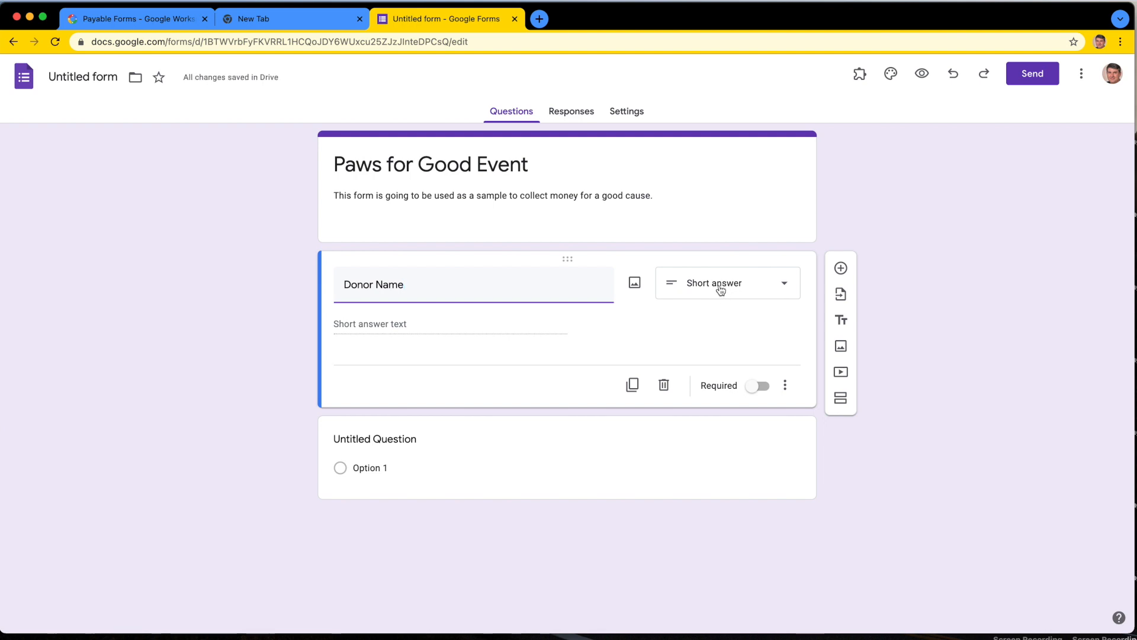
type(":")
Step: Change the untitled question to the Paragraph type and title it "How did you find out about us:"
left_click(404, 438)
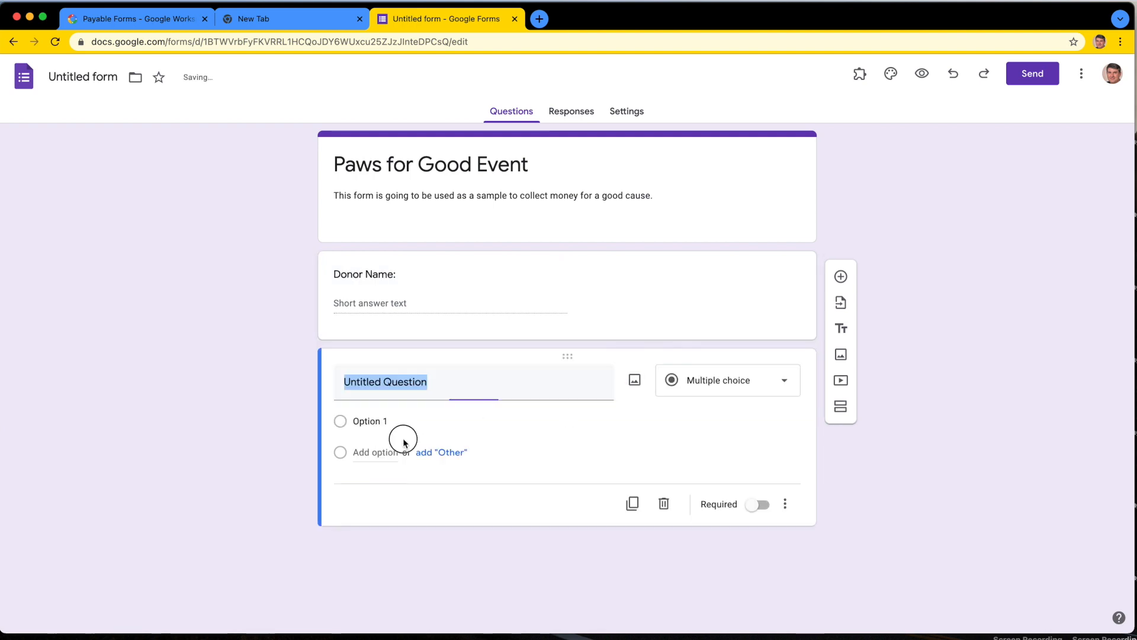
left_click(734, 388)
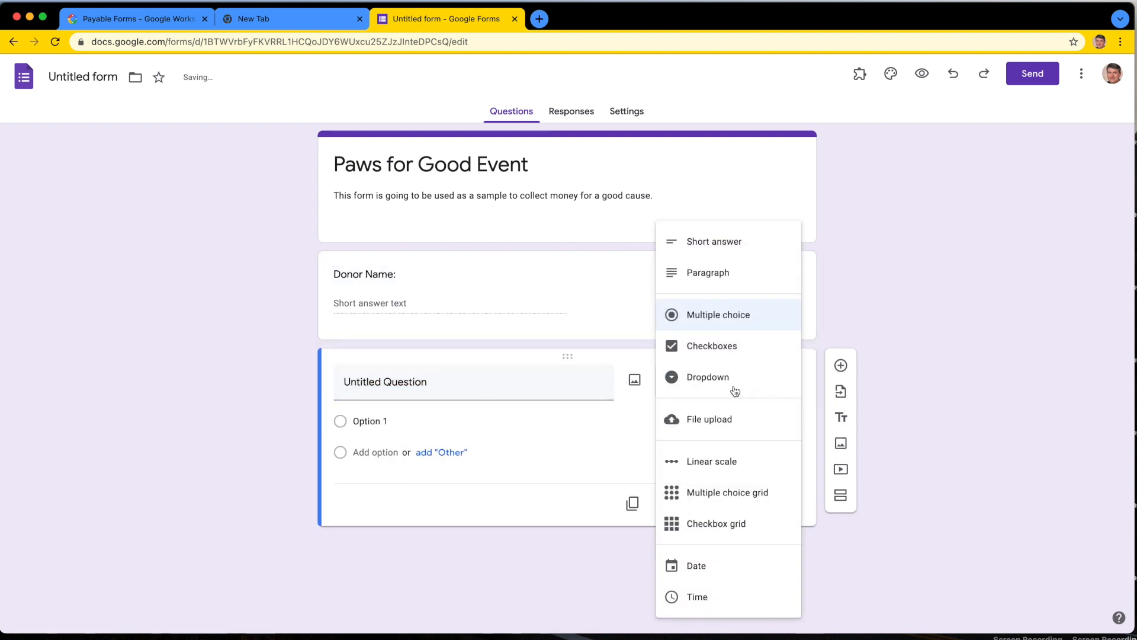
left_click(712, 281)
key("super+a")
type("How")
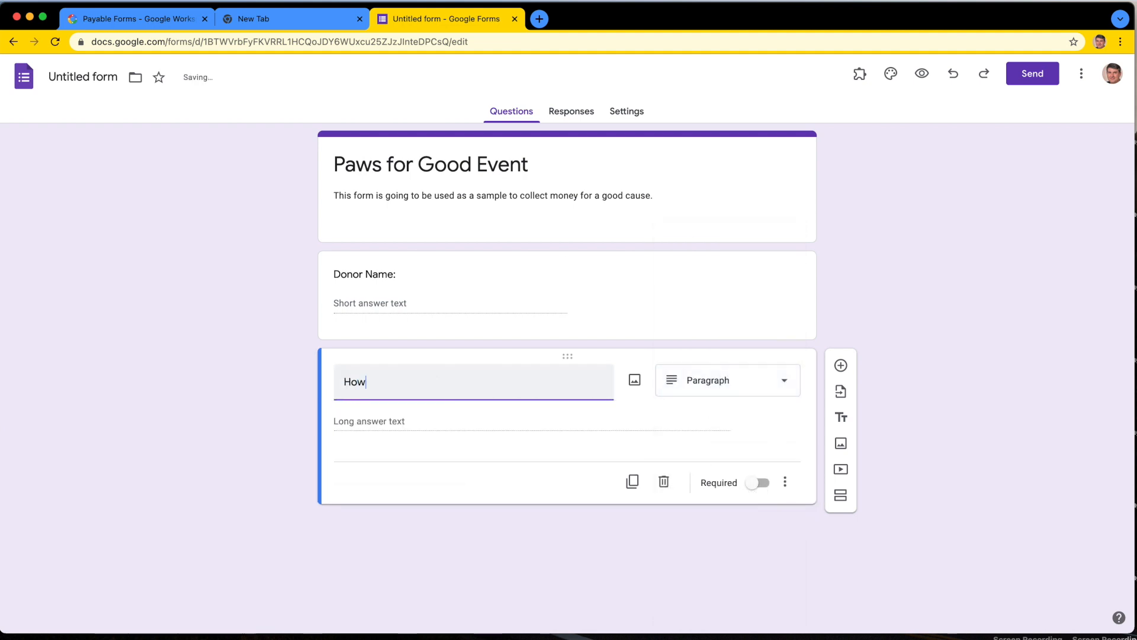
type(" did you find out about ius")
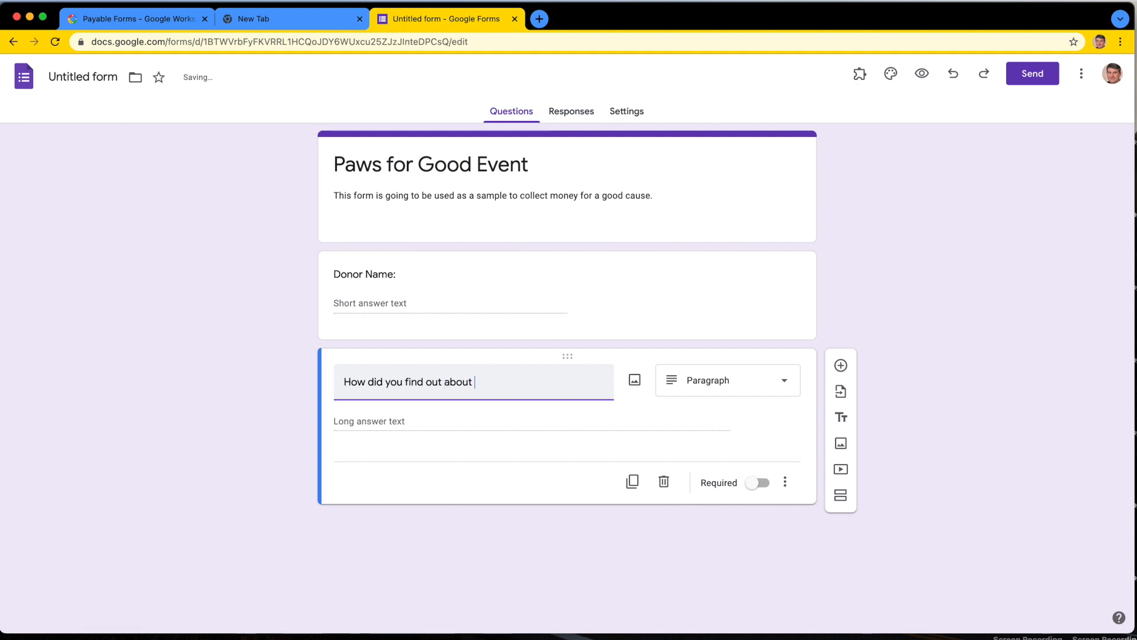
key("BackSpace")
key("BackSpace")
key("BackSpace")
type("us:")
left_click(879, 261)
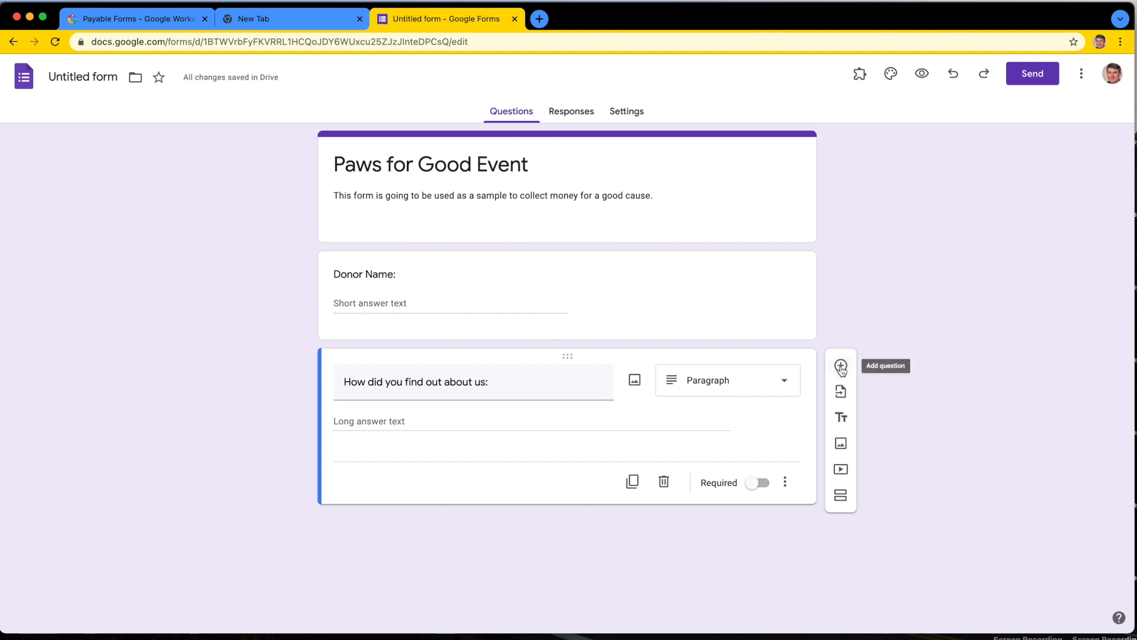
left_click(841, 365)
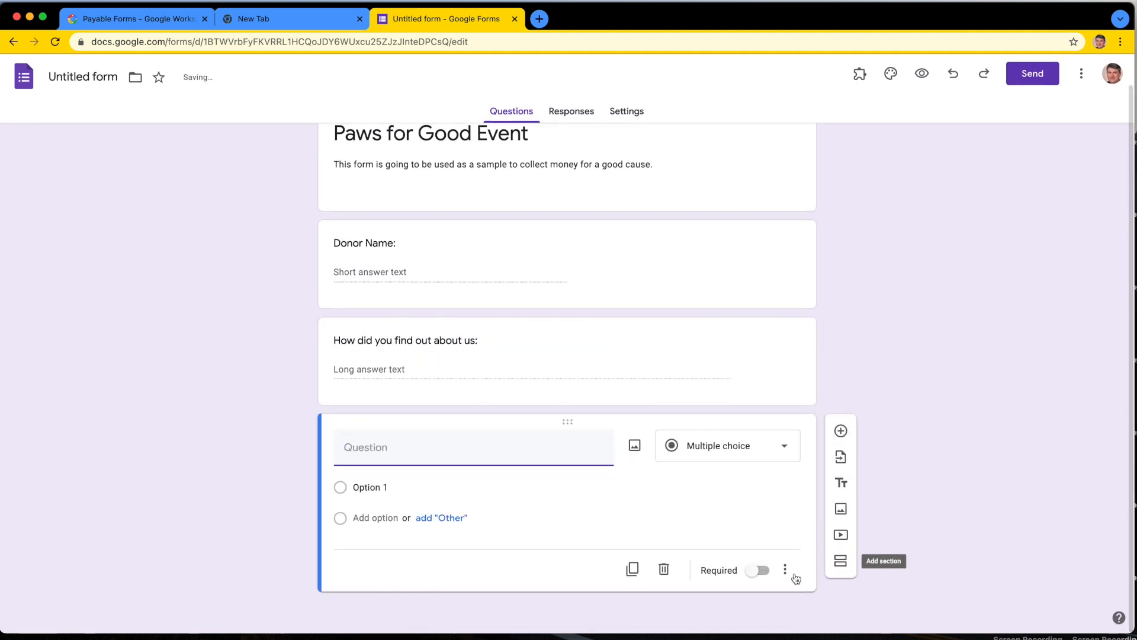
left_click(670, 568)
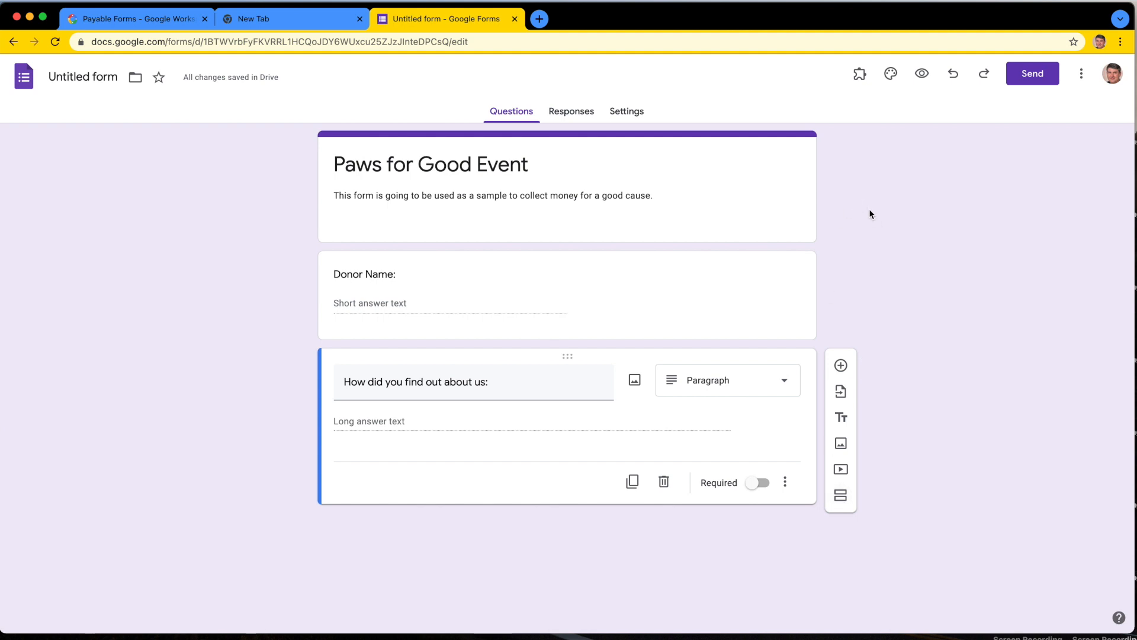
Step: Open the header image selection in the form's theme options and browse the Work and School images
left_click(893, 76)
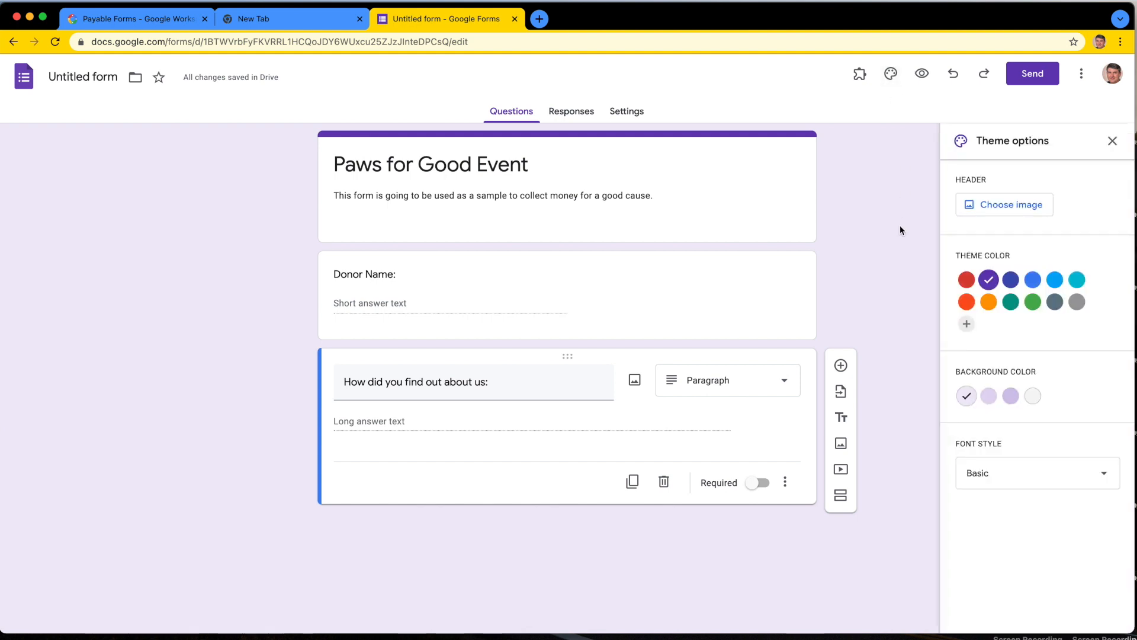
left_click(1033, 203)
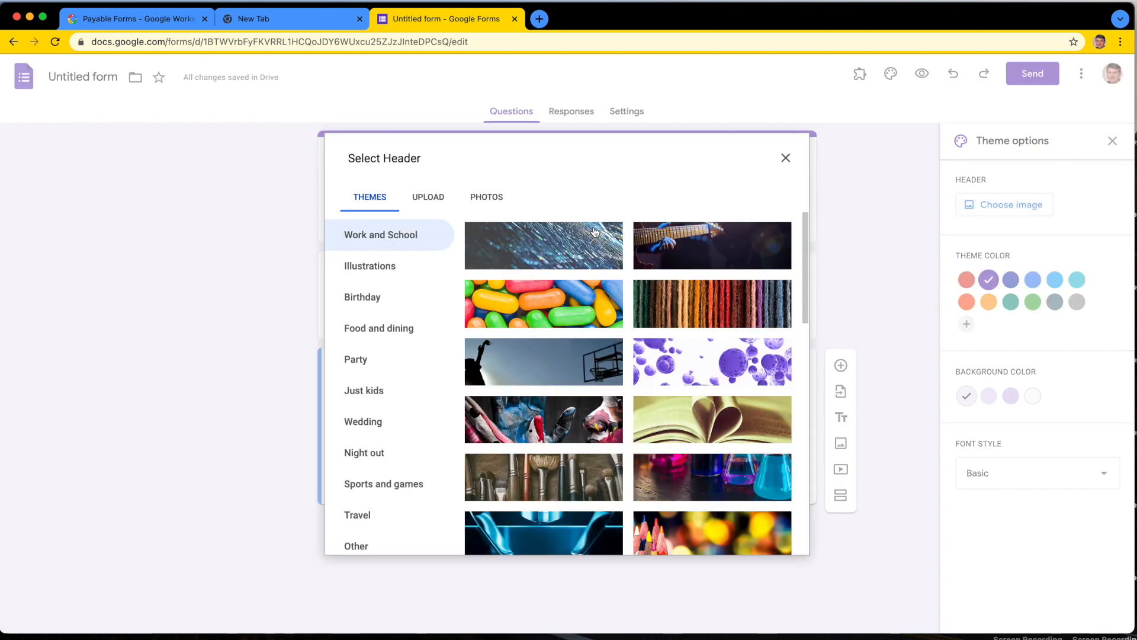
left_click(574, 424)
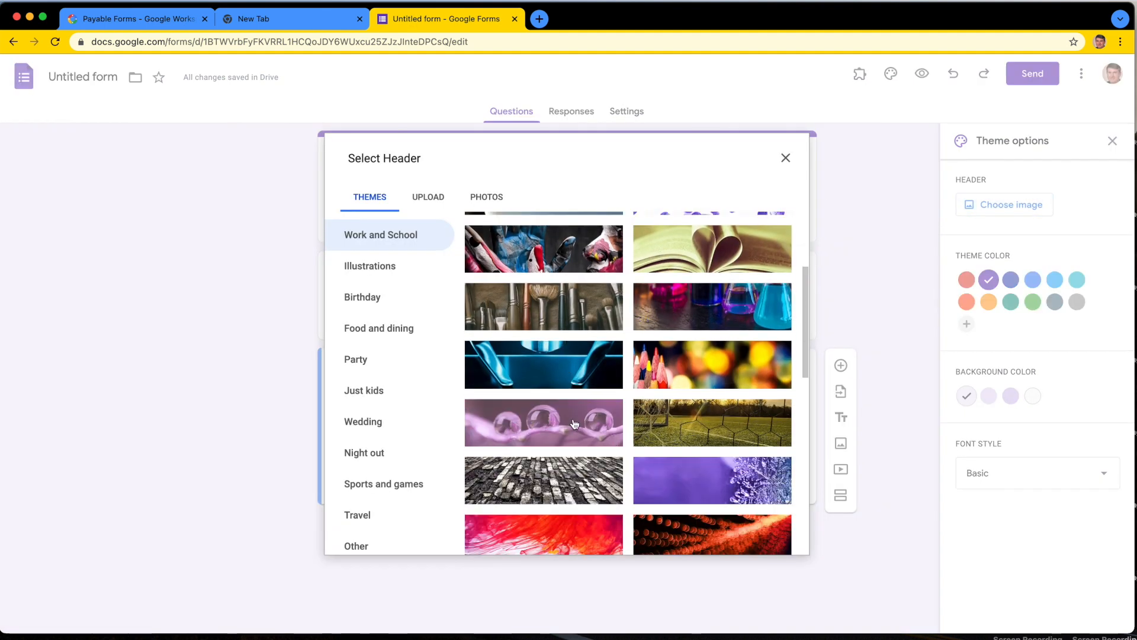
left_click(576, 368)
left_click(706, 369)
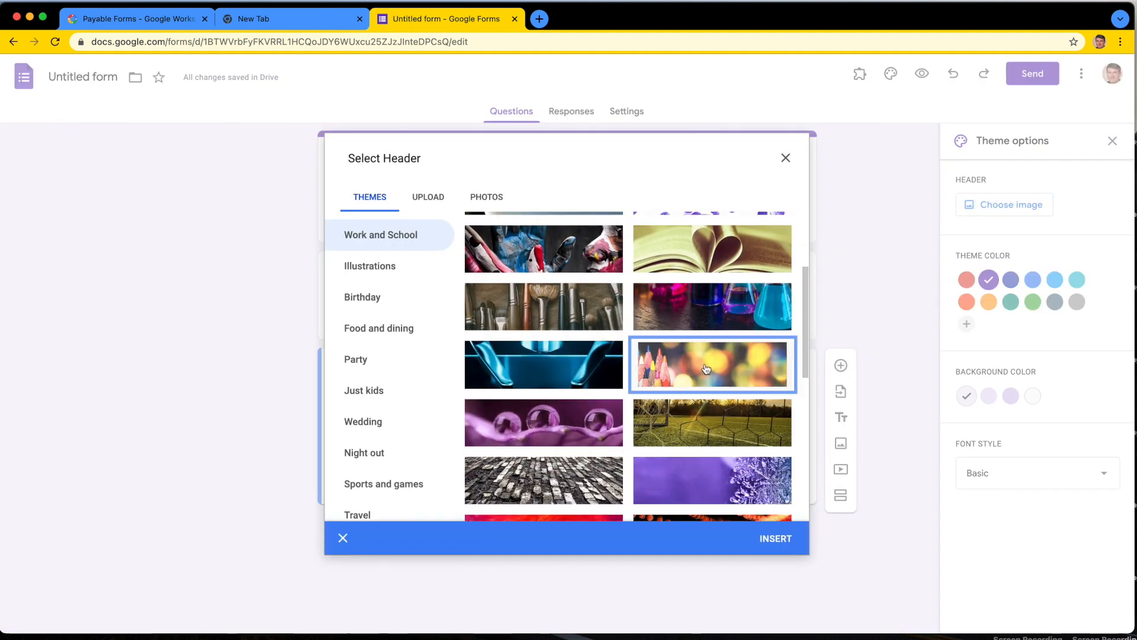
scroll(706, 369, "up", 3)
Step: Upload paws-homepage-slideshow-3.jpg from the Desktop folder as the form's header image, shifting the crop area slightly upward
left_click(429, 197)
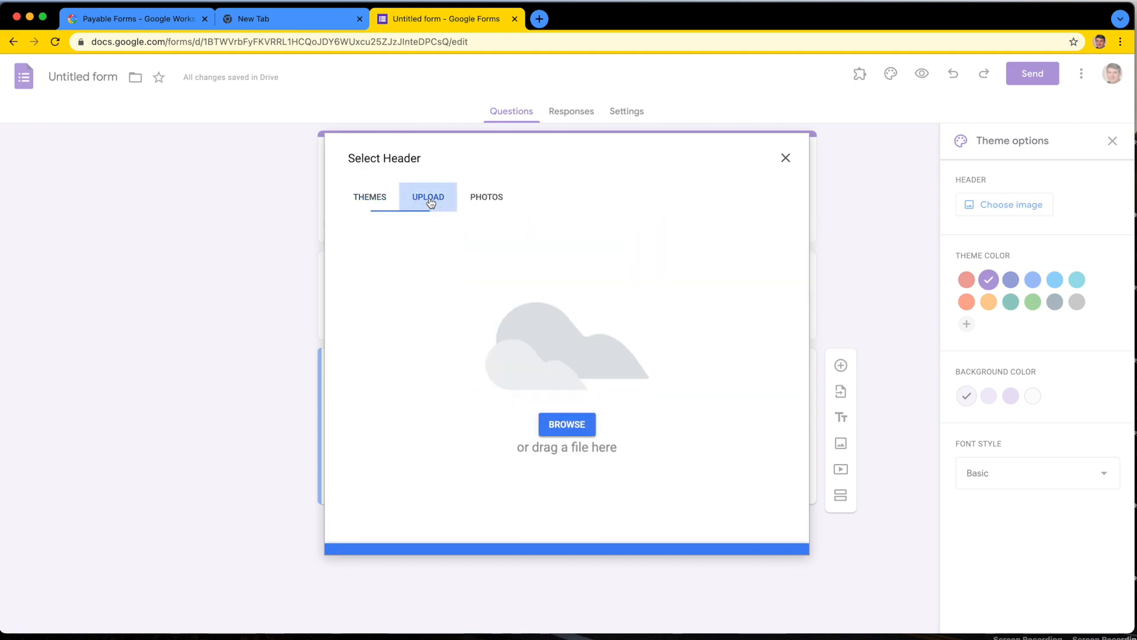
left_click(584, 418)
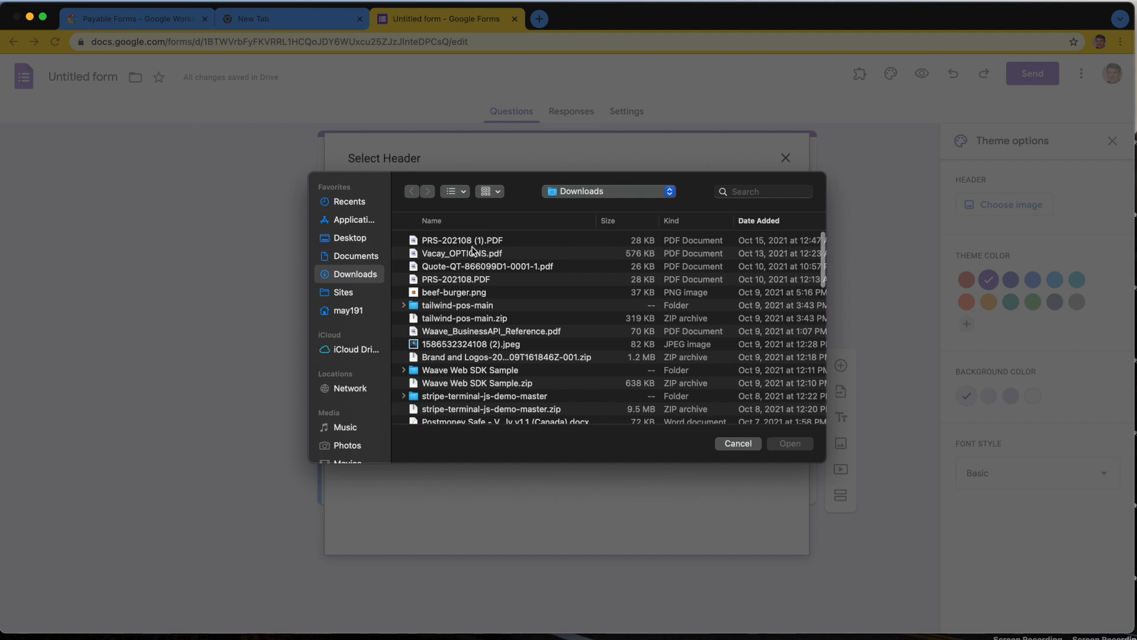
left_click(350, 239)
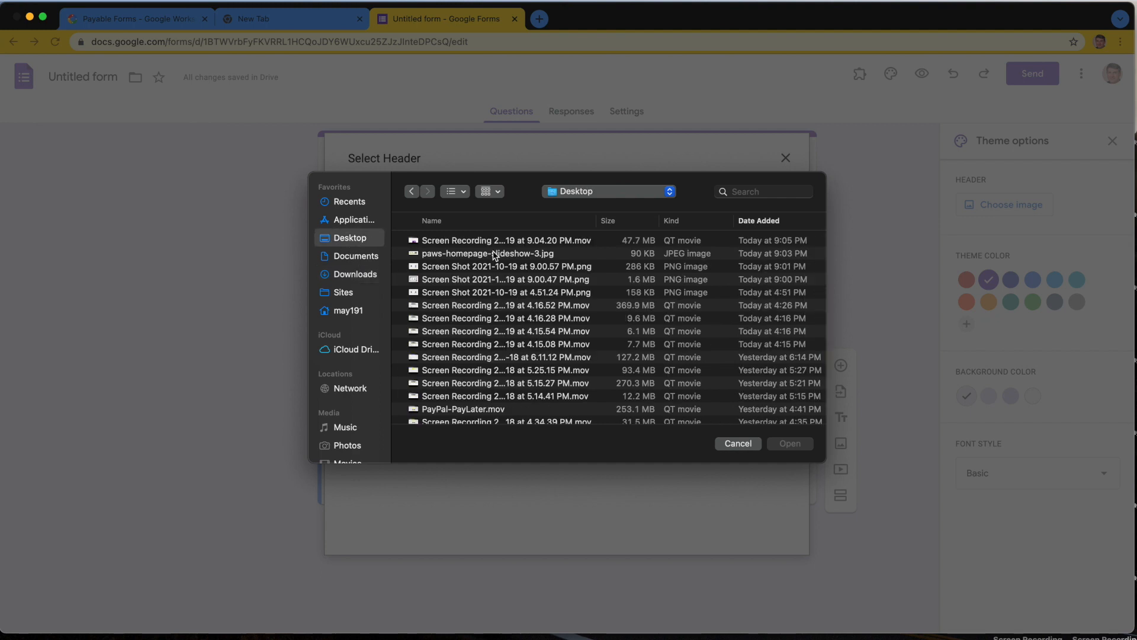
left_click(495, 253)
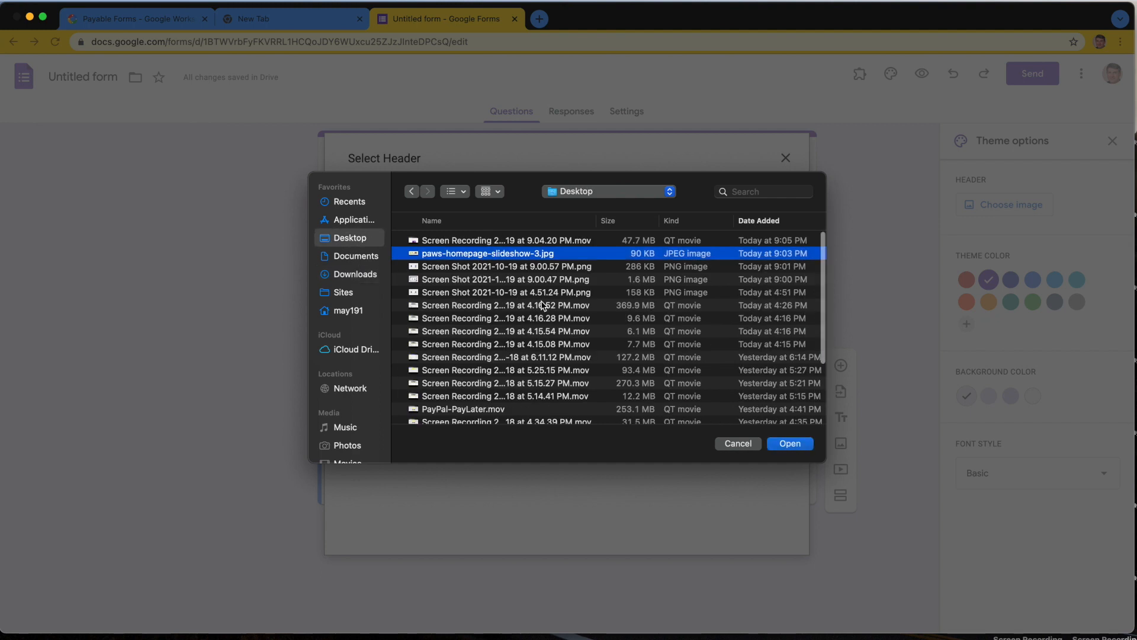
left_click(791, 445)
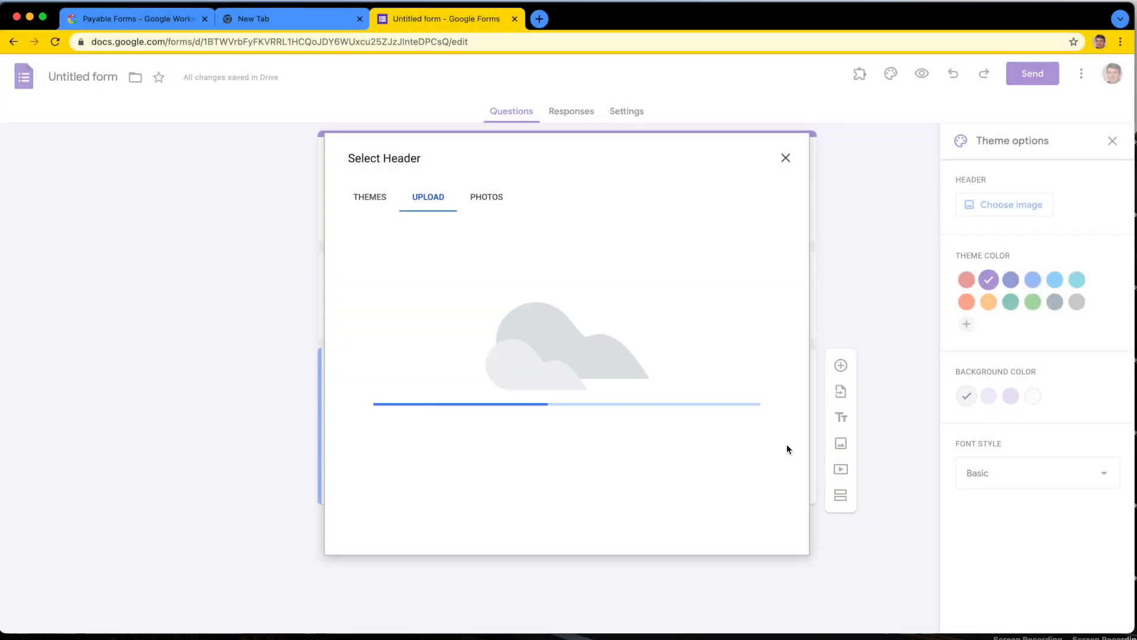
left_click_drag(683, 382, 680, 372)
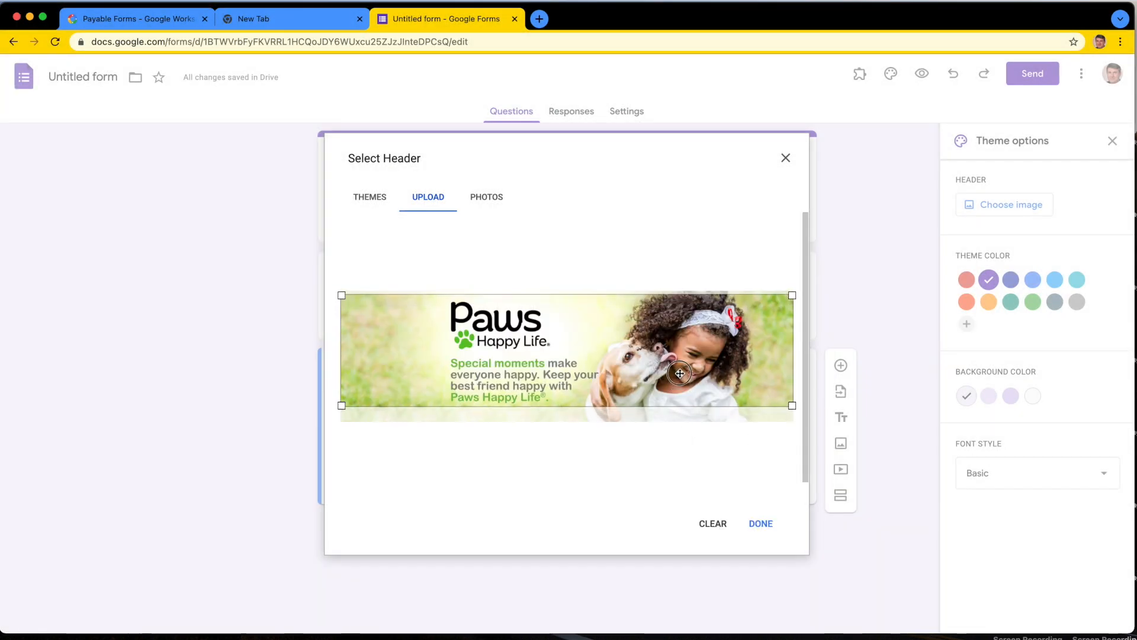
left_click(765, 524)
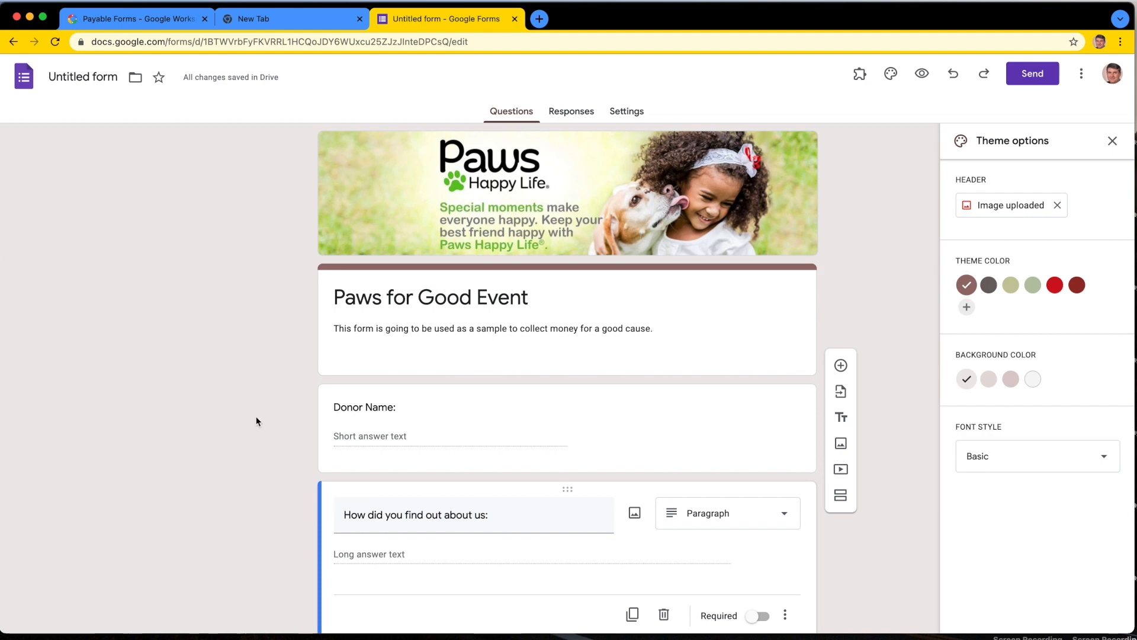
Step: Set the form's theme color to the muted green swatch and close the theme options
scroll(211, 361, "down", 1)
left_click(1033, 286)
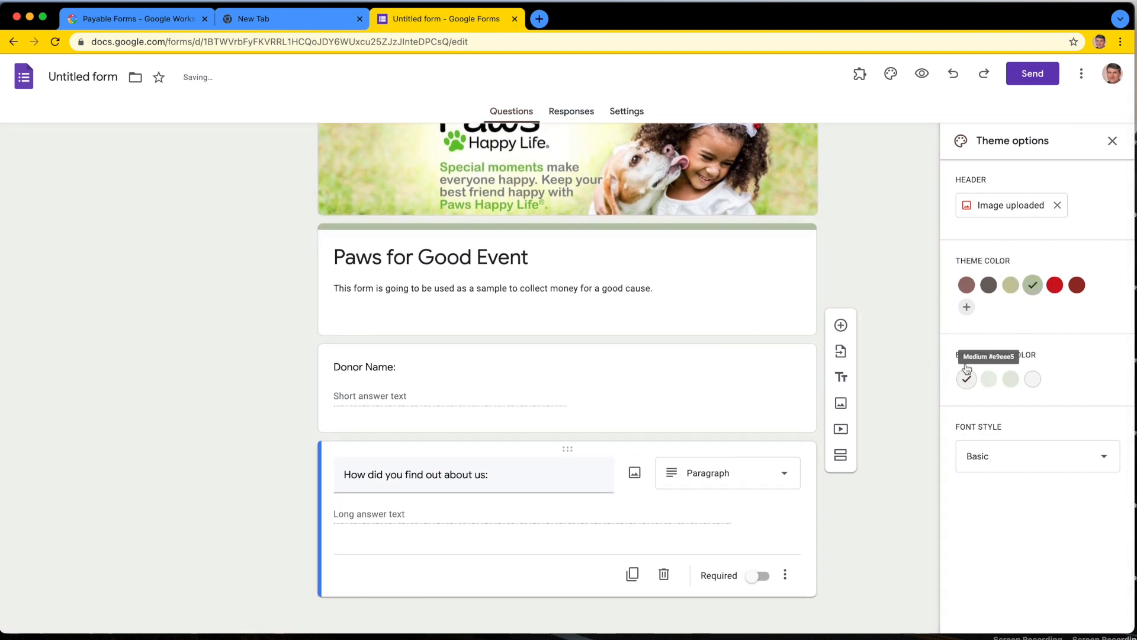
left_click(1113, 140)
scroll(973, 261, "up", 1)
scroll(974, 261, "down", 1)
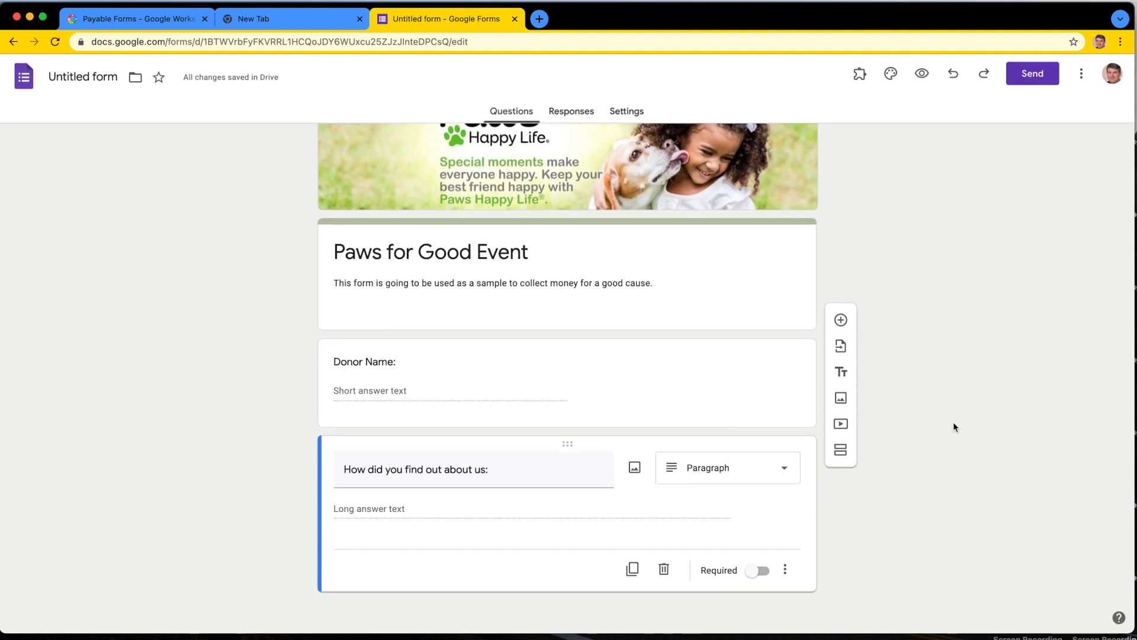
Step: Add a multiple choice question titled "Select a donation package:" below the question about how donors found out
left_click(841, 320)
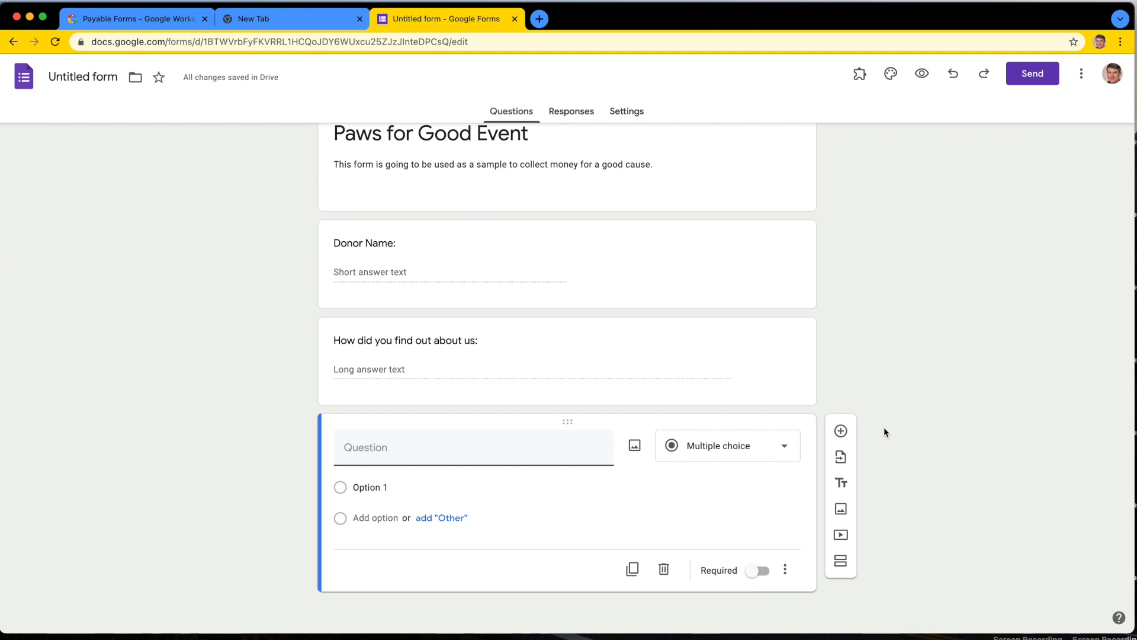
type("Select a donation pa")
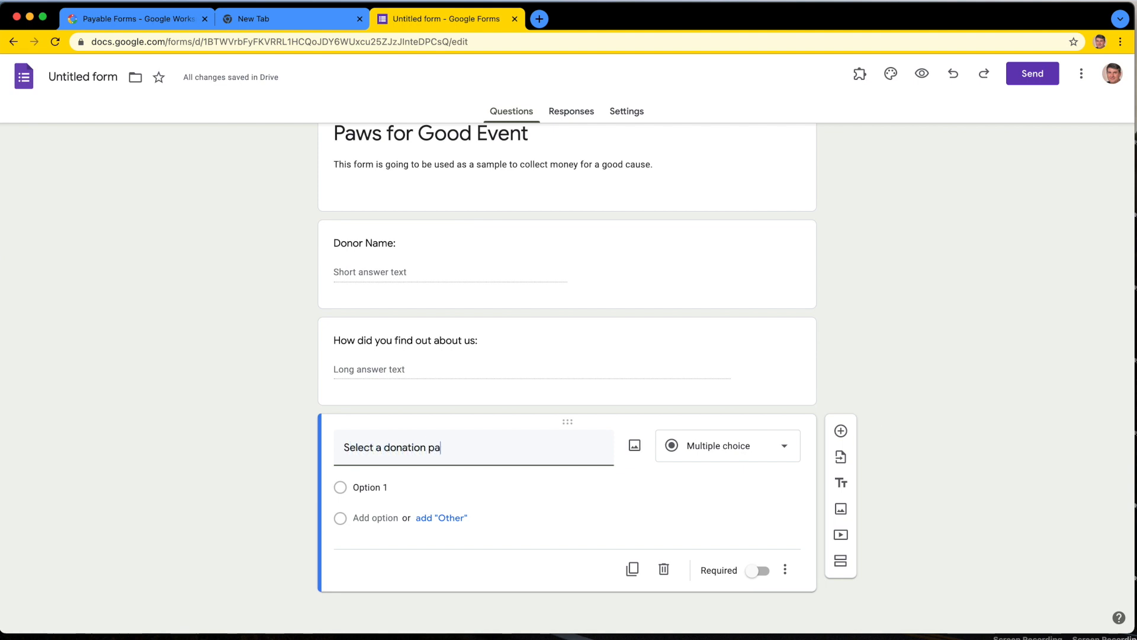
type("ckage:")
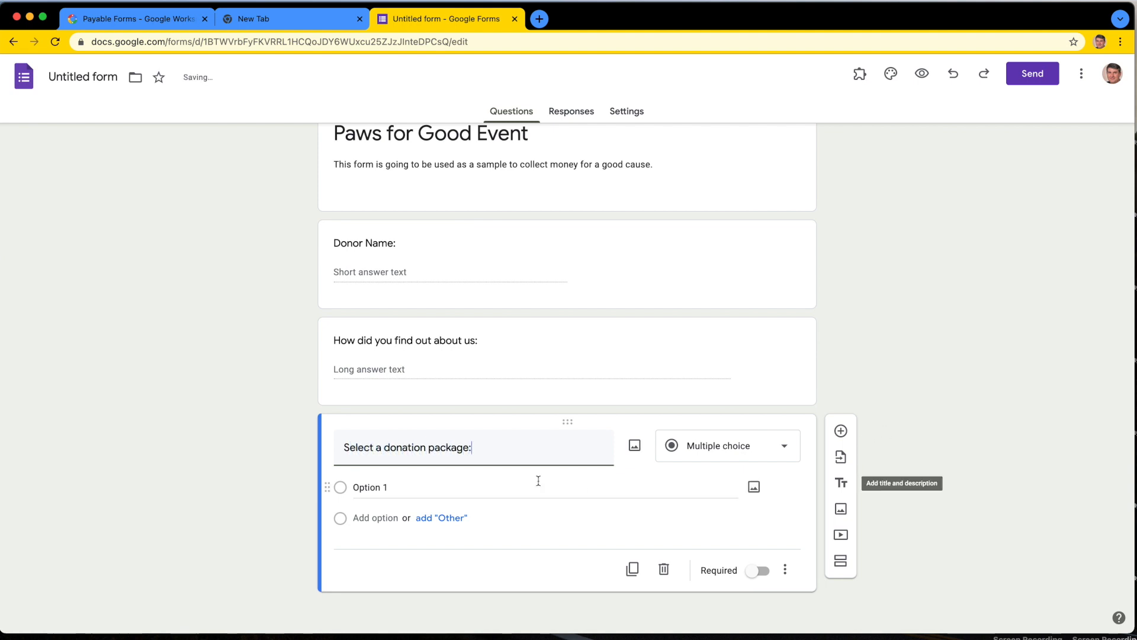
Step: Set the first answer option of the donation package question to "Deluxe Donation (Free dinner at gala) - $300"
left_click(370, 489)
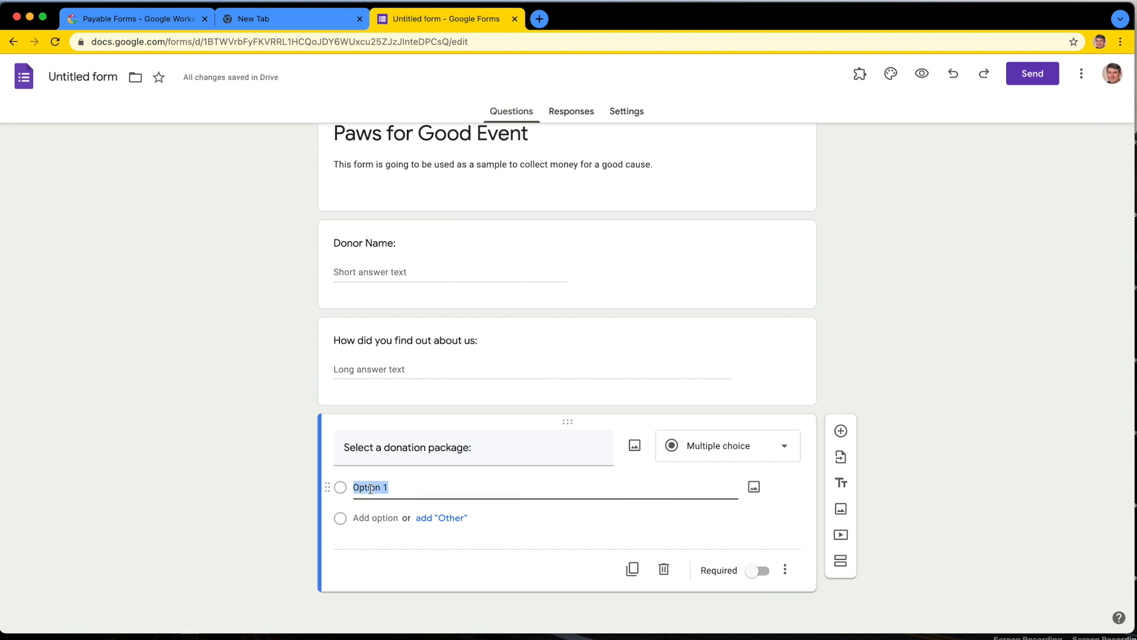
type("Del")
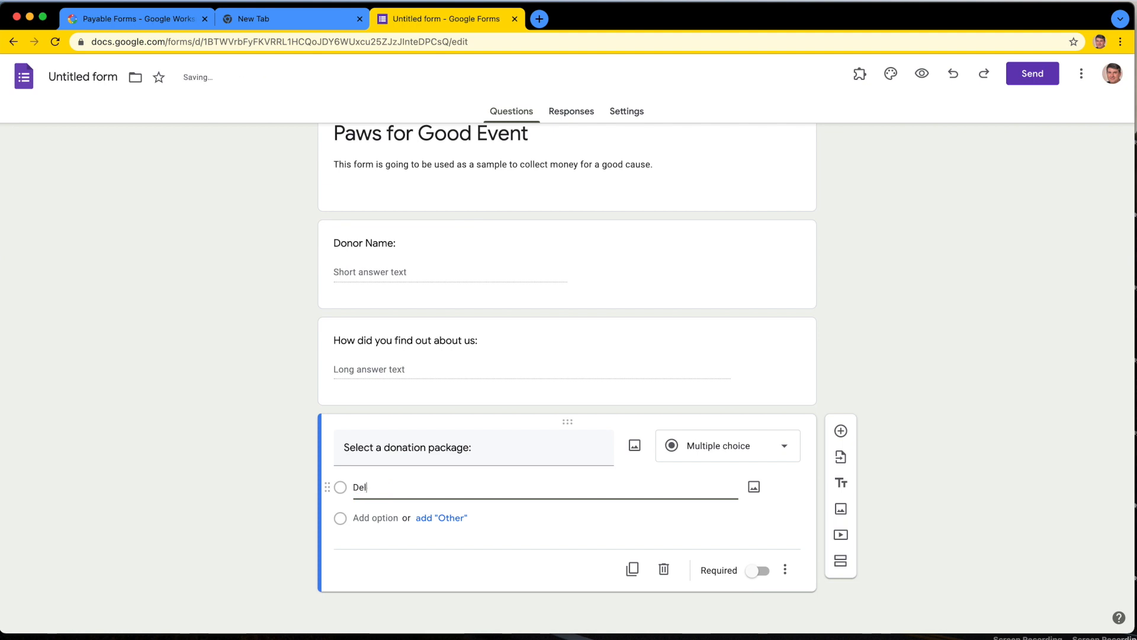
type("xe Donation")
type(" ()")
type("Free")
type(" dinner a")
type("t gala")
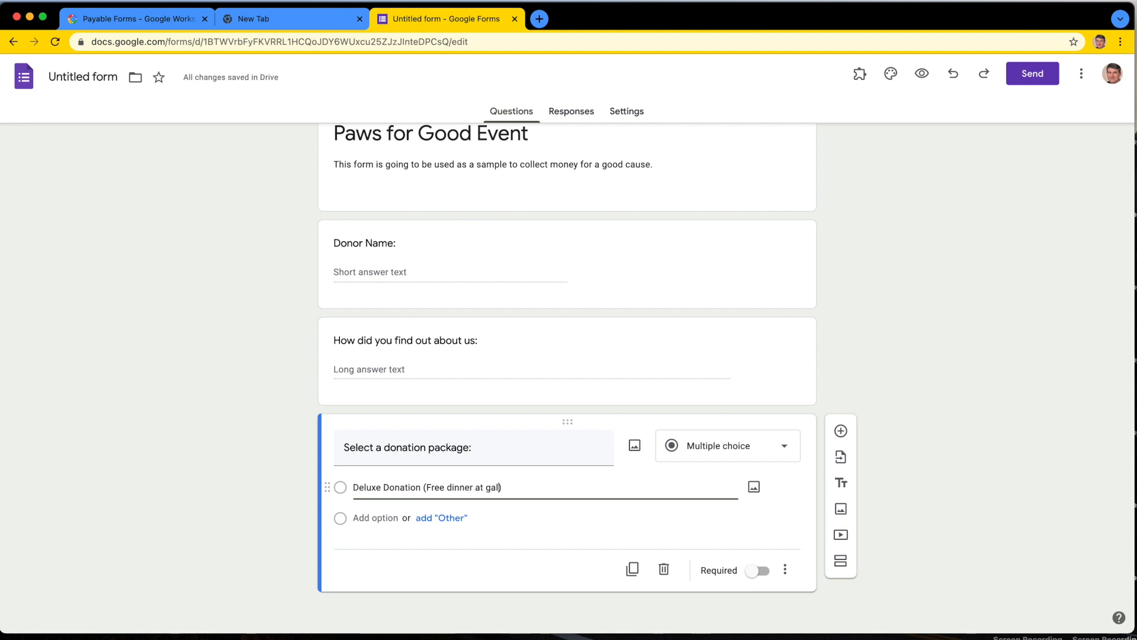
type(" -")
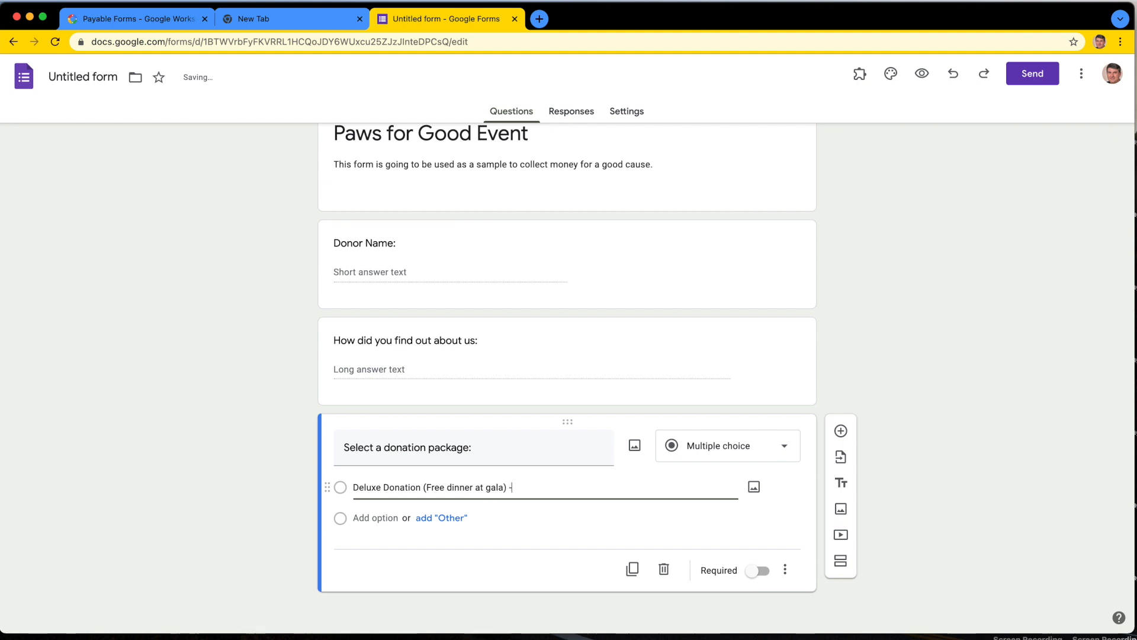
type(" $300")
Step: Add a second donation package option reading "Basic Donation (Free T-Shirt) - $100"
left_click(378, 517)
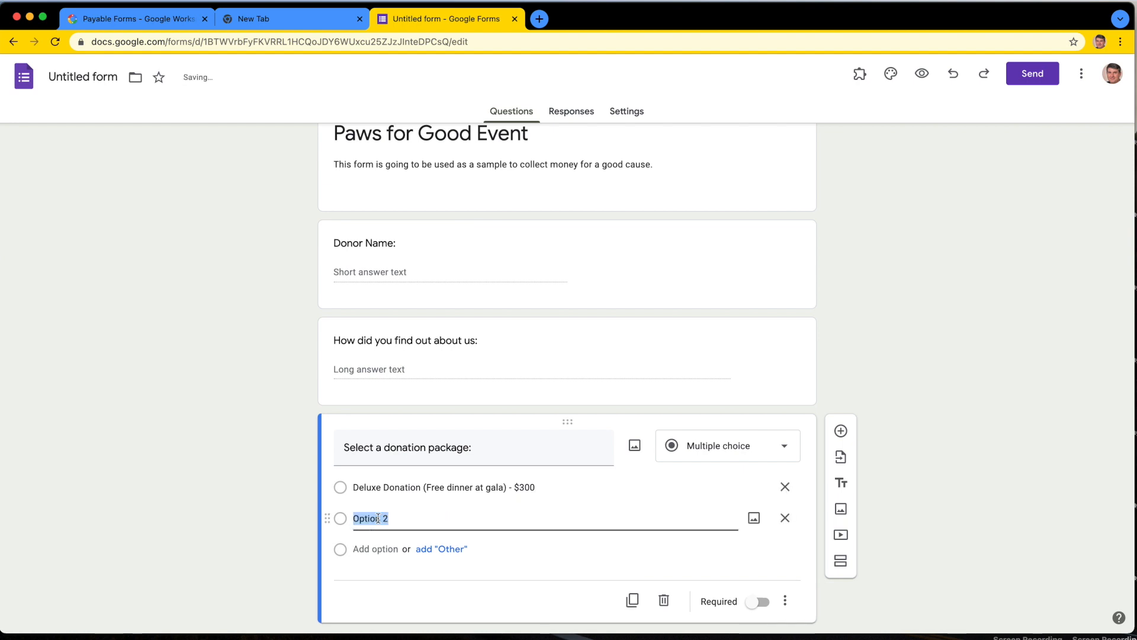
type("Basic D")
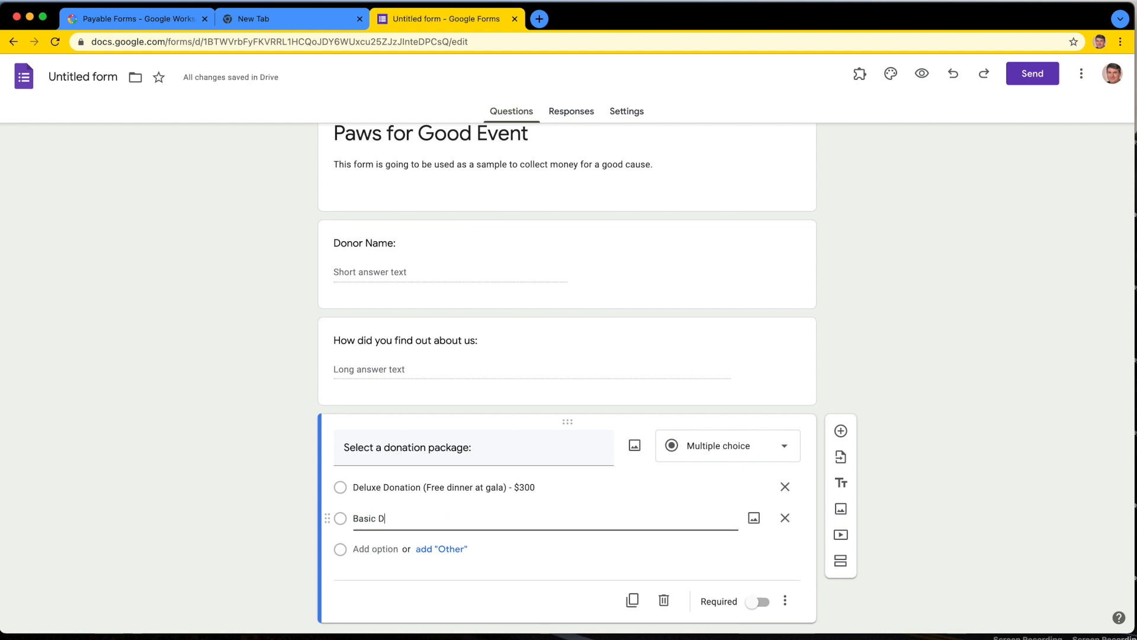
type("onation (F")
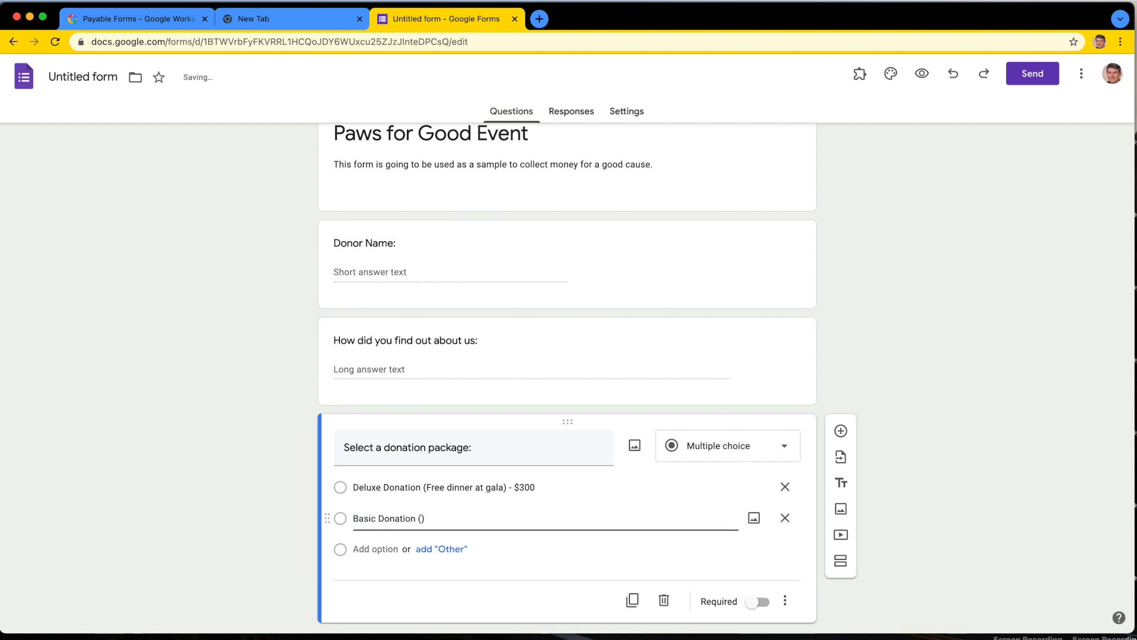
type("ree t-Shirt")
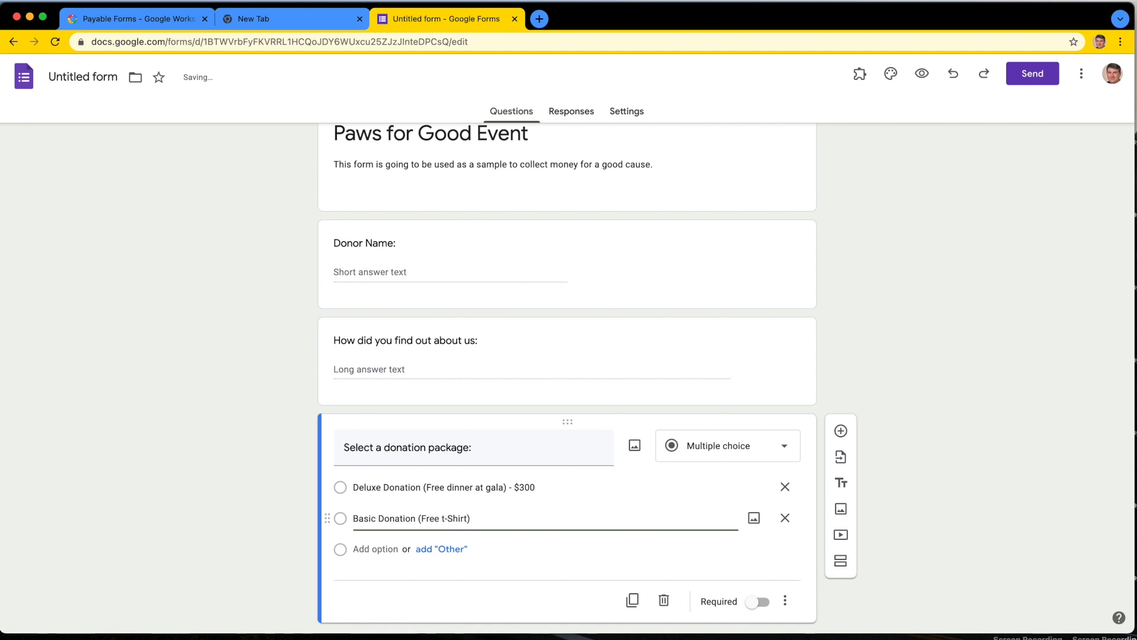
type(") - $100")
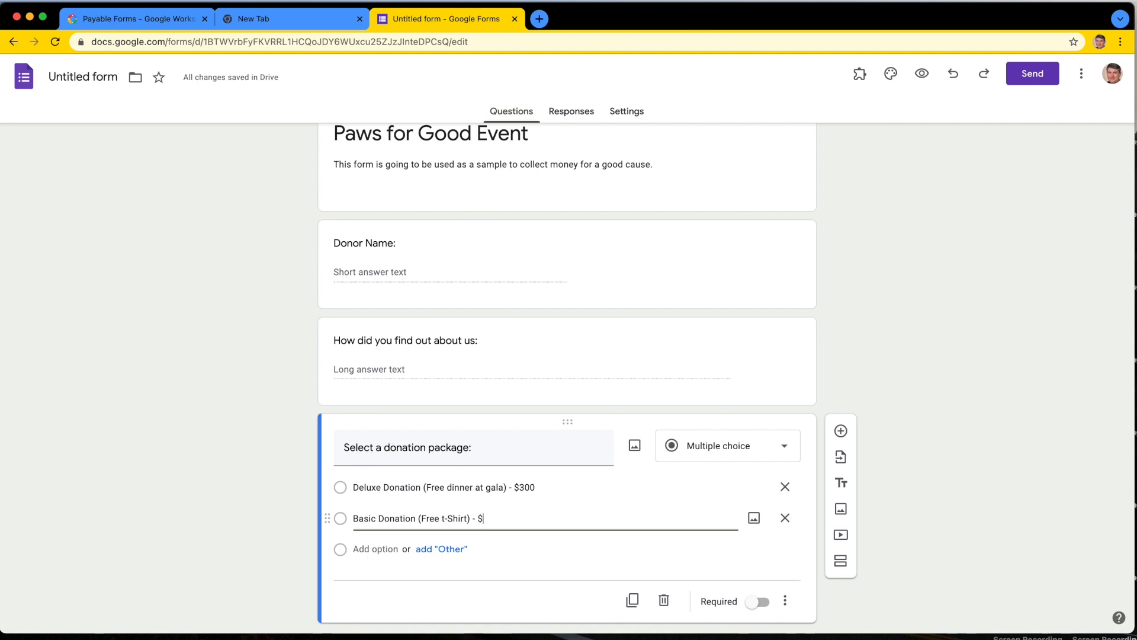
left_click(446, 519)
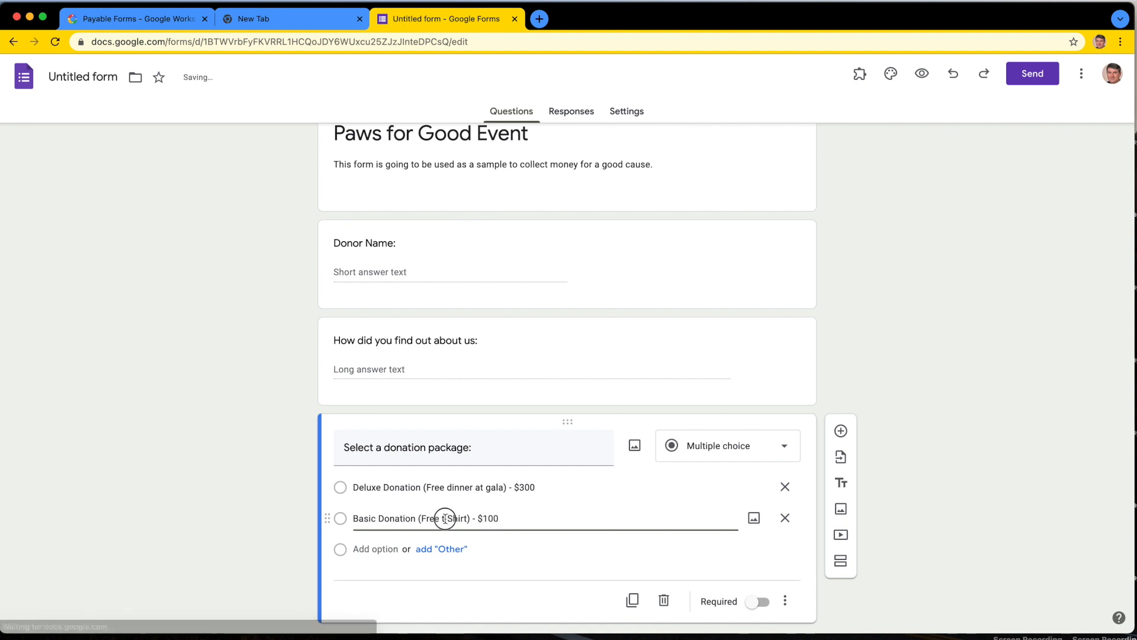
key("BackSpace")
type("T")
Step: Add a third donation package option reading "Friends of Paws - $20"
left_click(379, 548)
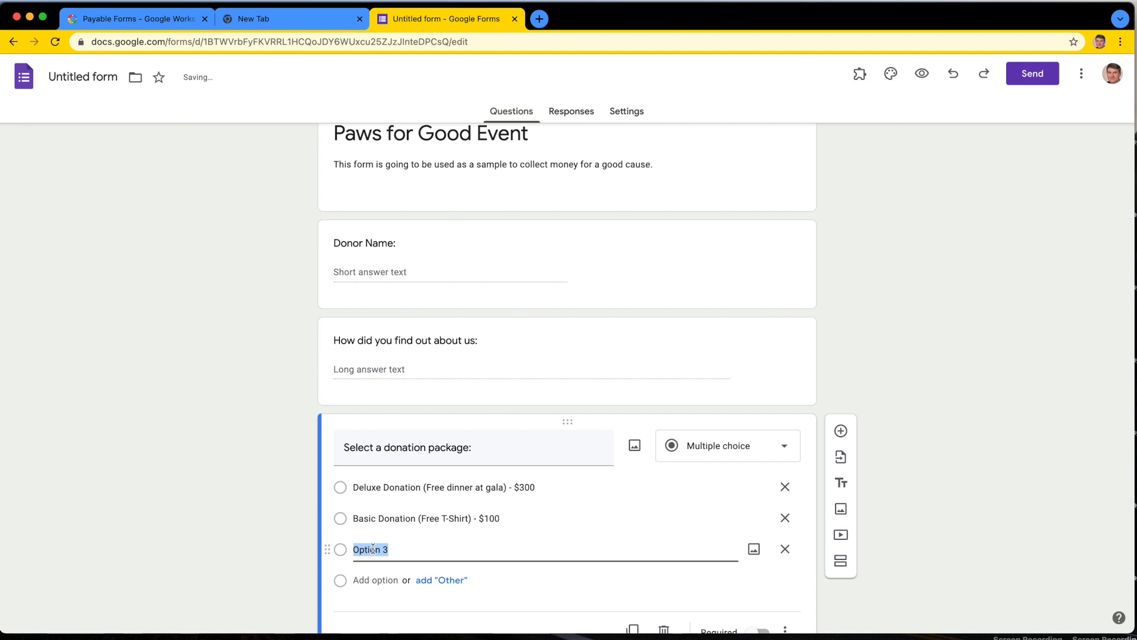
type("Friends of Paws - $20")
left_click(940, 348)
scroll(942, 353, "down", 2)
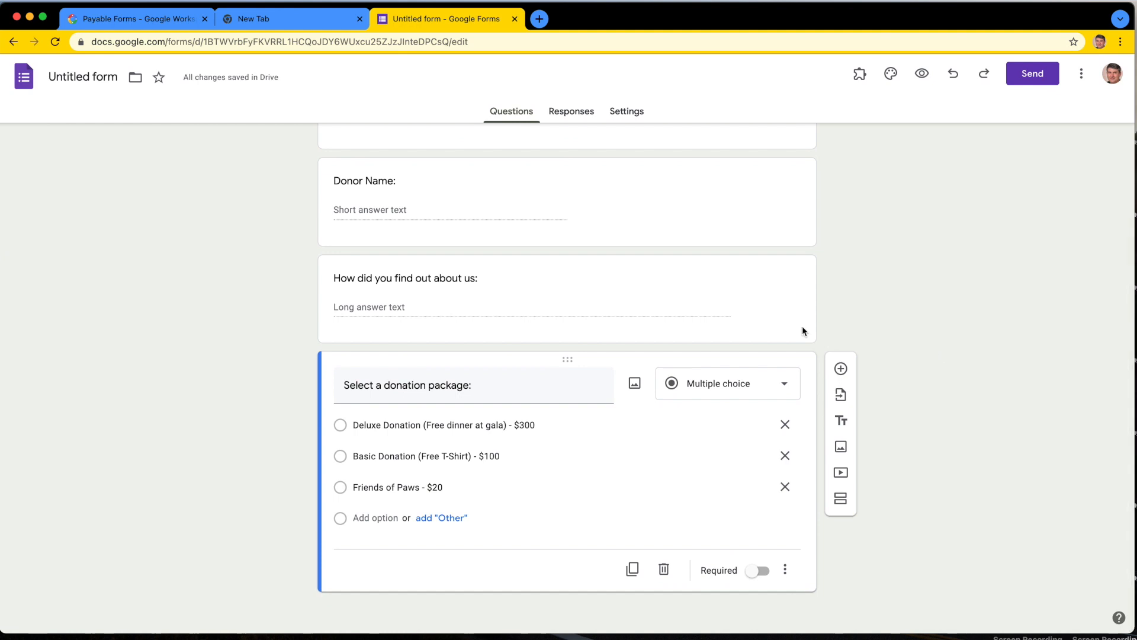
Step: Add a new question below the donation package question and change its type to Short answer
left_click(842, 368)
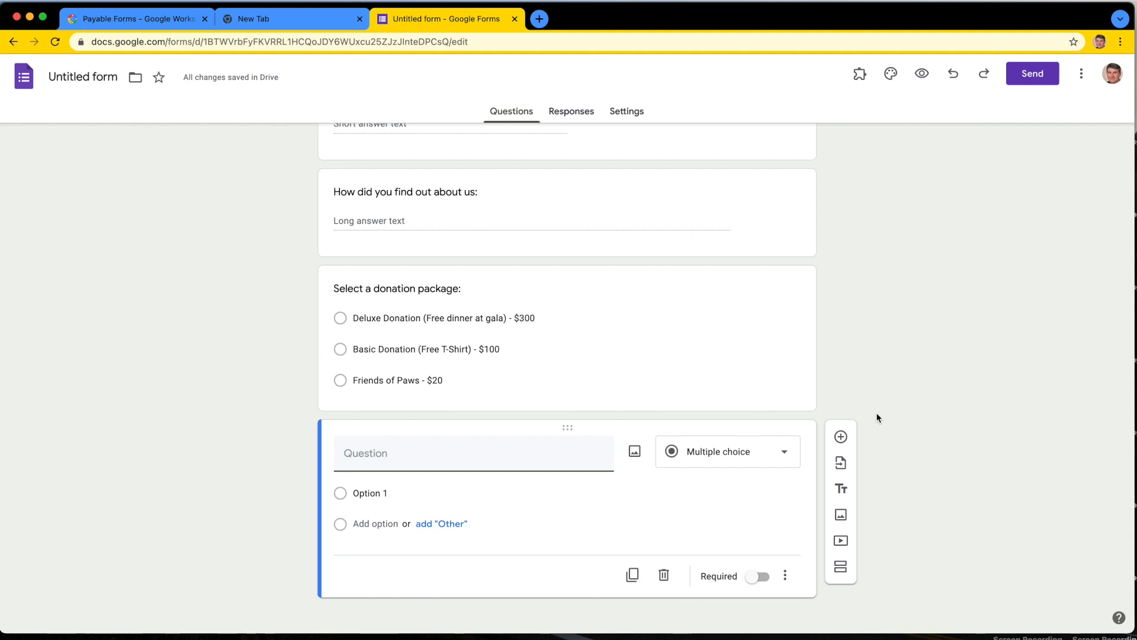
left_click(788, 453)
left_click(731, 254)
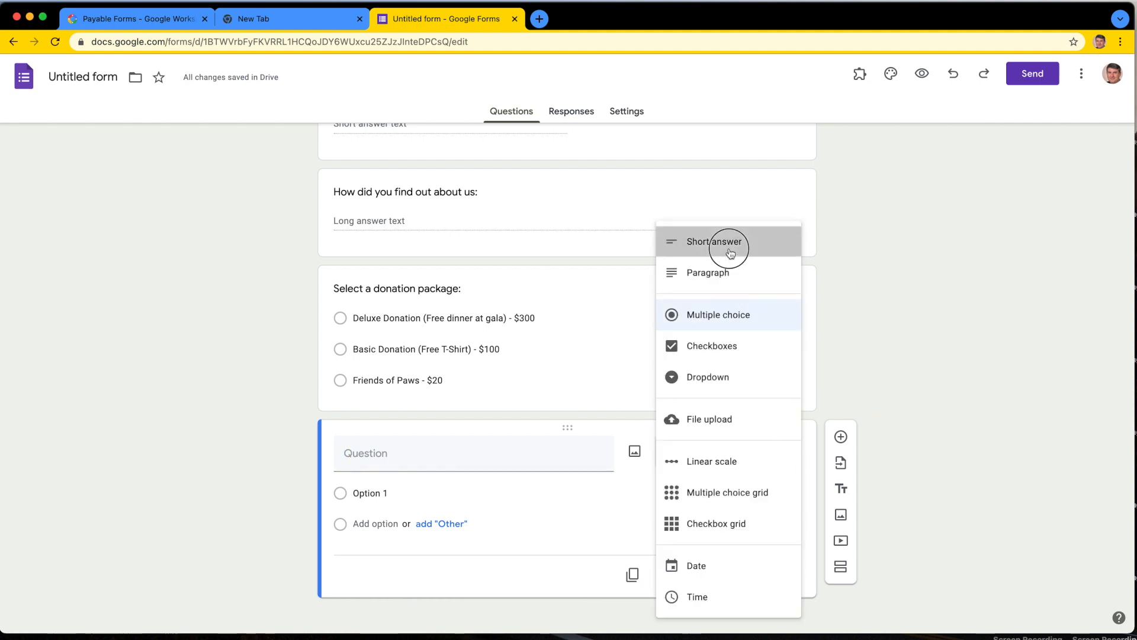
Step: Title the new short answer question "Add an additional donation amount", correcting any misspelled words with the suggested spellings
left_click(359, 472)
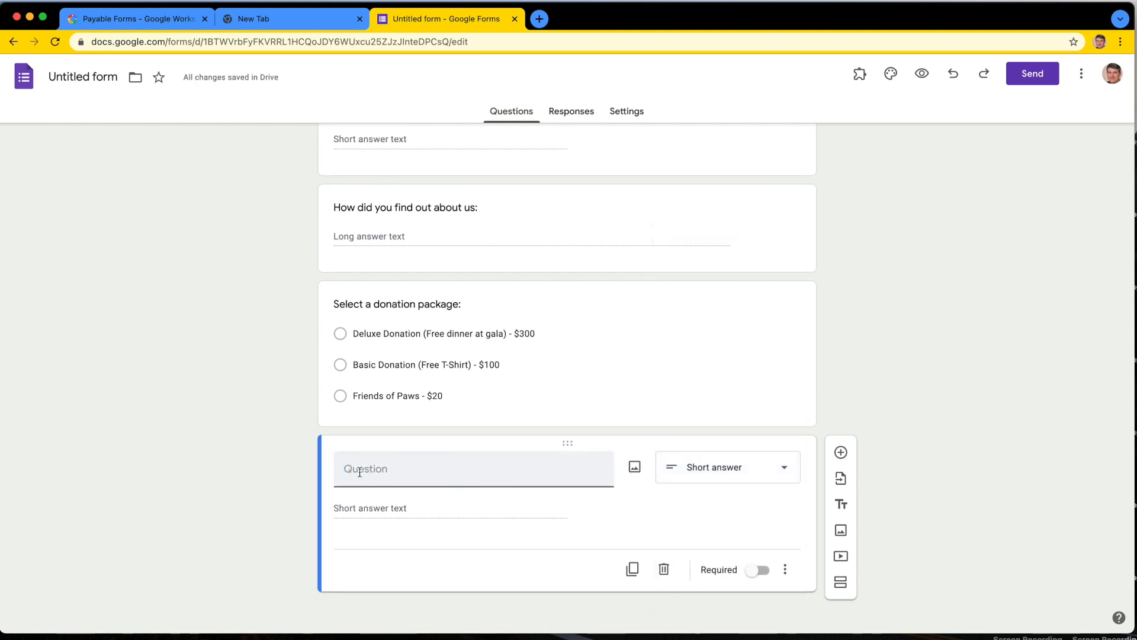
type("Add an addit")
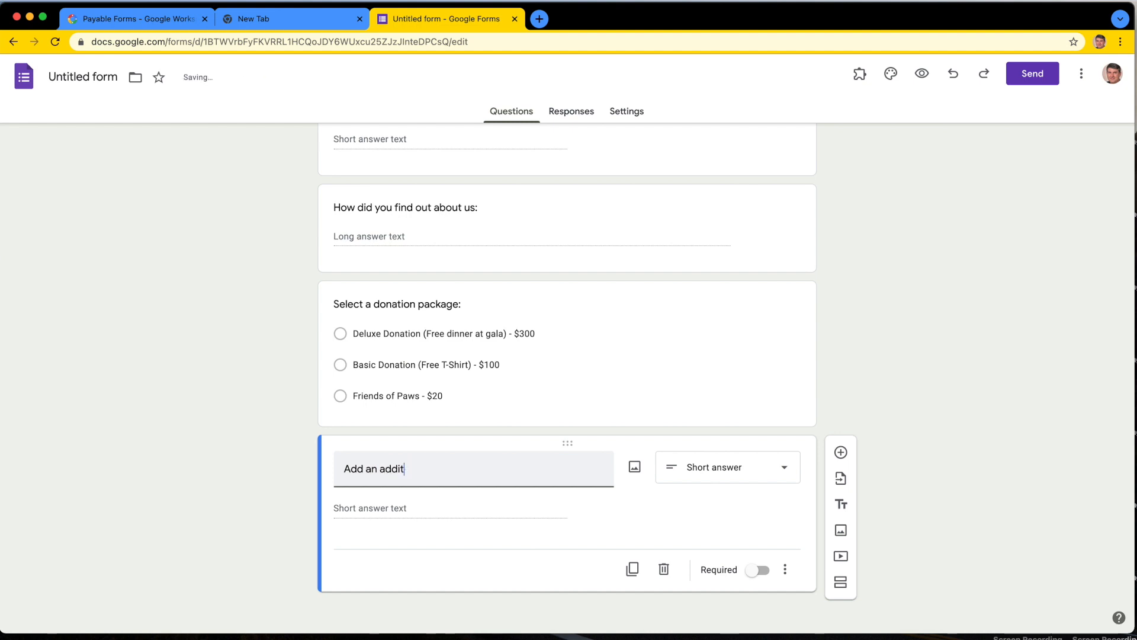
type("onal donation amoutn")
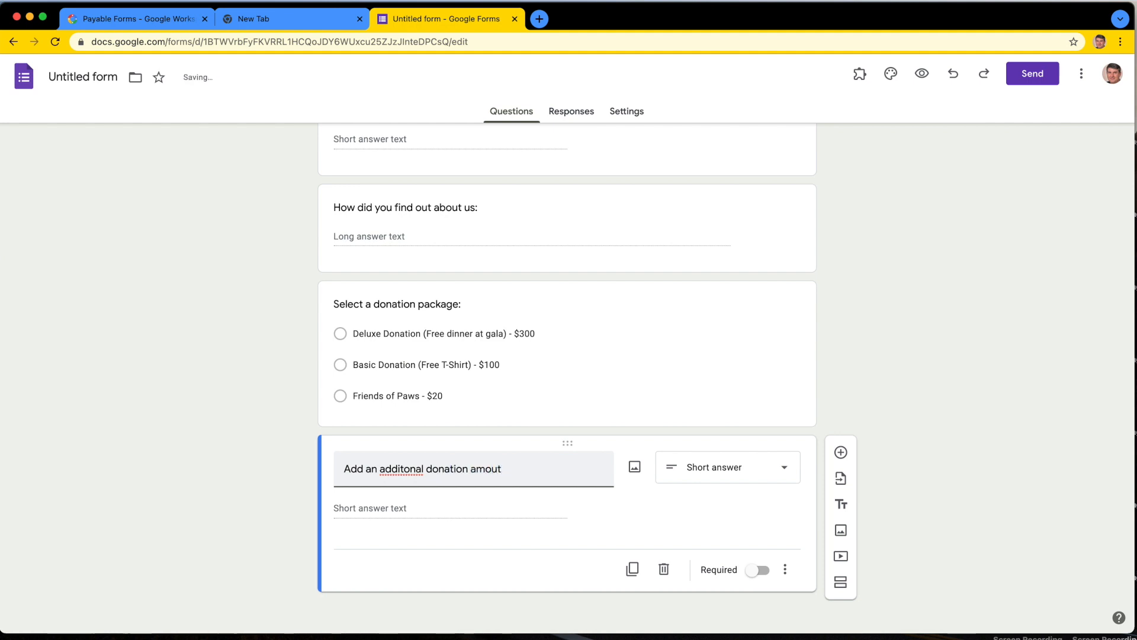
right_click(508, 469)
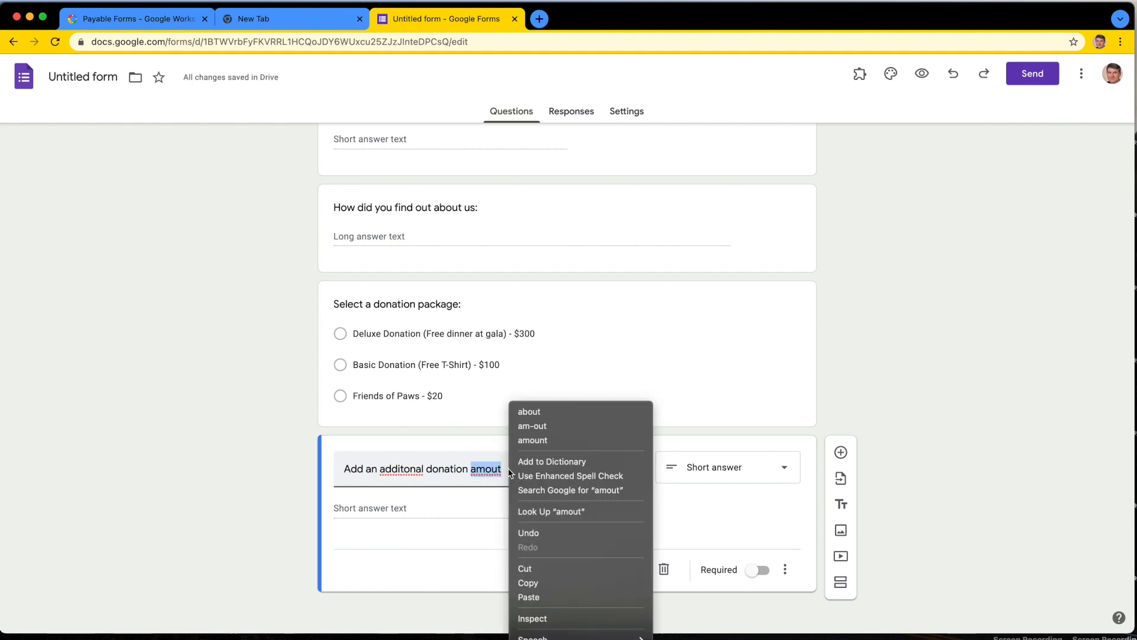
left_click(537, 441)
right_click(402, 469)
left_click(436, 440)
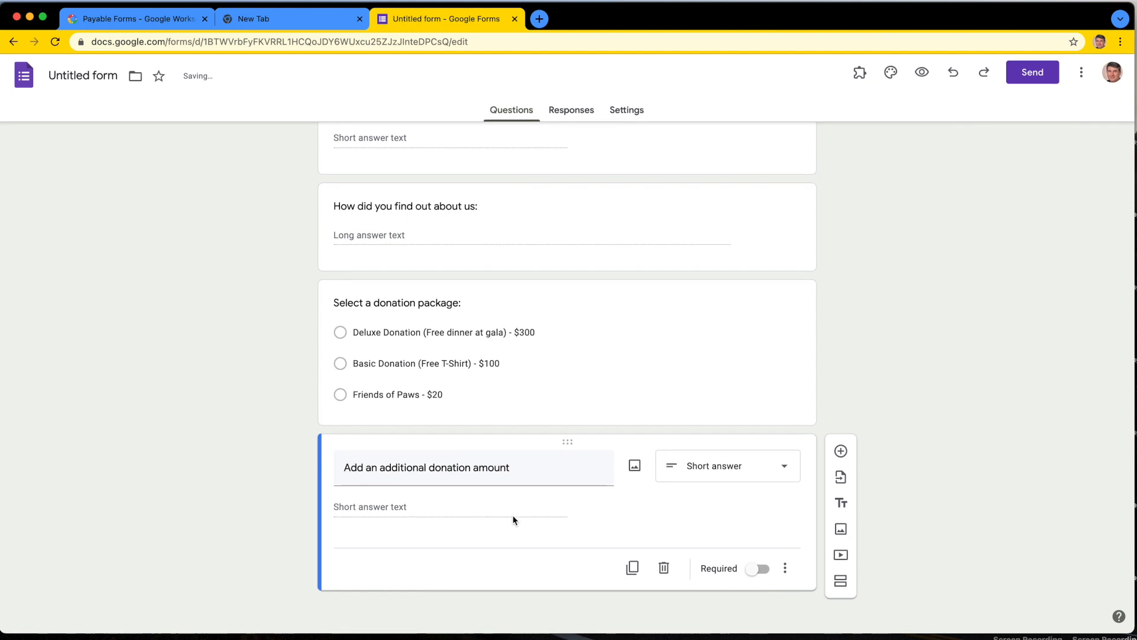
Step: Append "- $" to the additional donation amount question's title
left_click(382, 509)
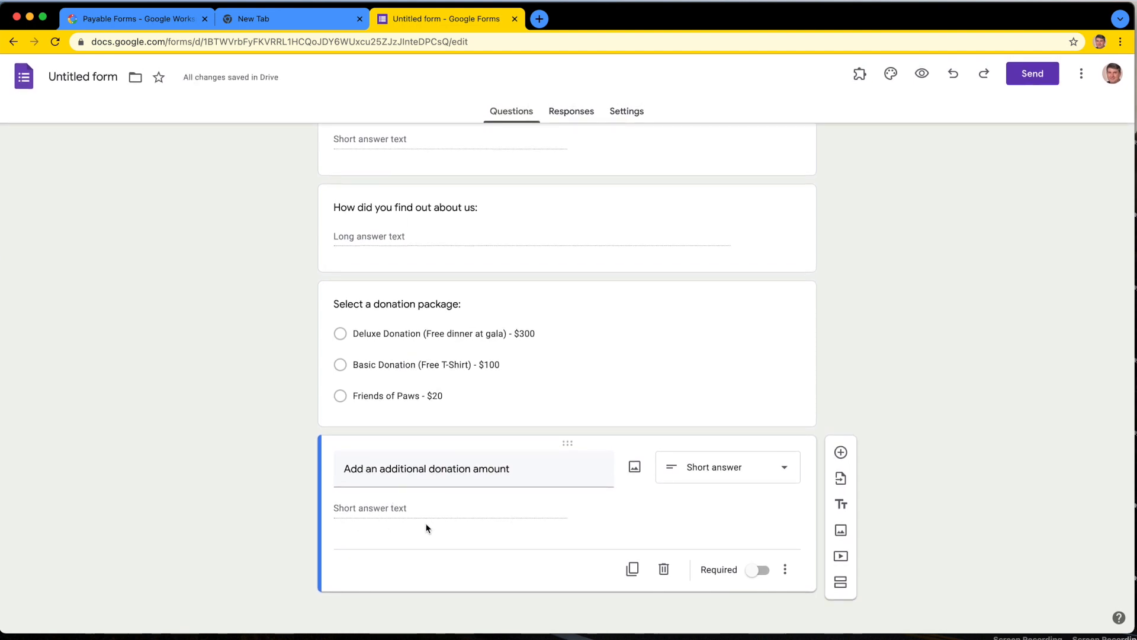
left_click(531, 475)
left_click(531, 475)
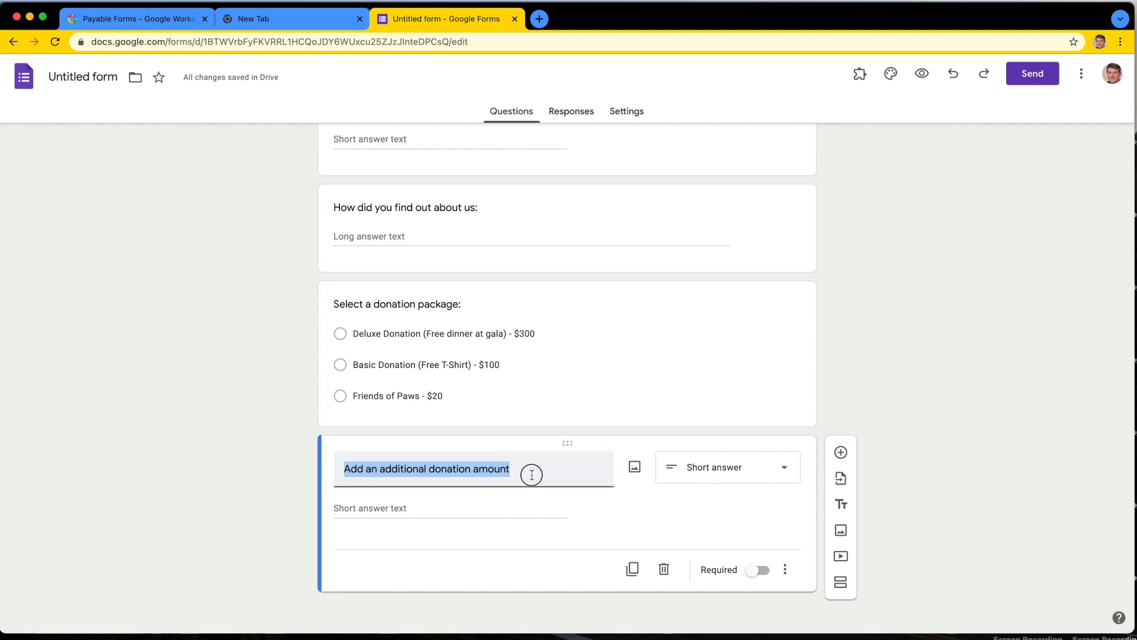
type("- $")
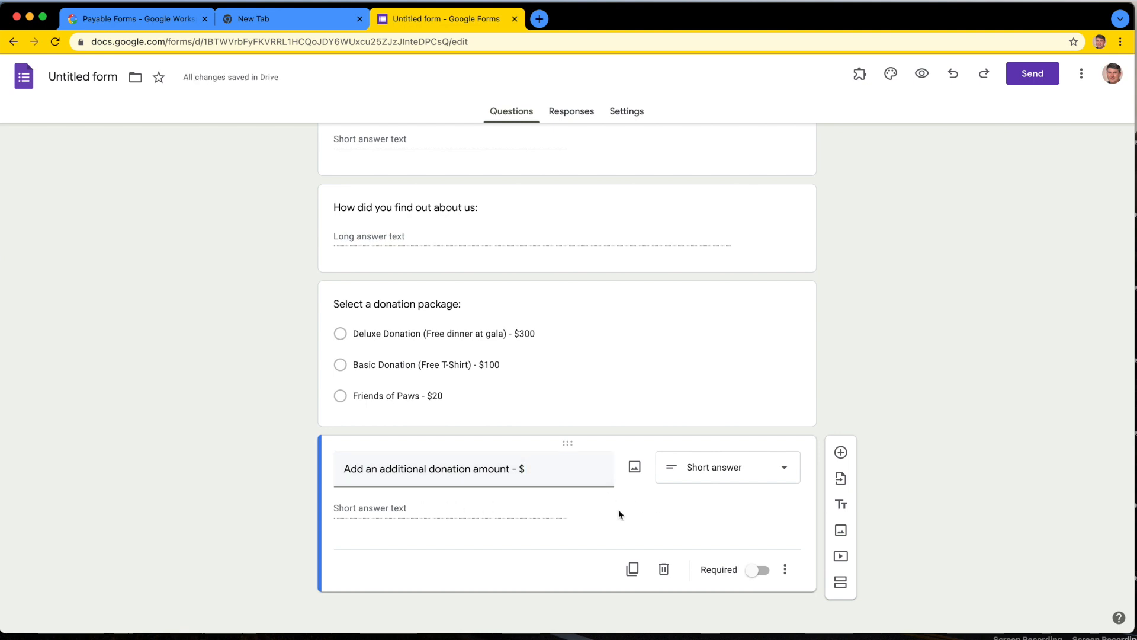
Step: Add response validation to the additional donation question and set its rule to a number between two values
left_click(787, 571)
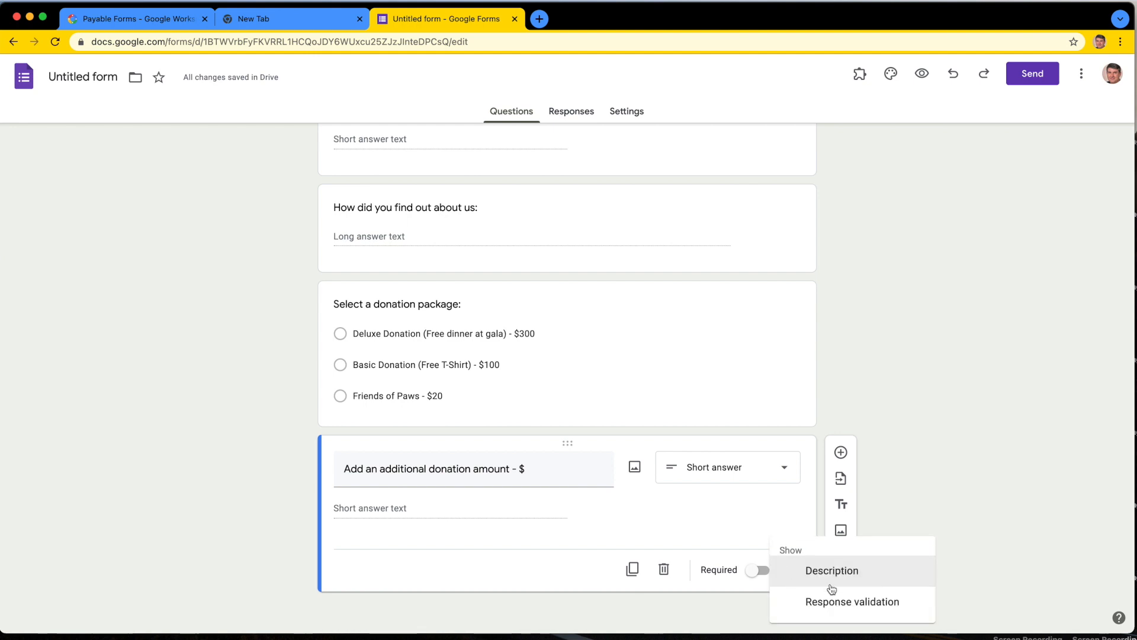
left_click(846, 602)
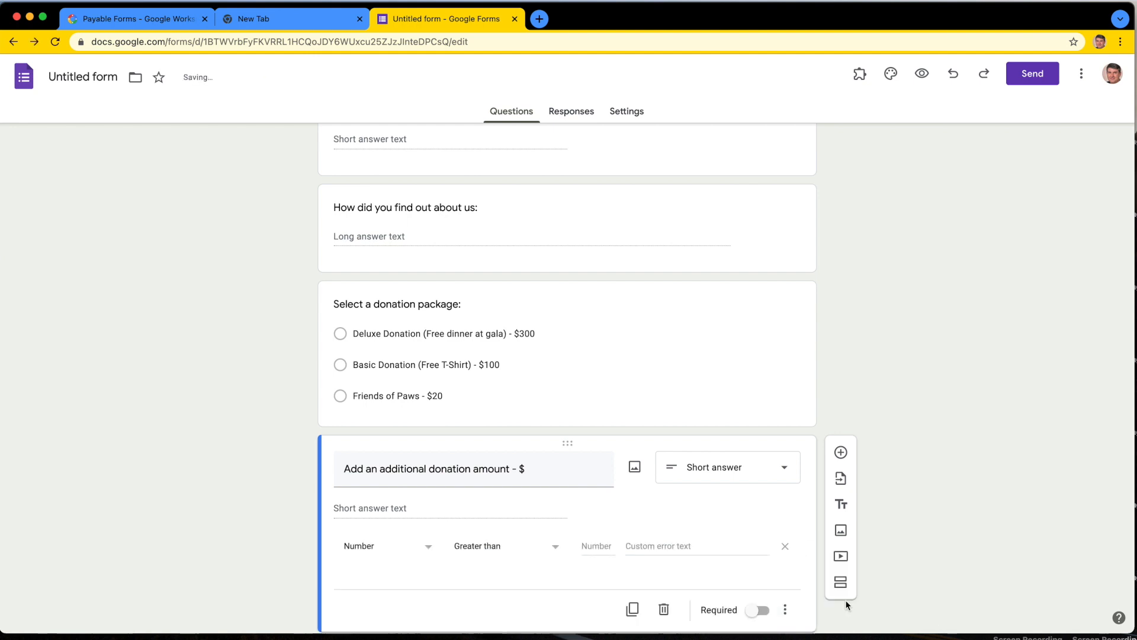
scroll(705, 511, "down", 1)
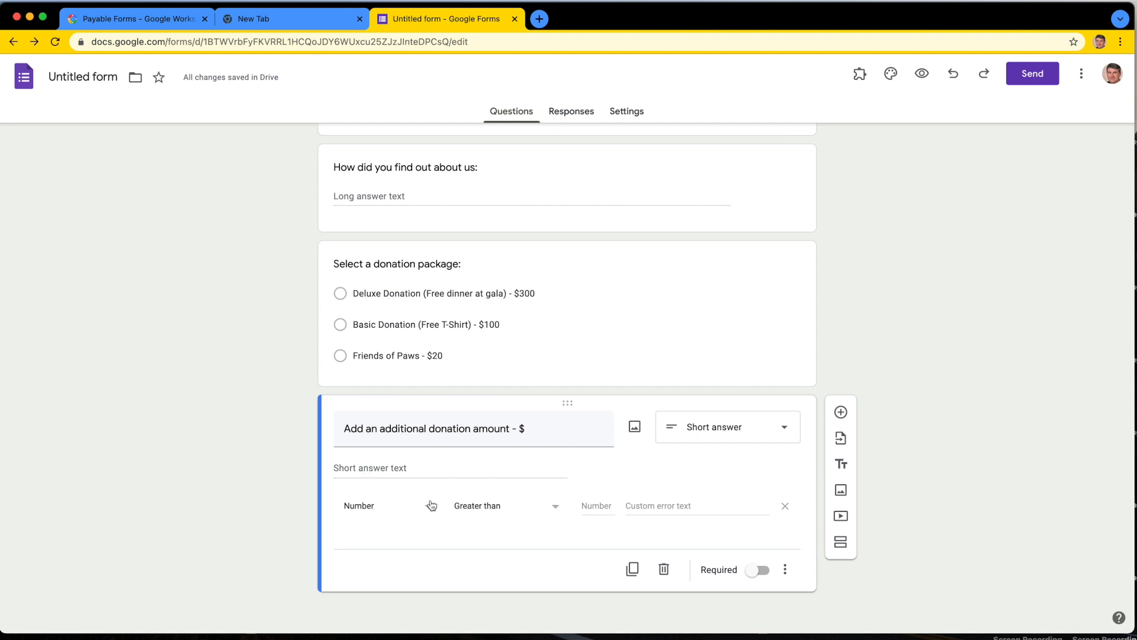
left_click(602, 509)
type("1")
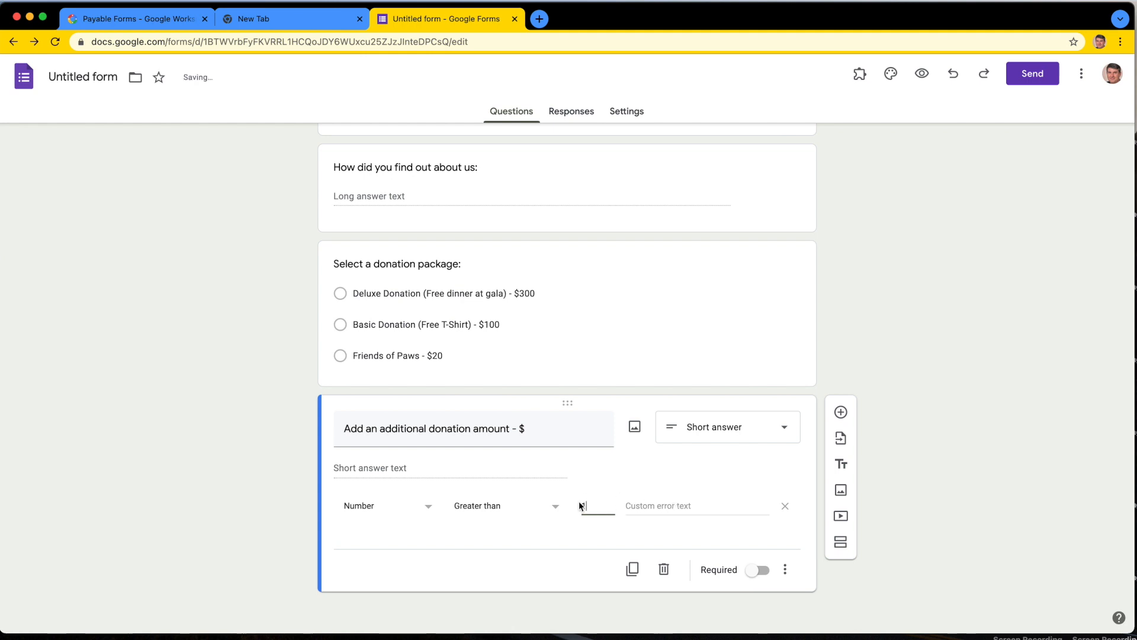
left_click(526, 507)
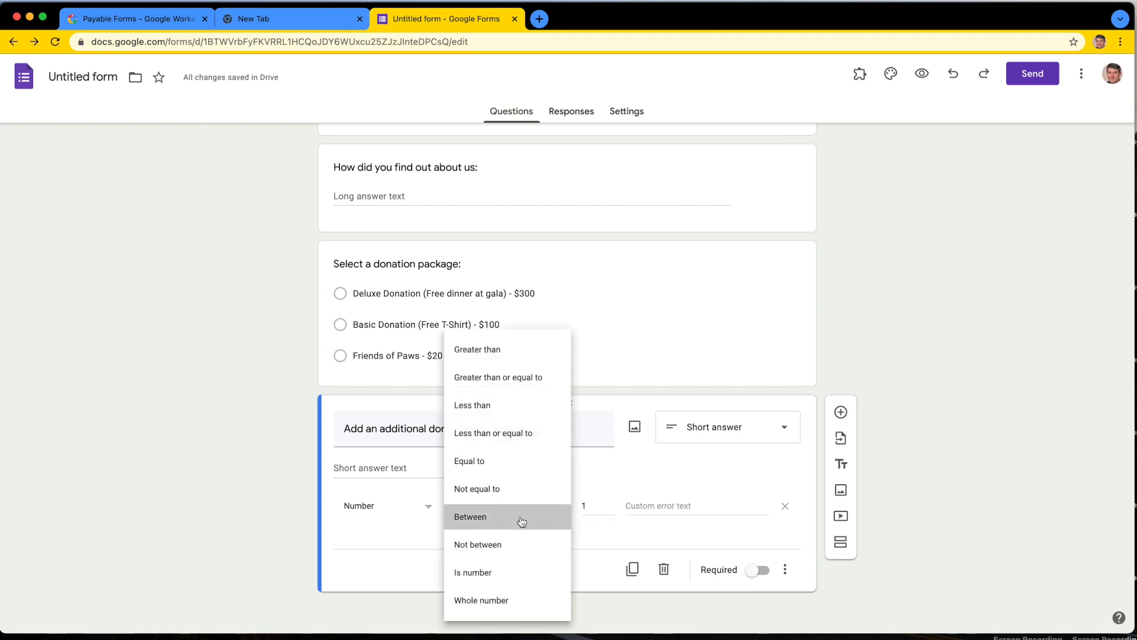
left_click(527, 516)
Step: Set the additional donation question's allowed range from 1 to 10000
left_click(602, 507)
type("1")
left_click(658, 505)
type("10,")
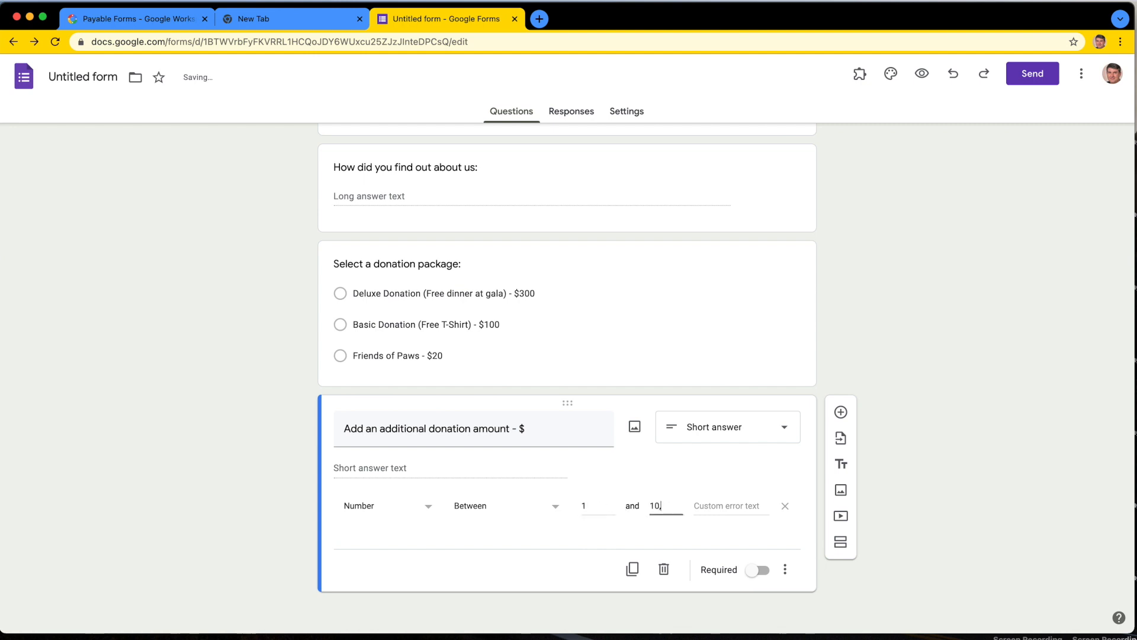
type("0")
type("0000")
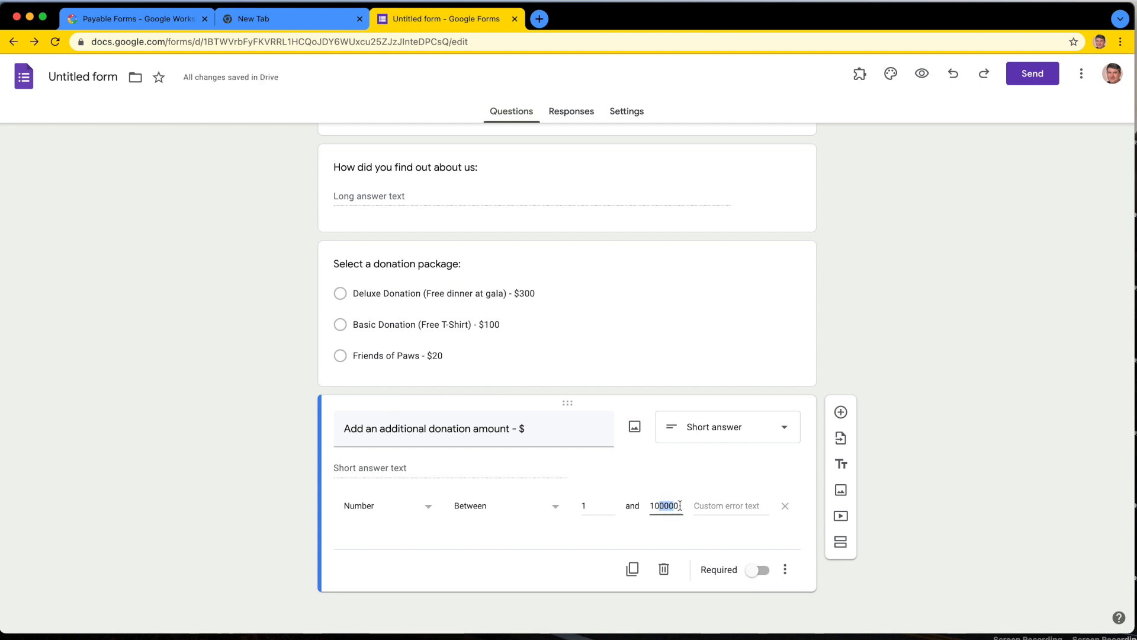
key("BackSpace")
left_click_drag(675, 505, 651, 506)
left_click(659, 506)
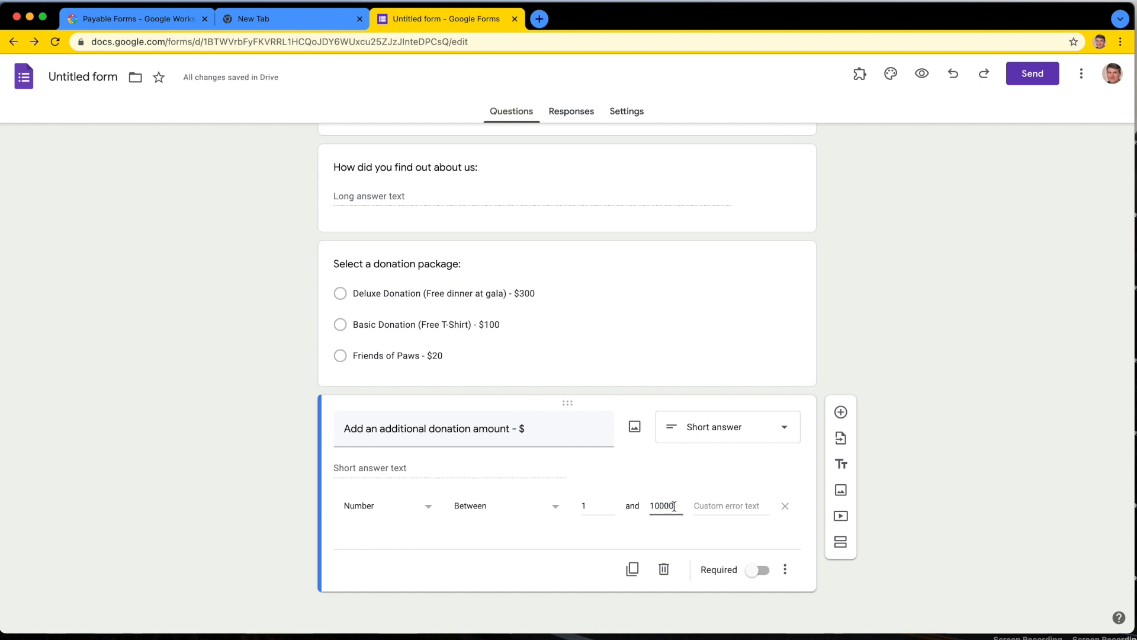
Step: Set the validation's custom error text to "Donation amount needs to be between $1 and $10,000"
left_click(718, 506)
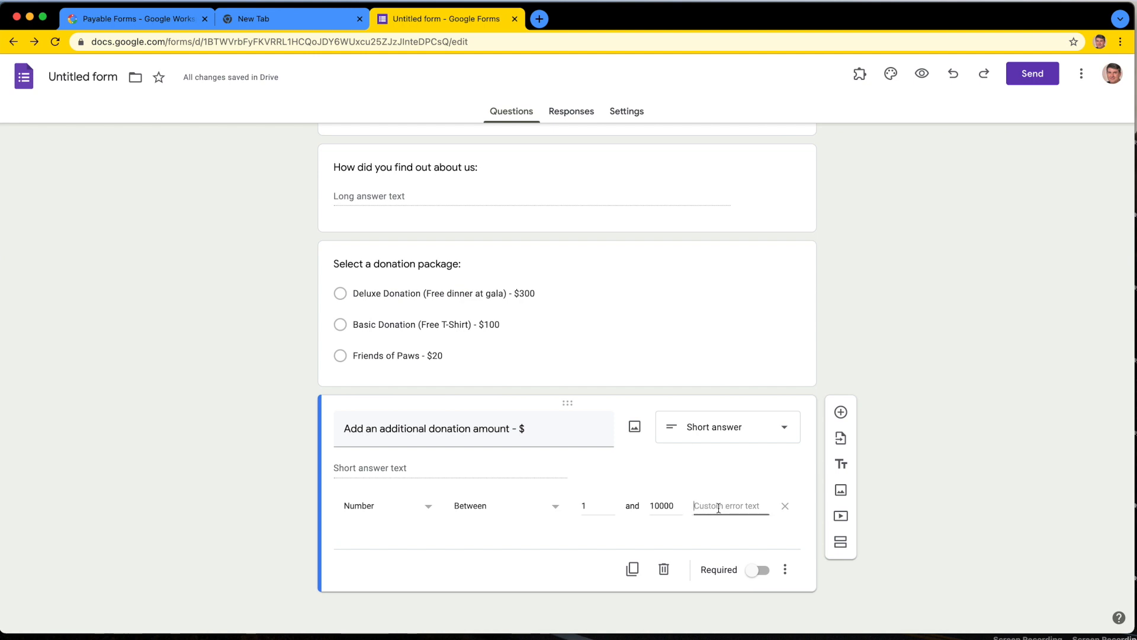
type("Donation amount needs")
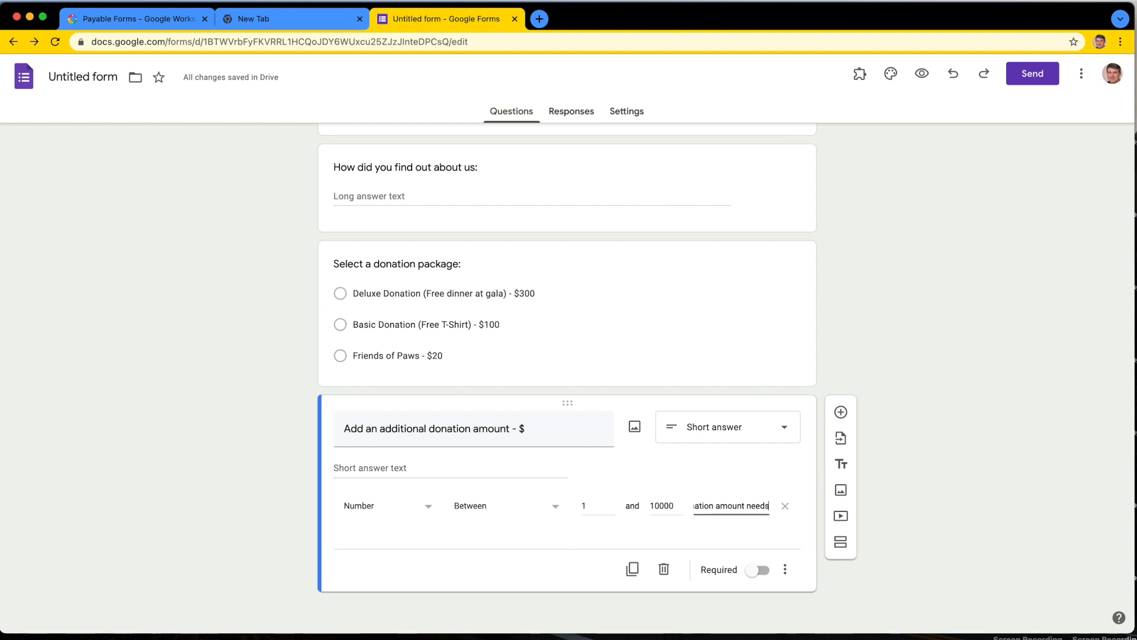
type(" to be between $1 and")
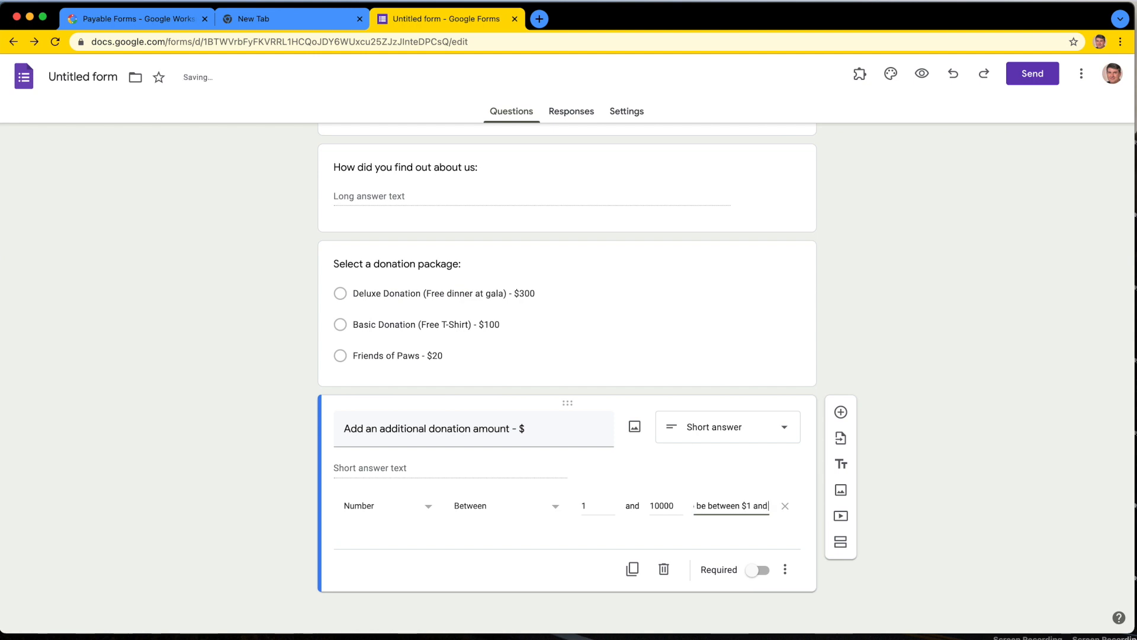
type(" $1000")
key("BackSpace")
key("BackSpace")
type(",000")
left_click(921, 439)
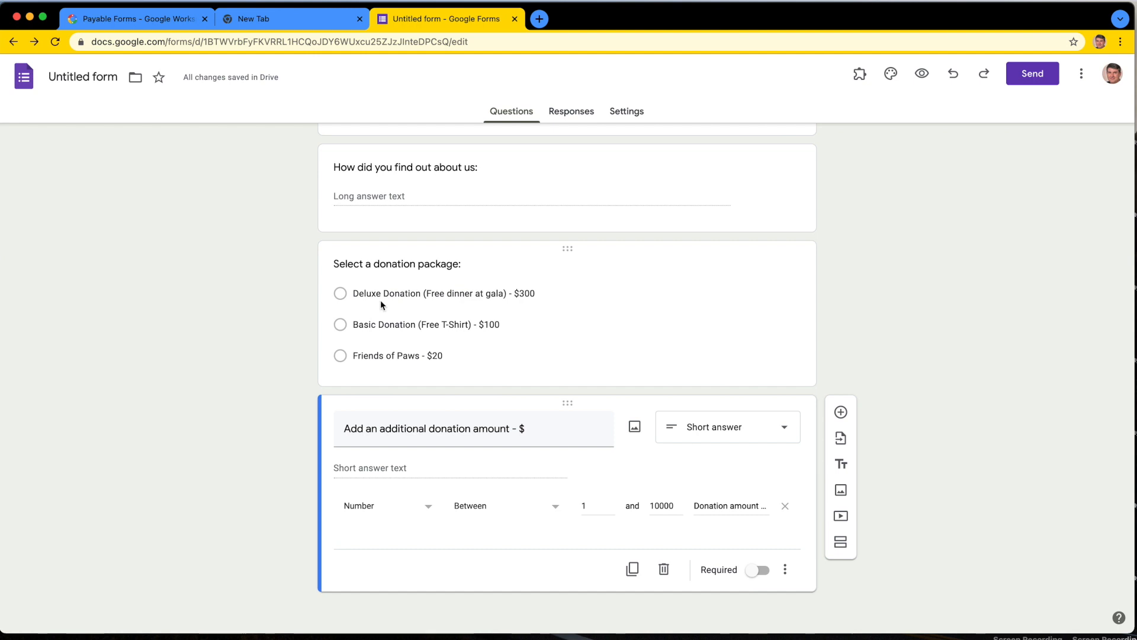
Step: Add a new multiple choice question at the end of the form, titled "Do you require a tax receipt?"
scroll(381, 304, "up", 5)
scroll(393, 203, "up", 3)
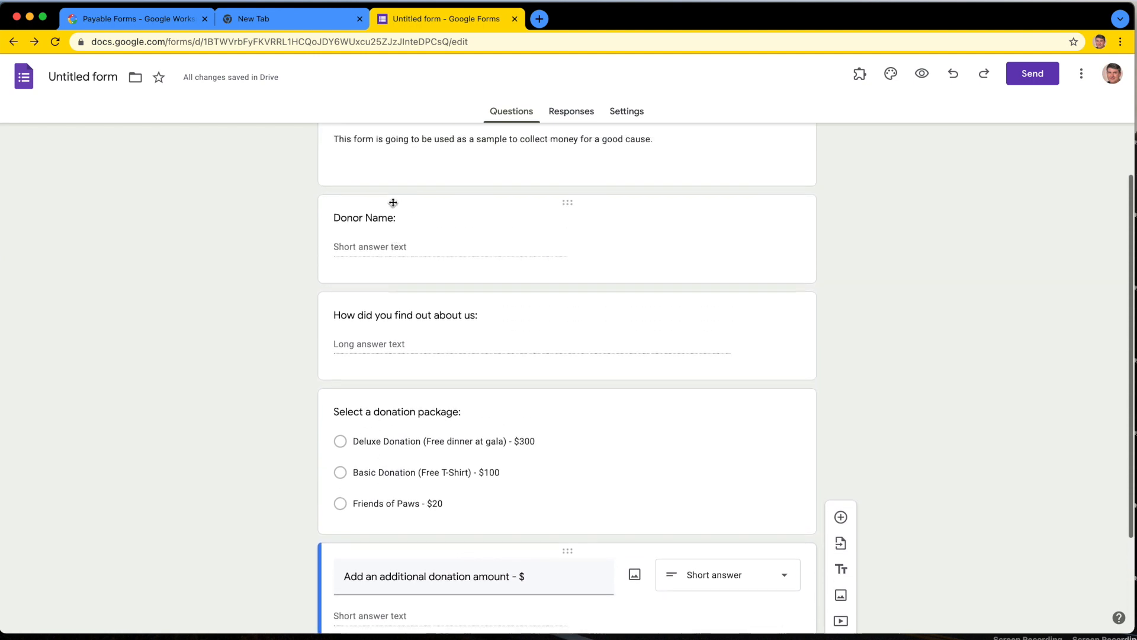
scroll(392, 402, "down", 7)
left_click(844, 411)
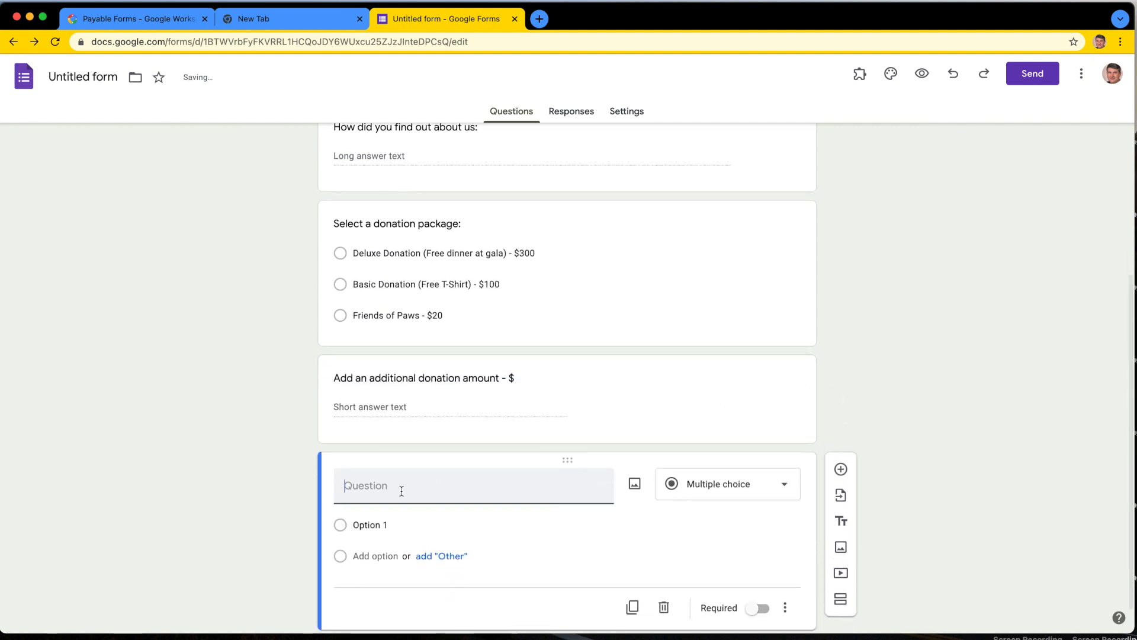
type("Do you require a tax receipt?")
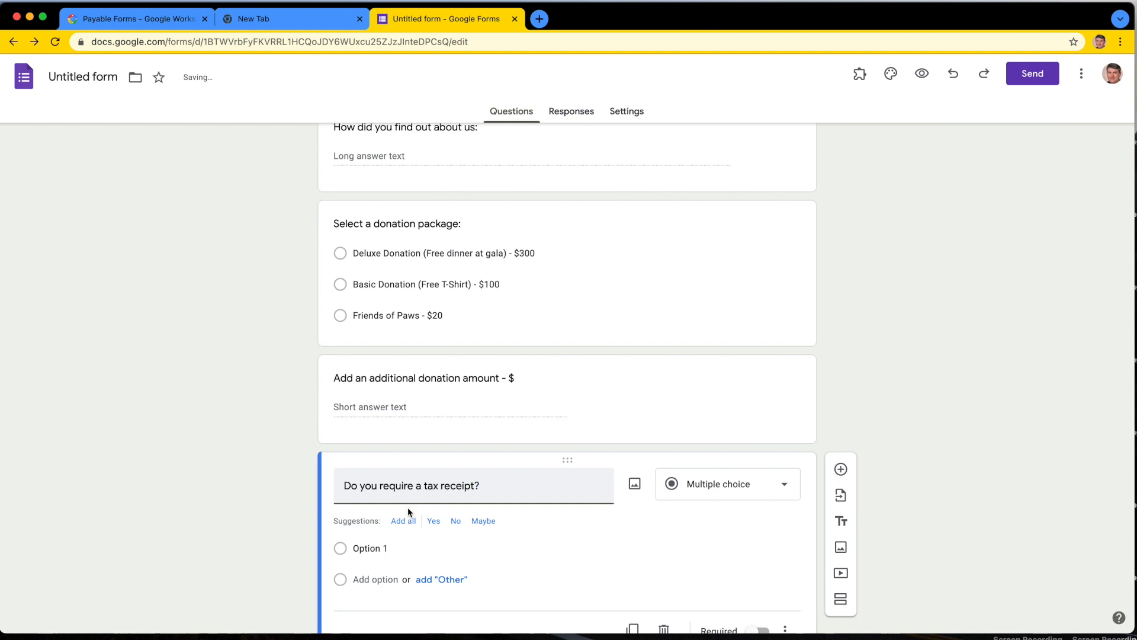
Step: Add the suggested Yes and No options to the tax receipt question and make it required
scroll(534, 533, "down", 2)
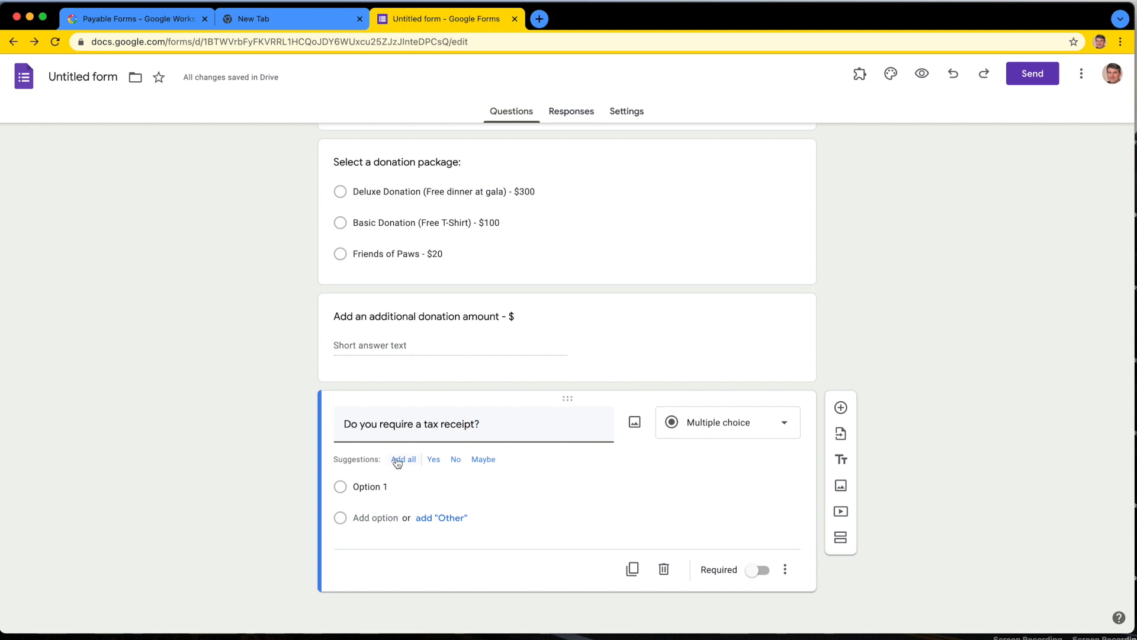
left_click(434, 465)
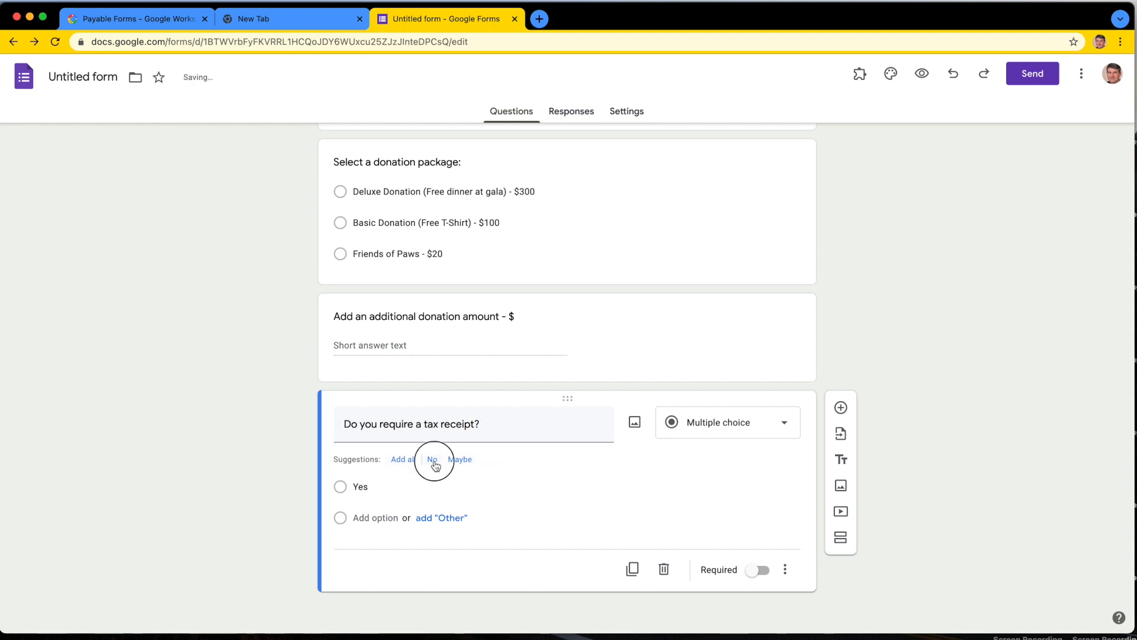
left_click(432, 465)
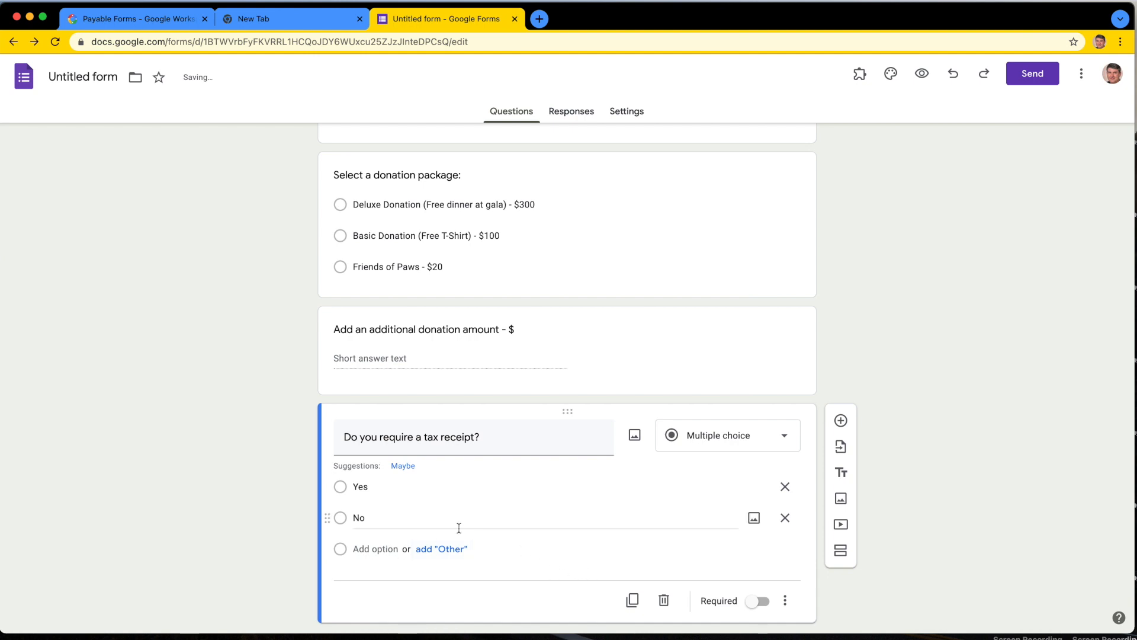
left_click(758, 601)
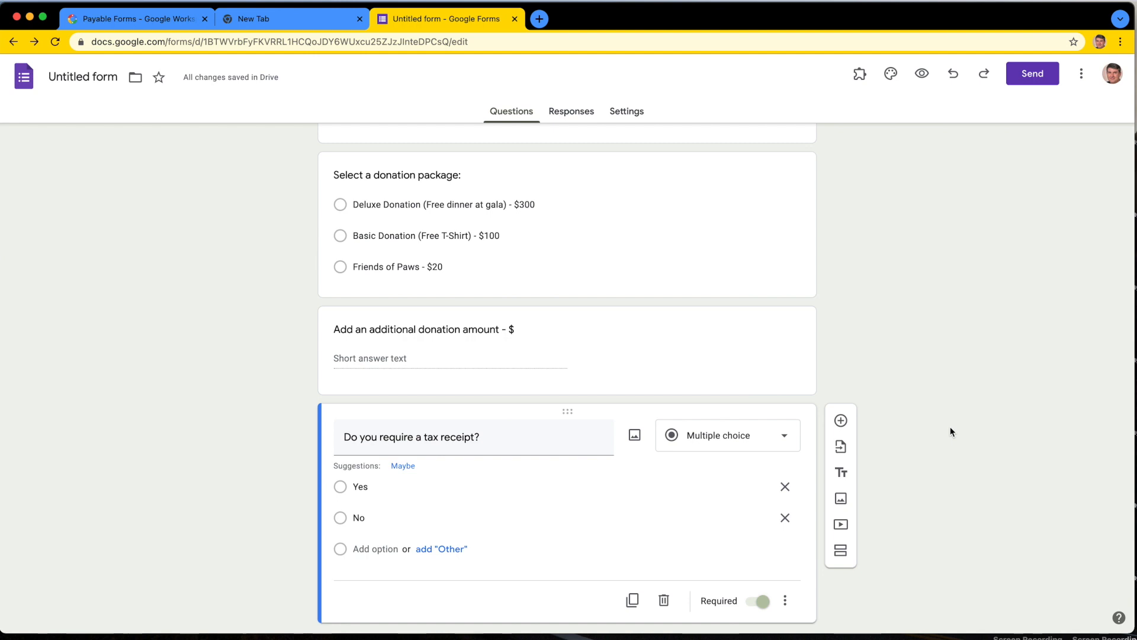
Step: Rename the untitled form file to match its heading, "Paws for Good Event"
scroll(950, 431, "up", 5)
scroll(950, 431, "up", 4)
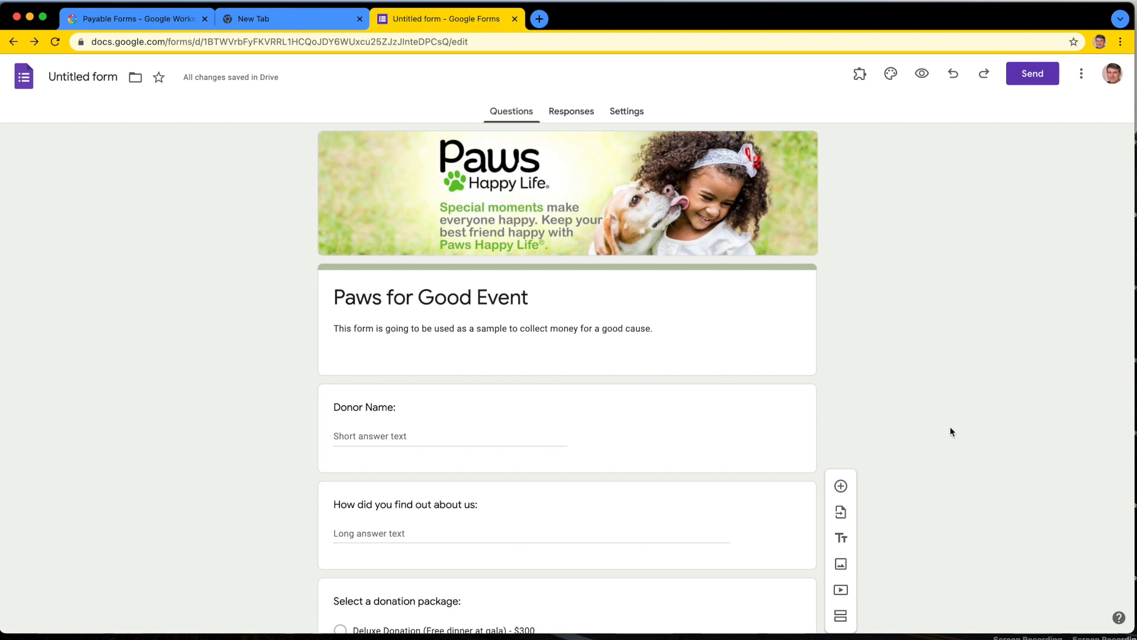
left_click(97, 77)
left_click(184, 385)
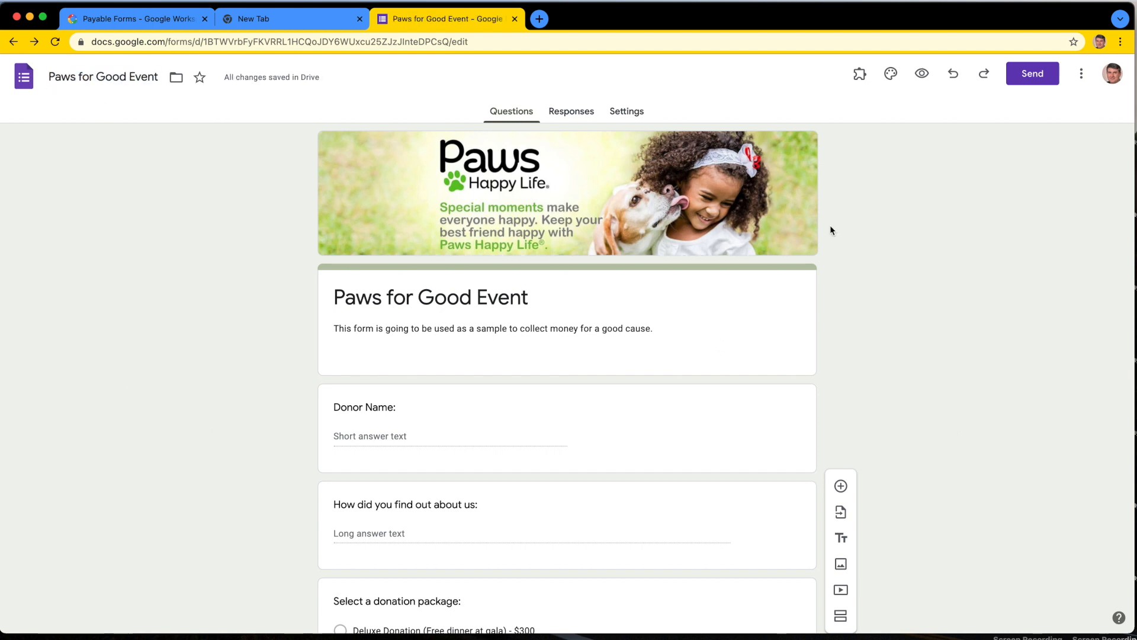
Step: Preview the donation form as respondents see it, review all its questions, and close the preview
left_click(923, 74)
scroll(759, 258, "down", 2)
scroll(759, 258, "down", 2)
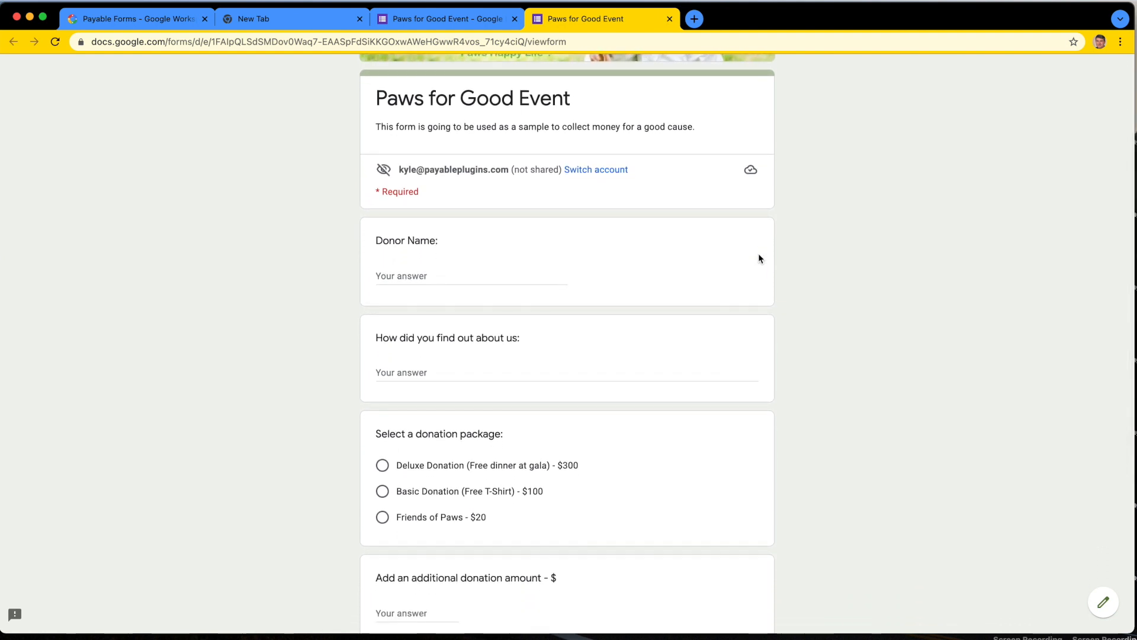
scroll(759, 258, "down", 3)
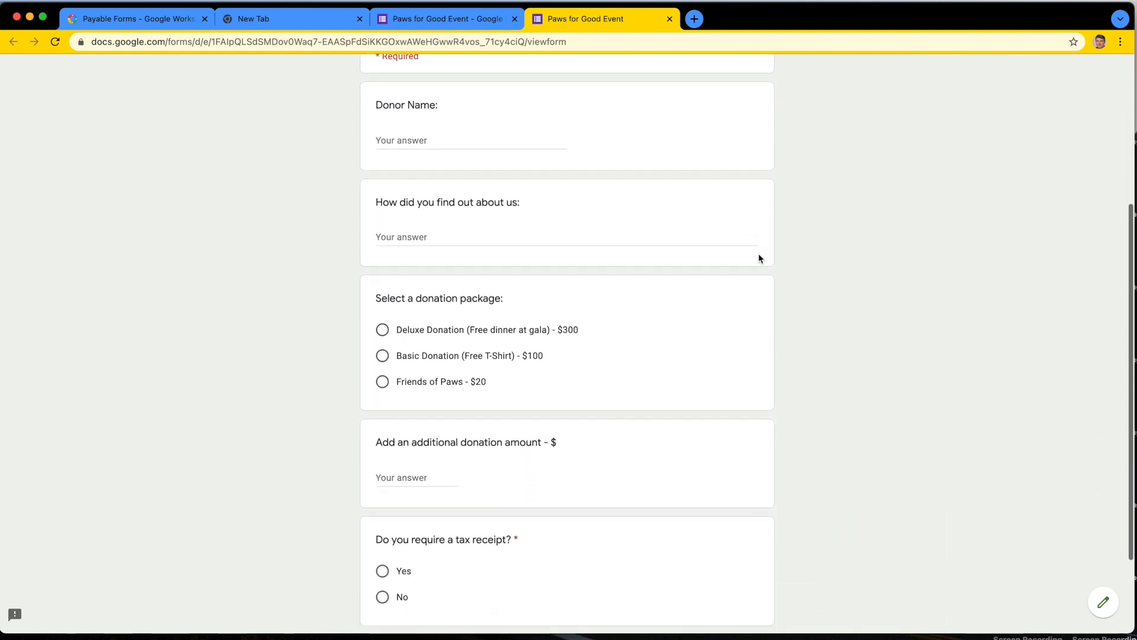
scroll(759, 258, "down", 3)
scroll(759, 258, "up", 8)
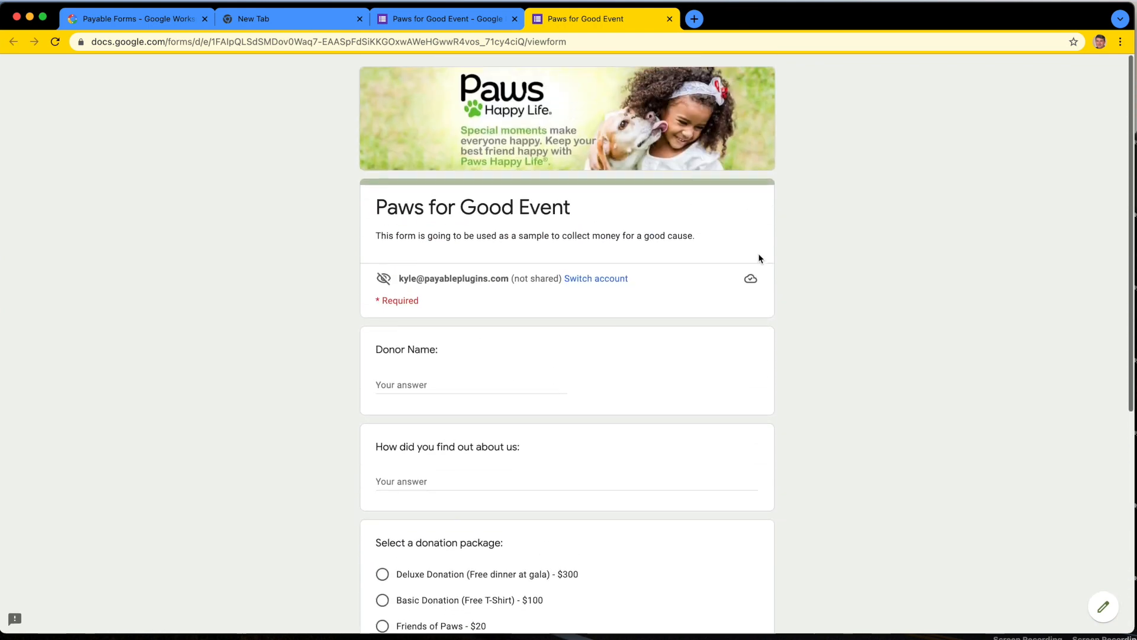
left_click(669, 20)
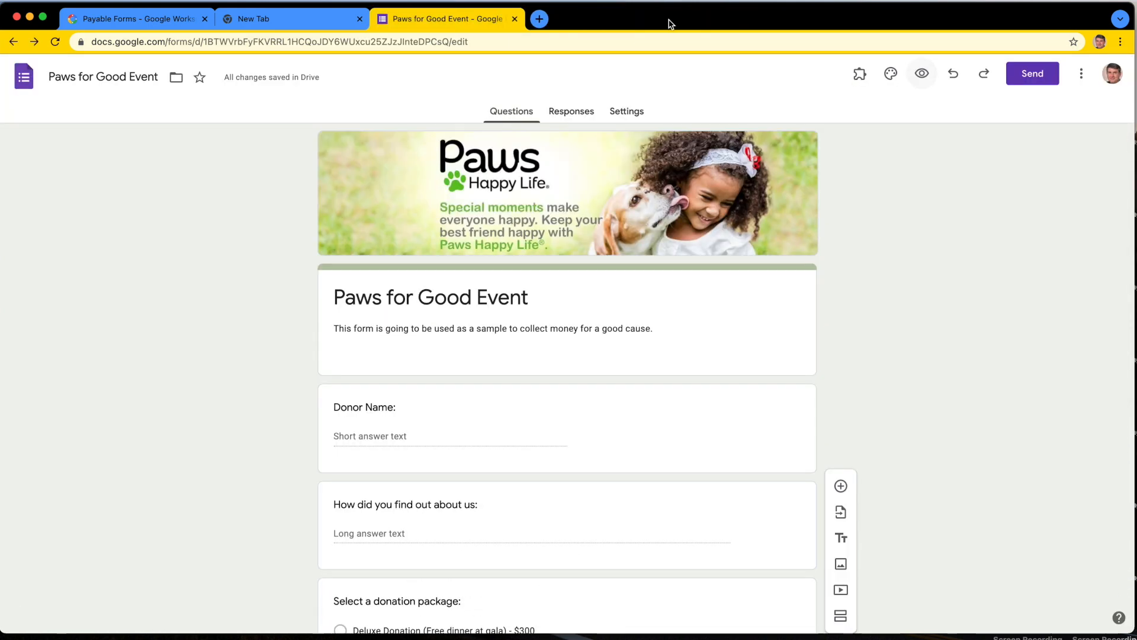
Step: Show the form's sharing link as a shortened URL, select it, and close the send dialog
left_click(1032, 77)
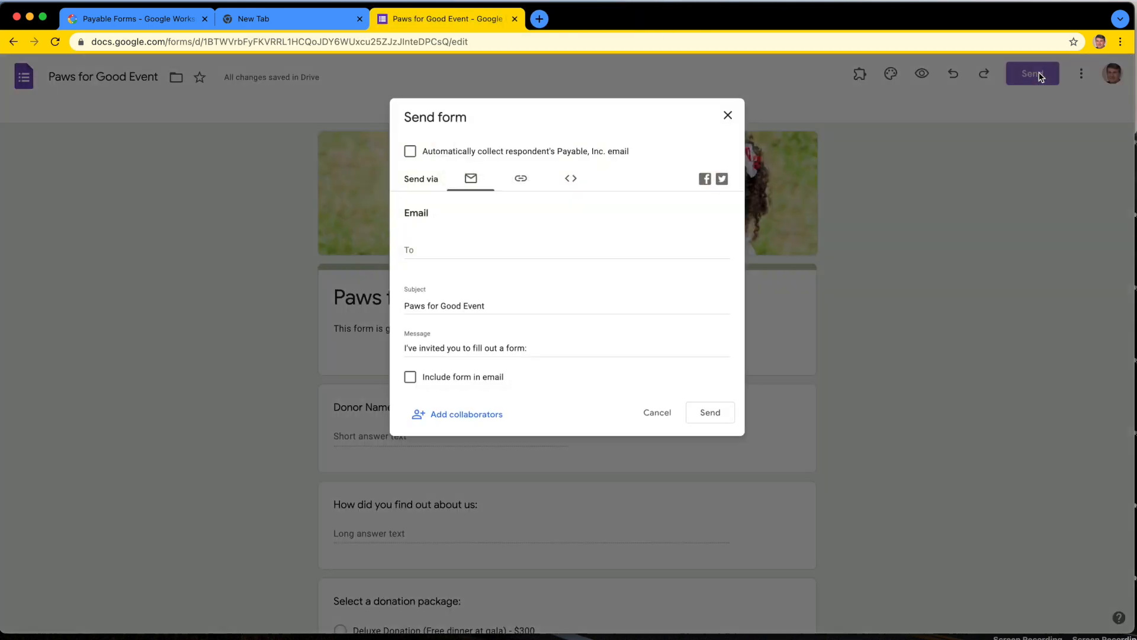
left_click(517, 173)
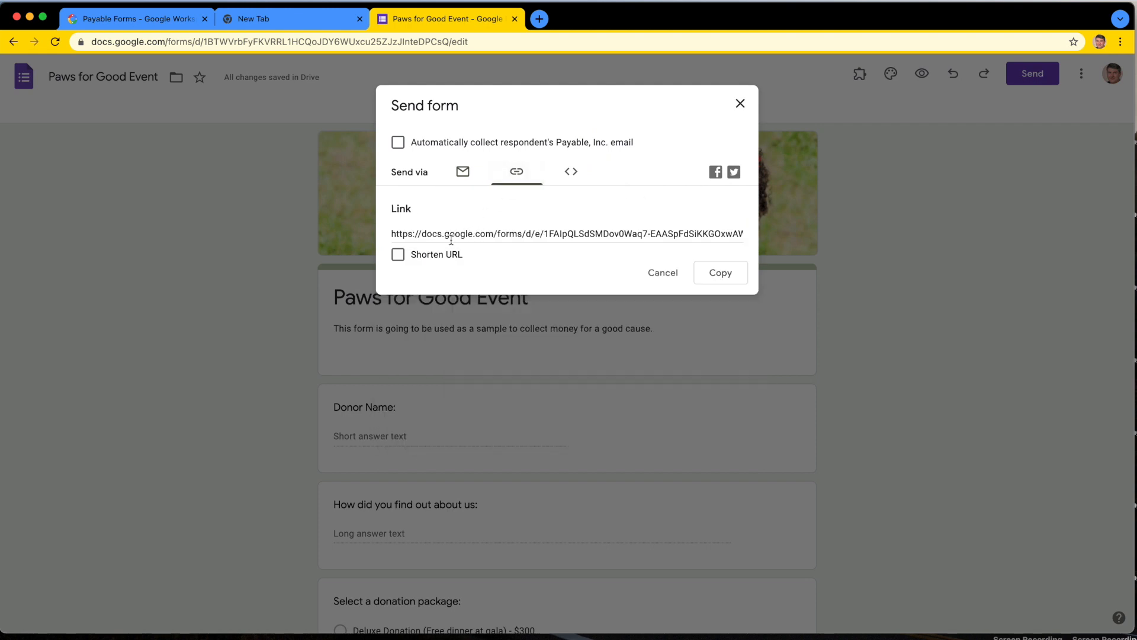
left_click(398, 254)
left_click(456, 234)
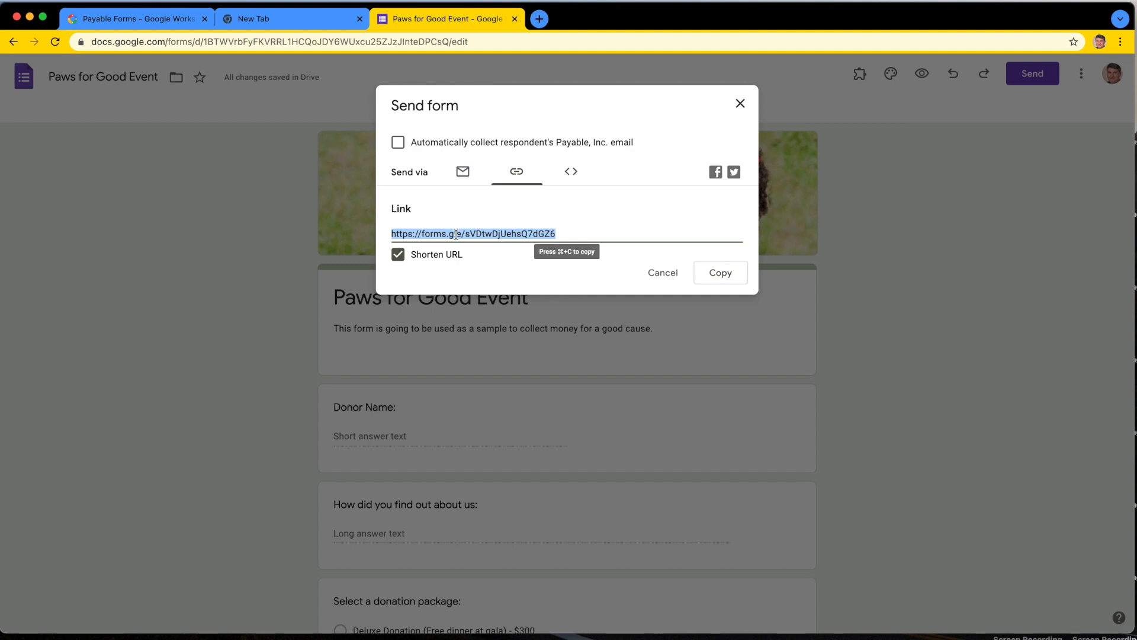
left_click(740, 105)
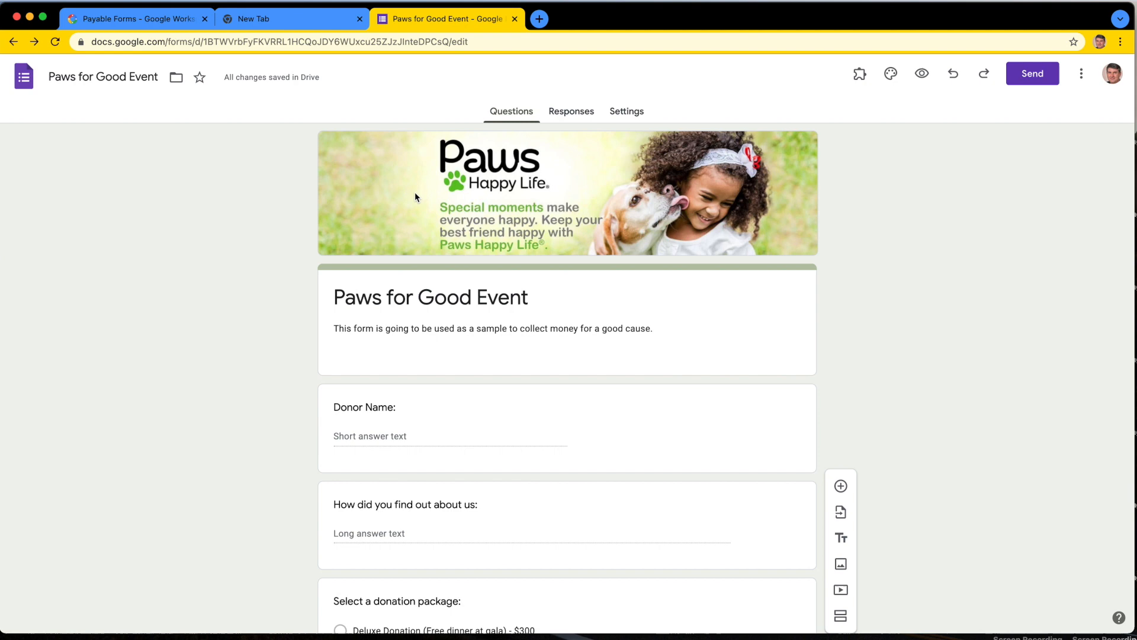
Step: Switch to the Google Workspace Marketplace to view the Payable Forms add-on listing, and return to the form editor
left_click(146, 18)
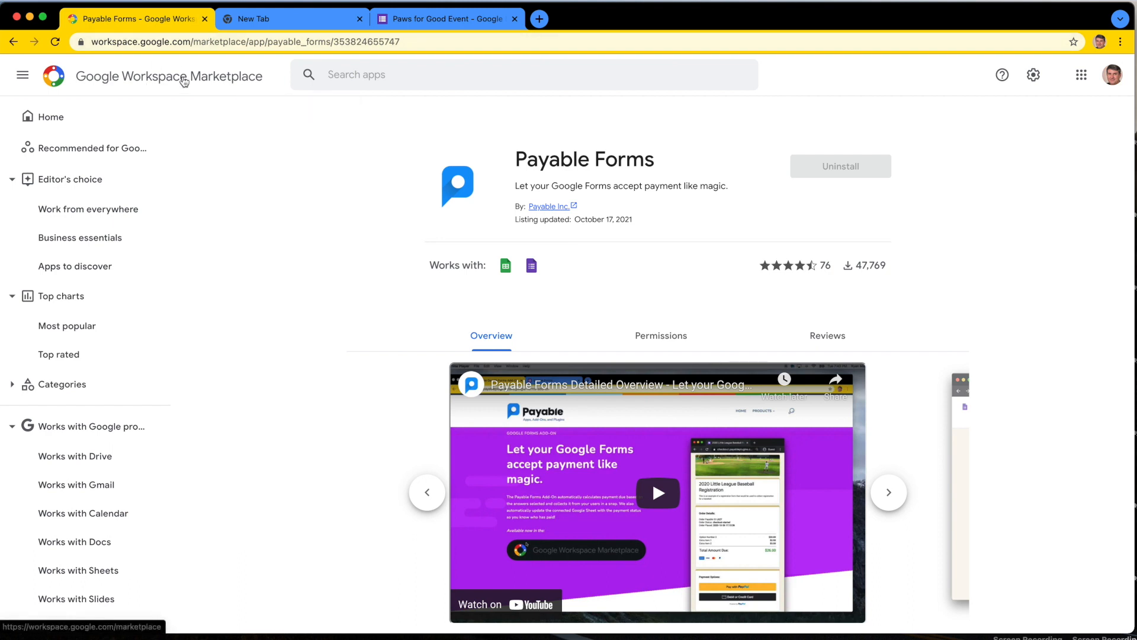
left_click(373, 76)
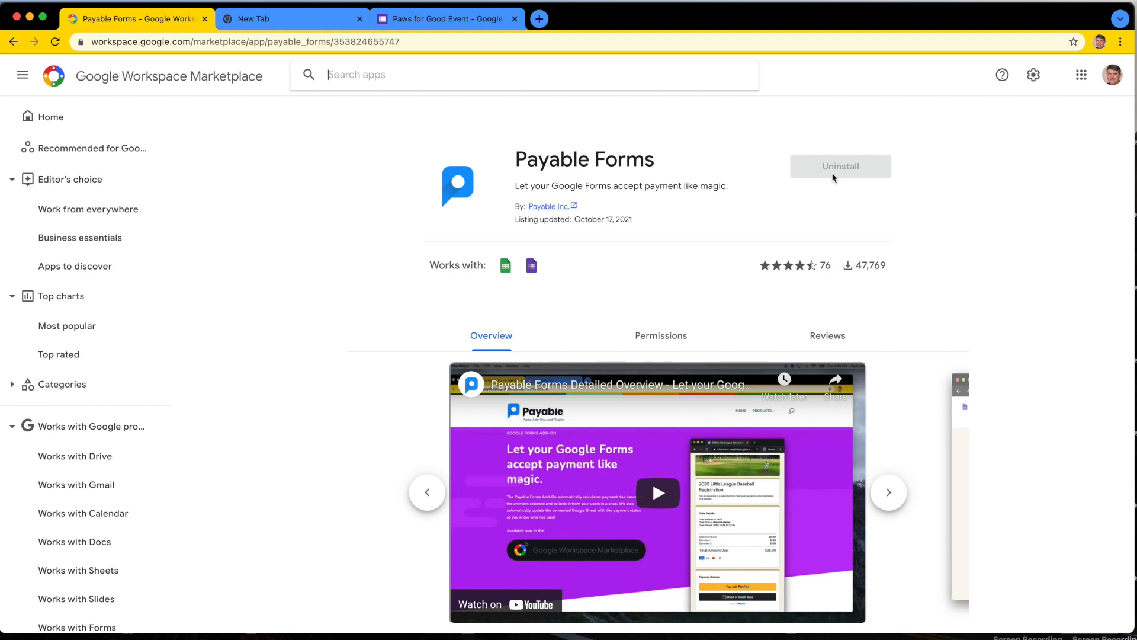
left_click(457, 21)
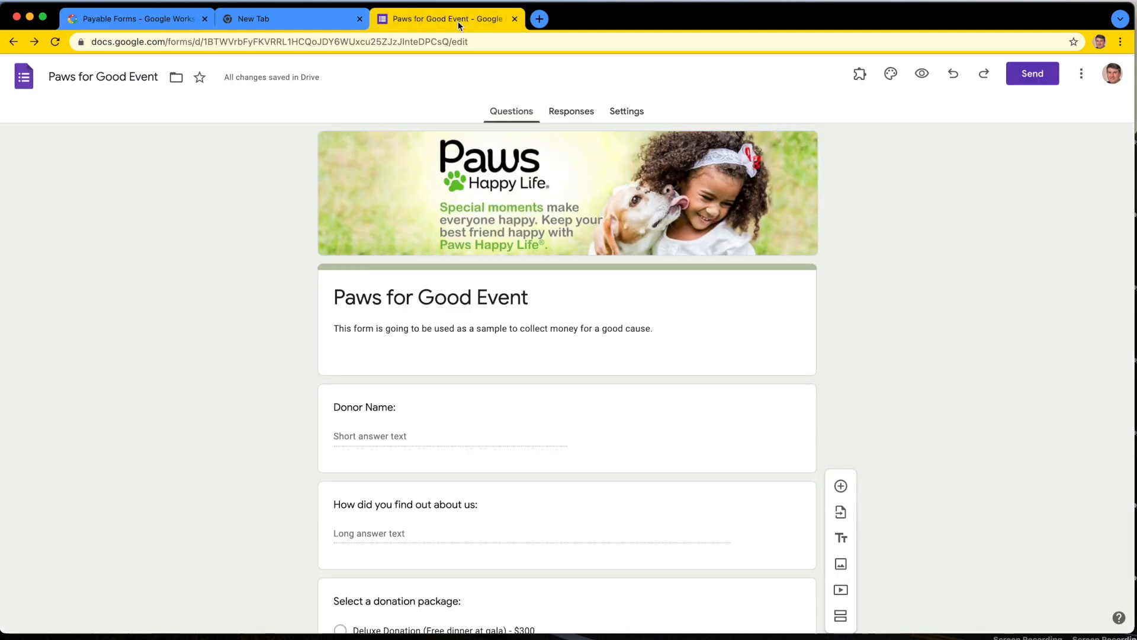
Step: Reload the form editor and start the Payable Forms add-on's "Make this Form Payable" setup
left_click(55, 41)
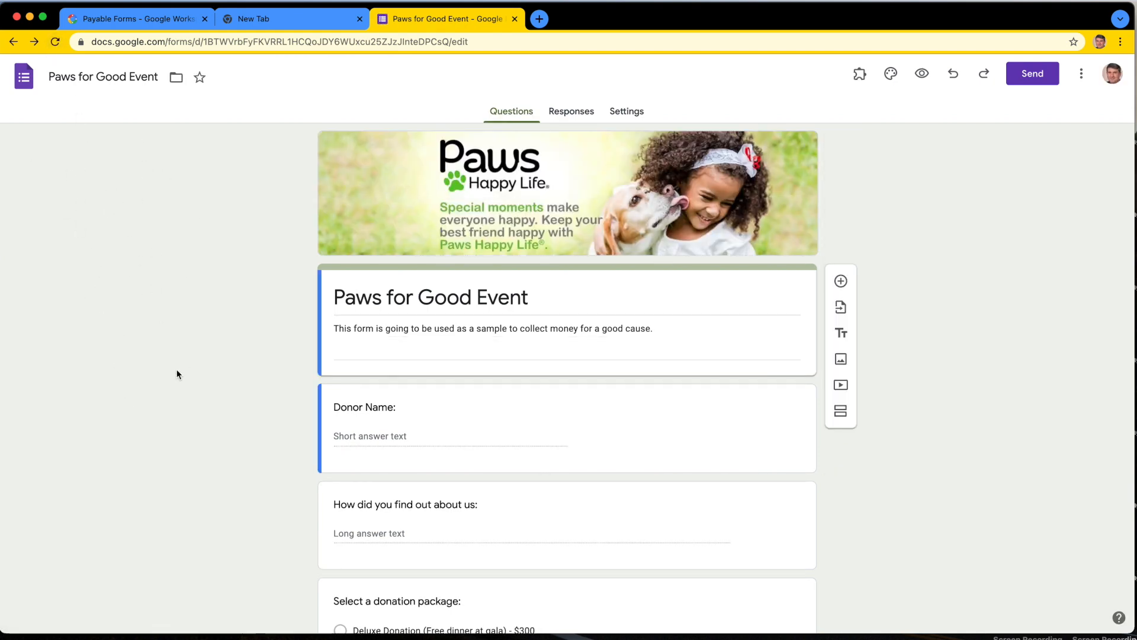
left_click(859, 77)
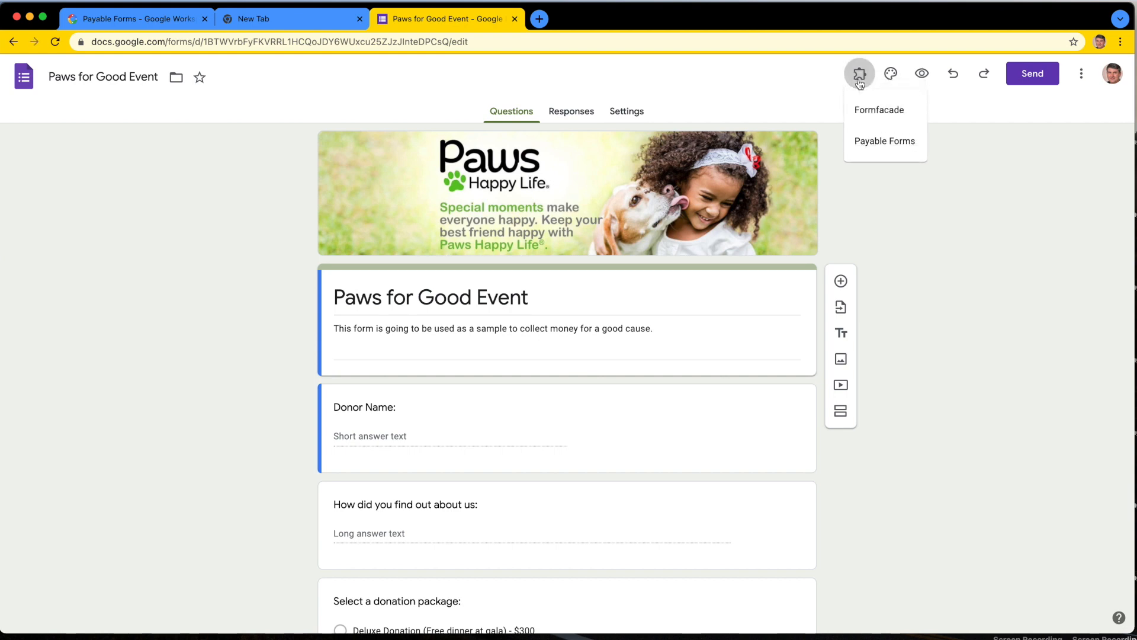
left_click(877, 144)
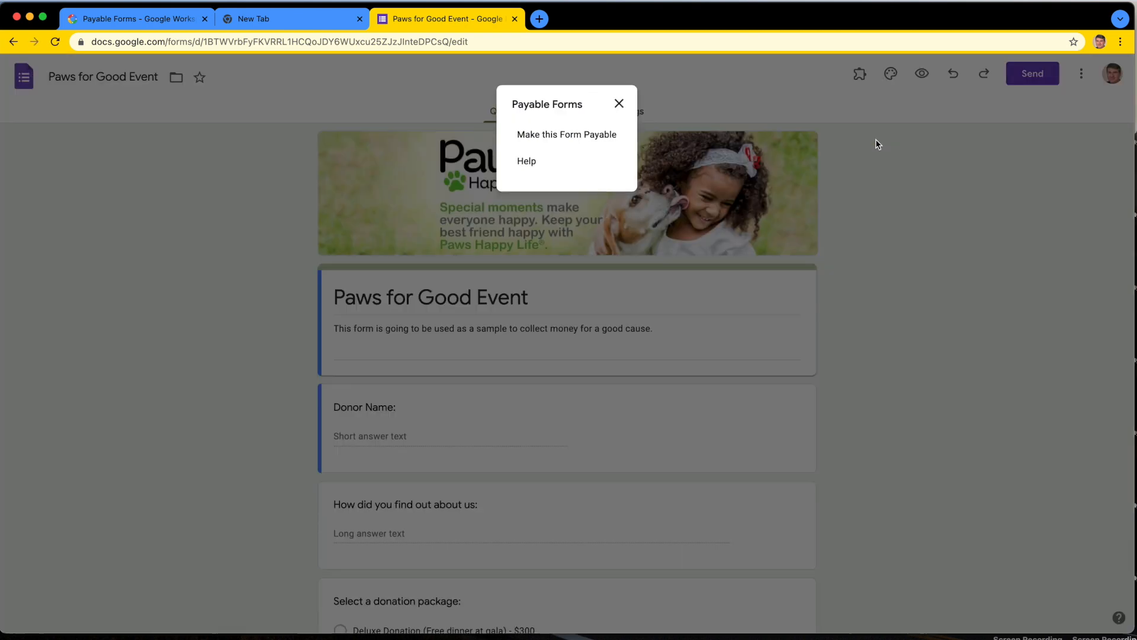
left_click(560, 135)
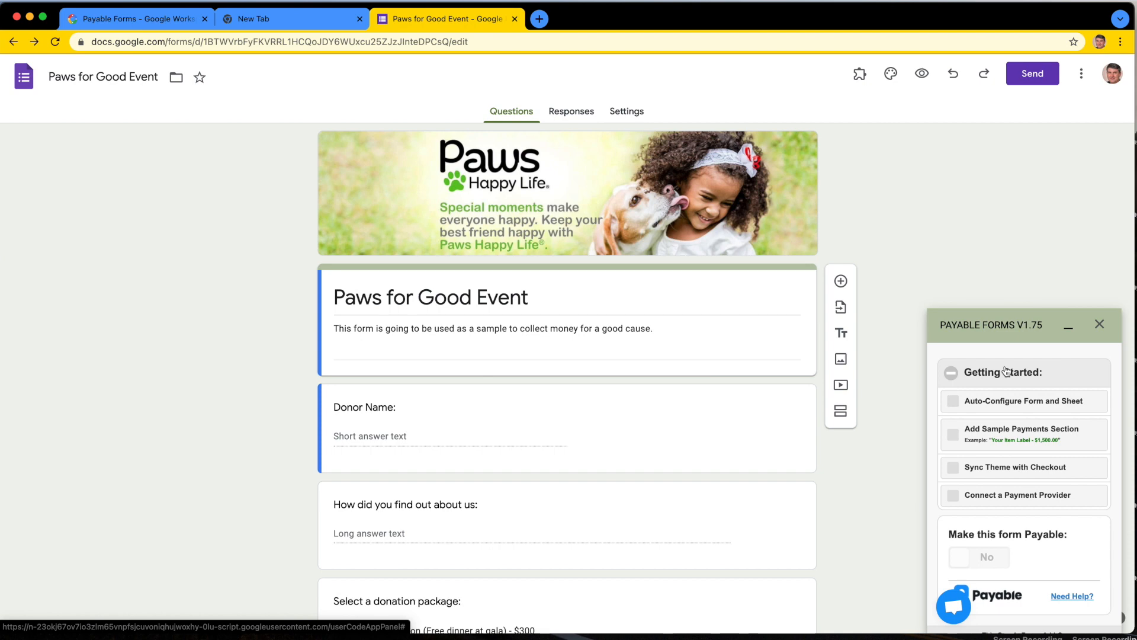
Step: Auto-configure the form and its response sheet for payments, review the setup summary, and close it
left_click(1027, 403)
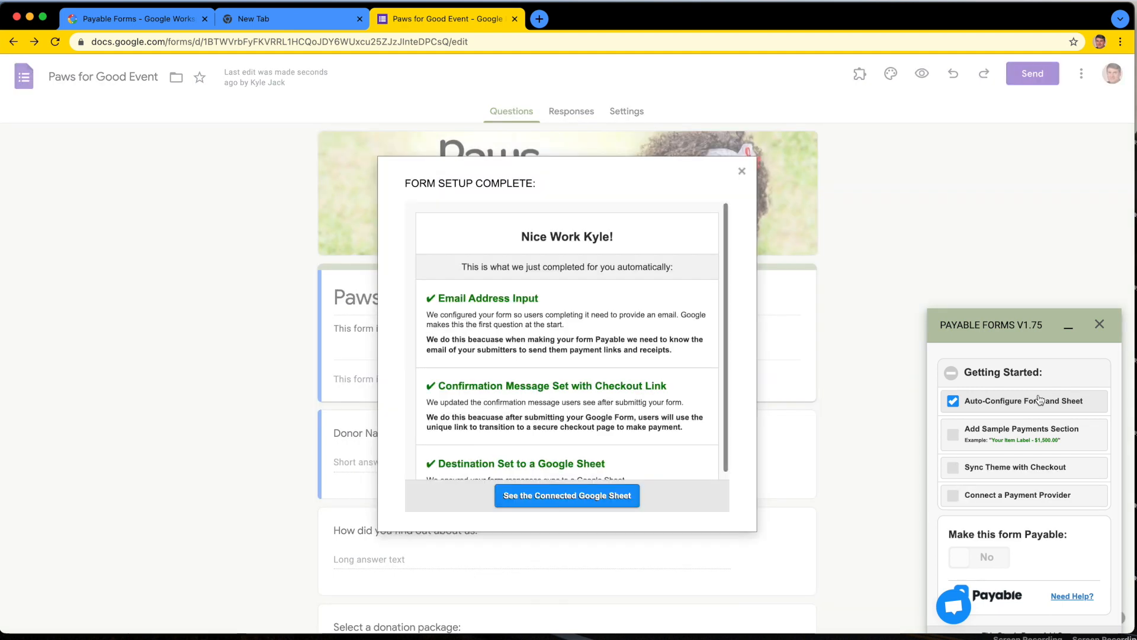
scroll(595, 416, "down", 2)
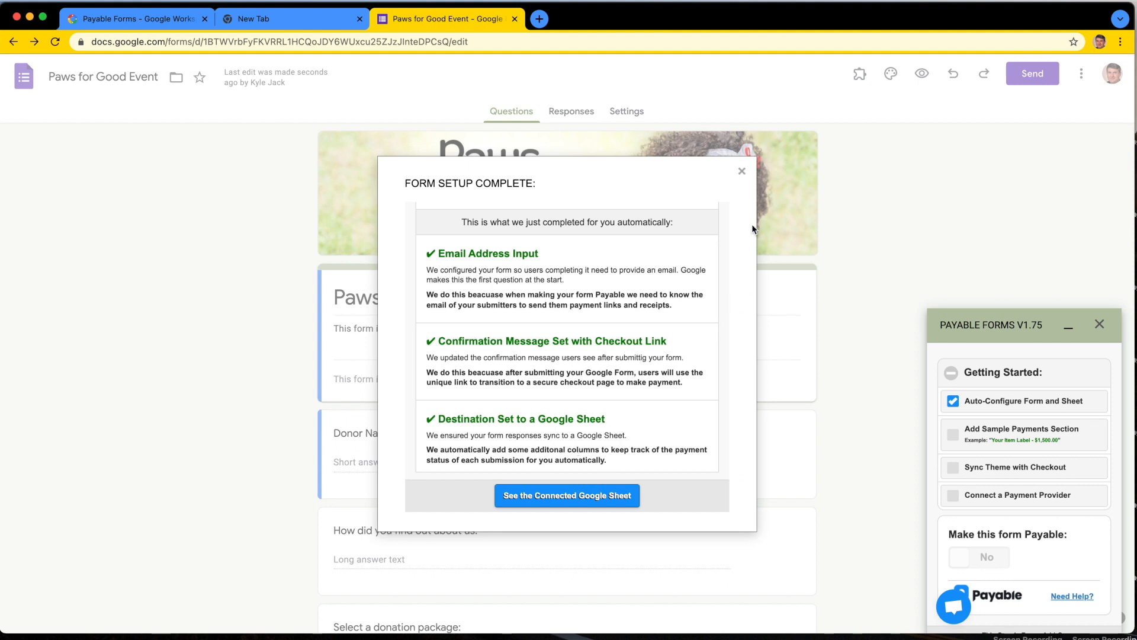
left_click(742, 171)
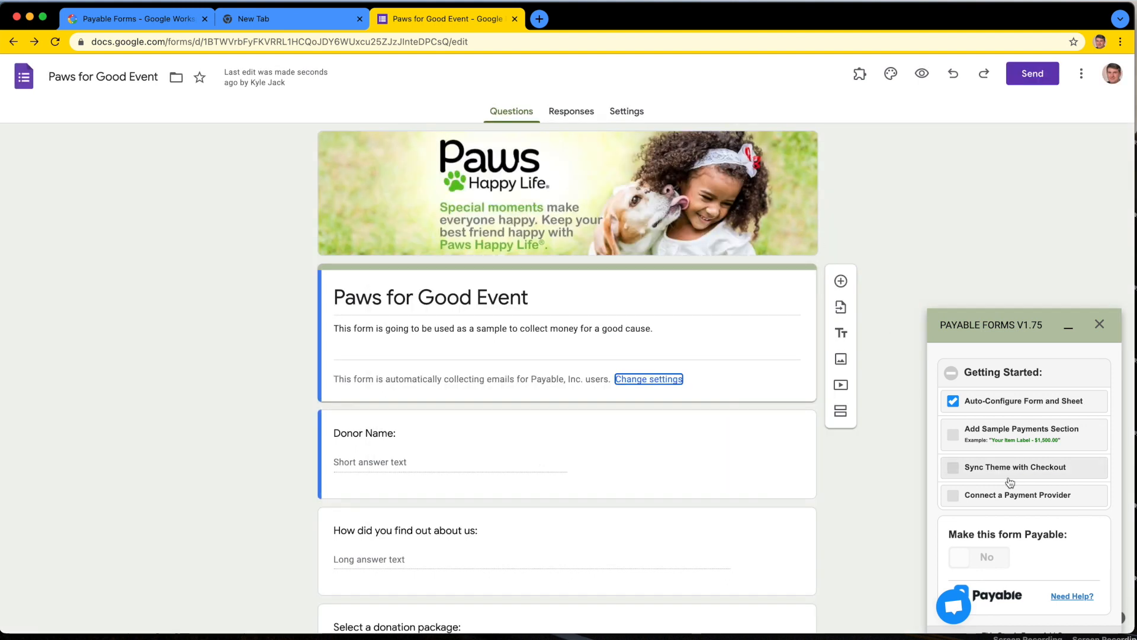
Step: Sync the form's theme with the checkout page and close the theme sync summary
scroll(1010, 483, "down", 1)
left_click(987, 456)
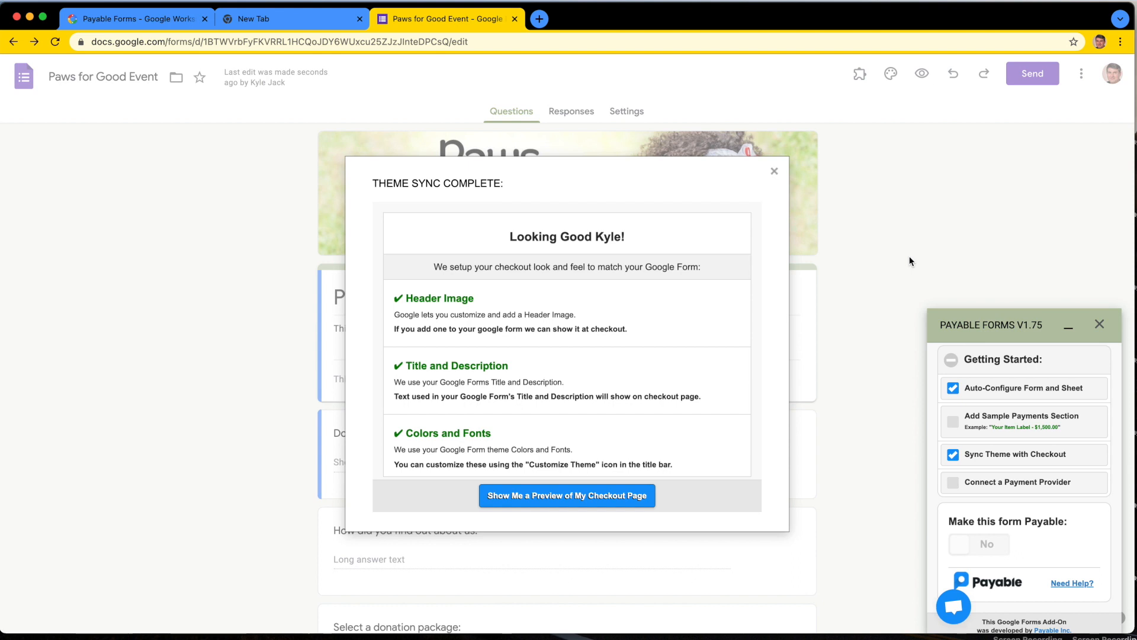
left_click(774, 172)
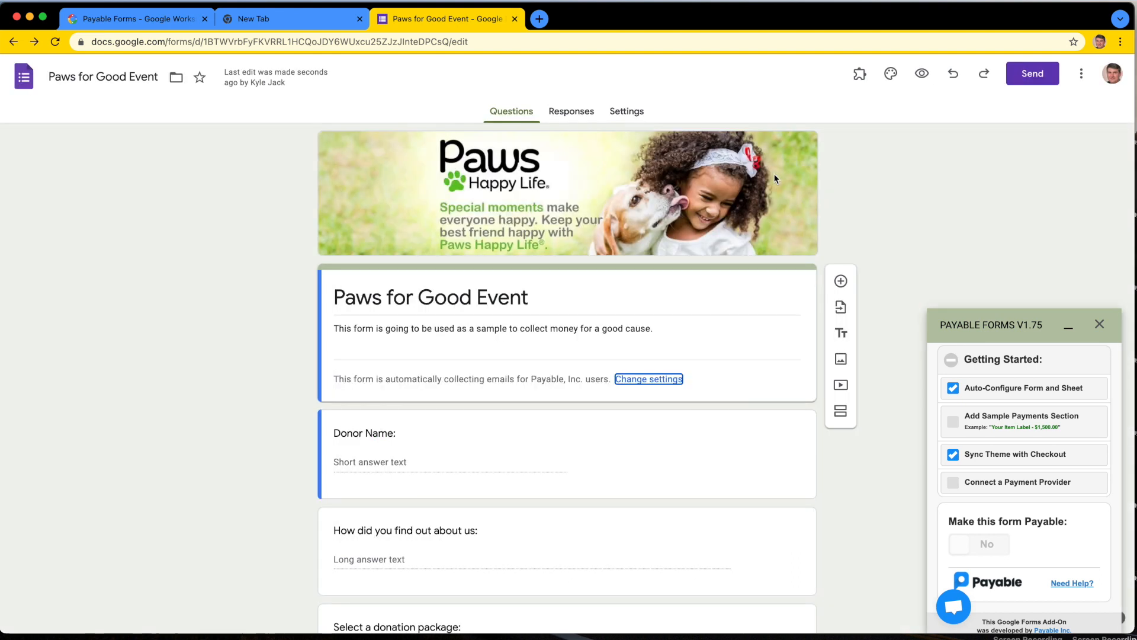
Step: Start connecting a payment provider and review the full list of provider options
left_click(982, 483)
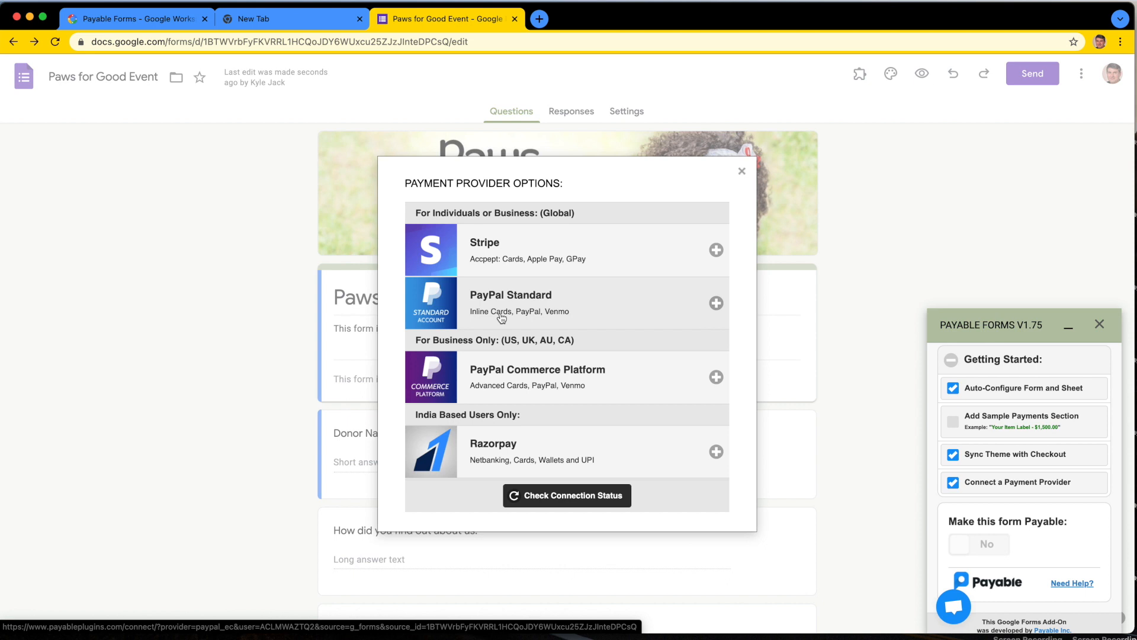
scroll(514, 356, "down", 5)
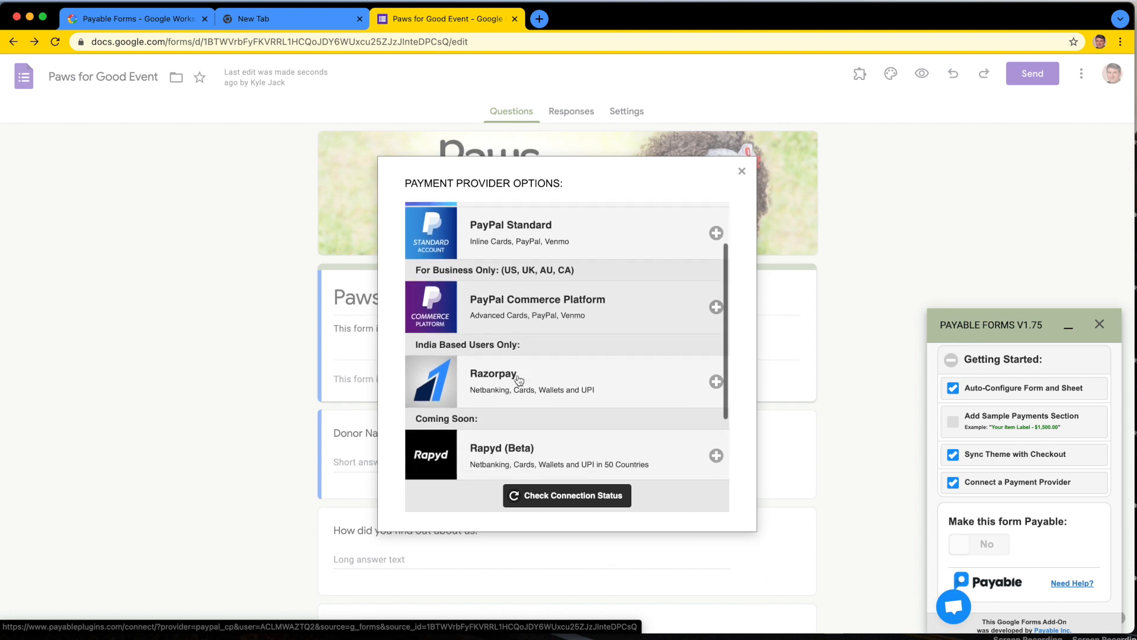
scroll(519, 380, "up", 5)
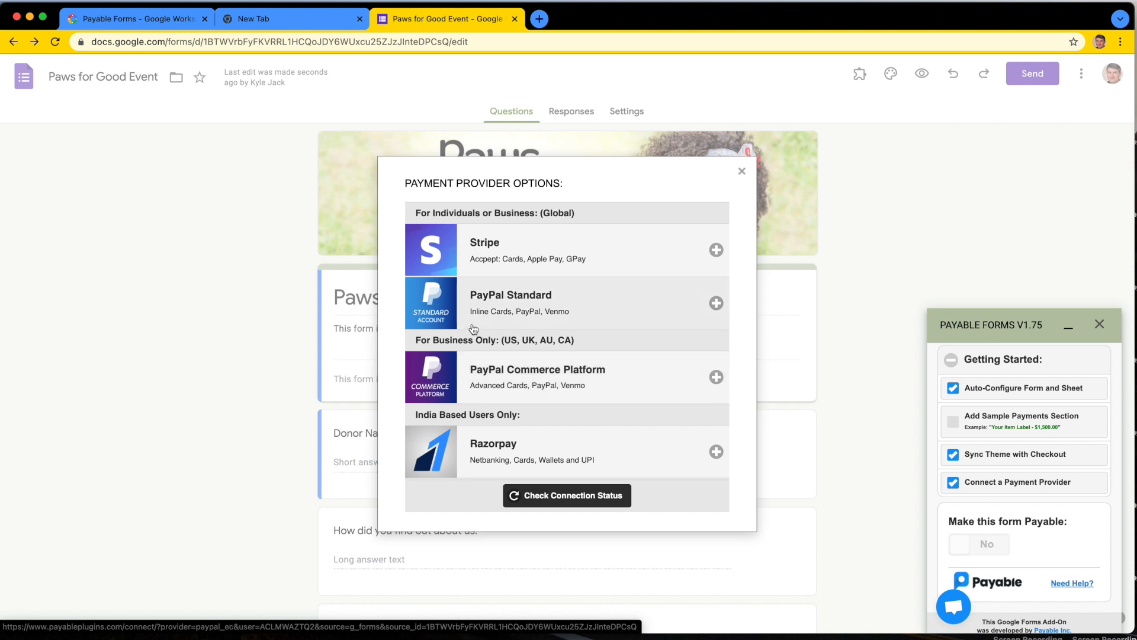
scroll(494, 296, "down", 1)
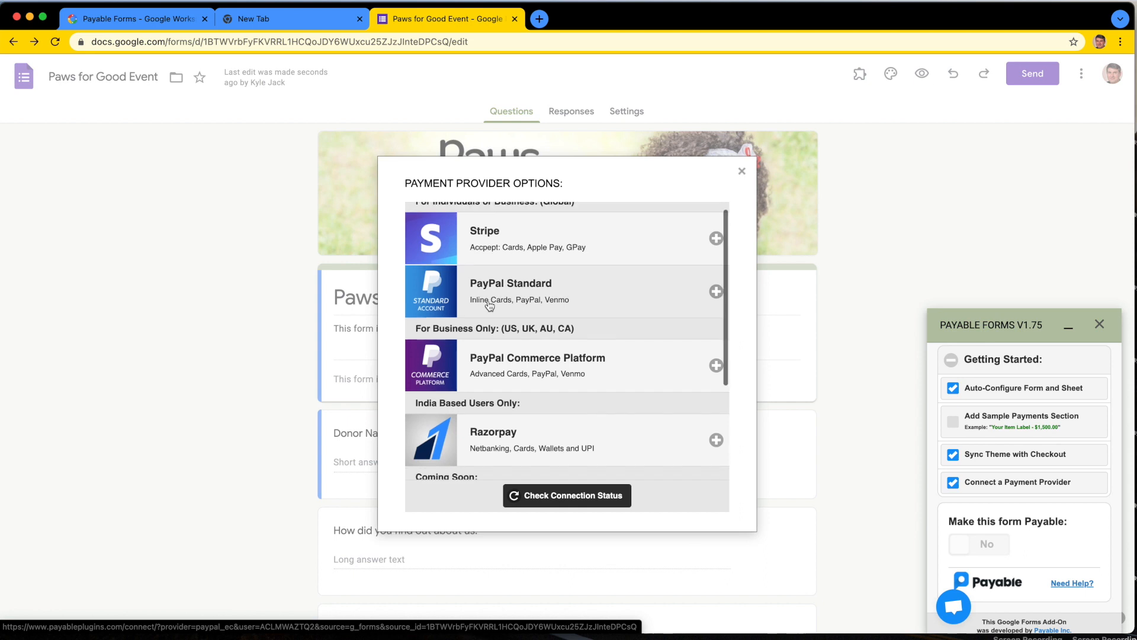
scroll(504, 298, "down", 3)
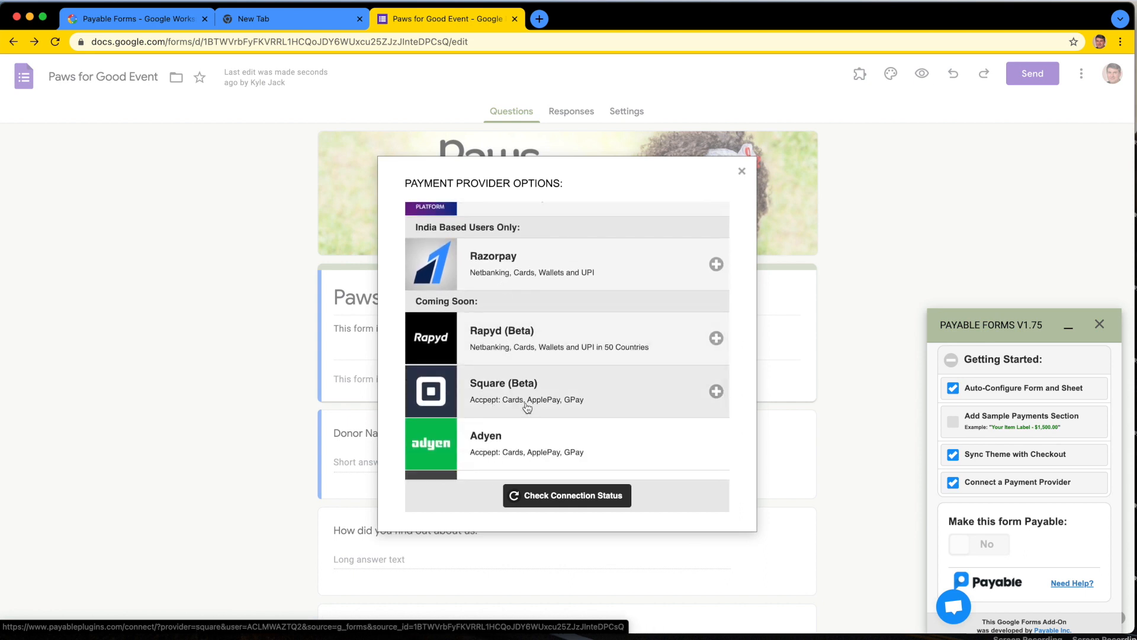
scroll(526, 403, "up", 3)
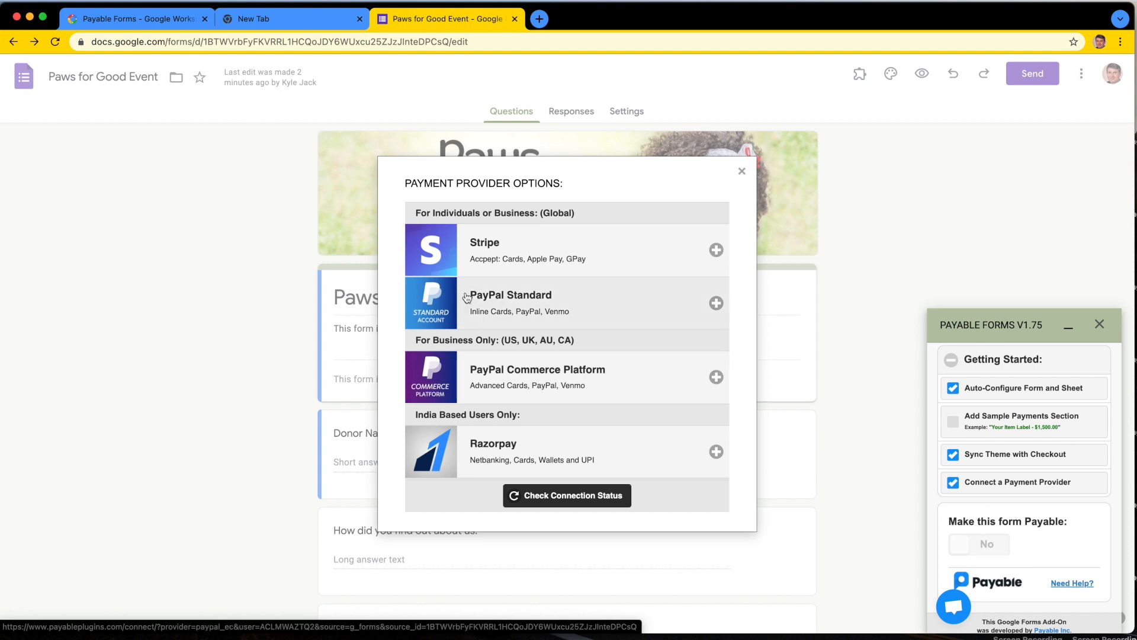
Step: Start the PayPal Standard connection, enter the PayPal account's email with Canada as the country, and continue to the login page
left_click(499, 300)
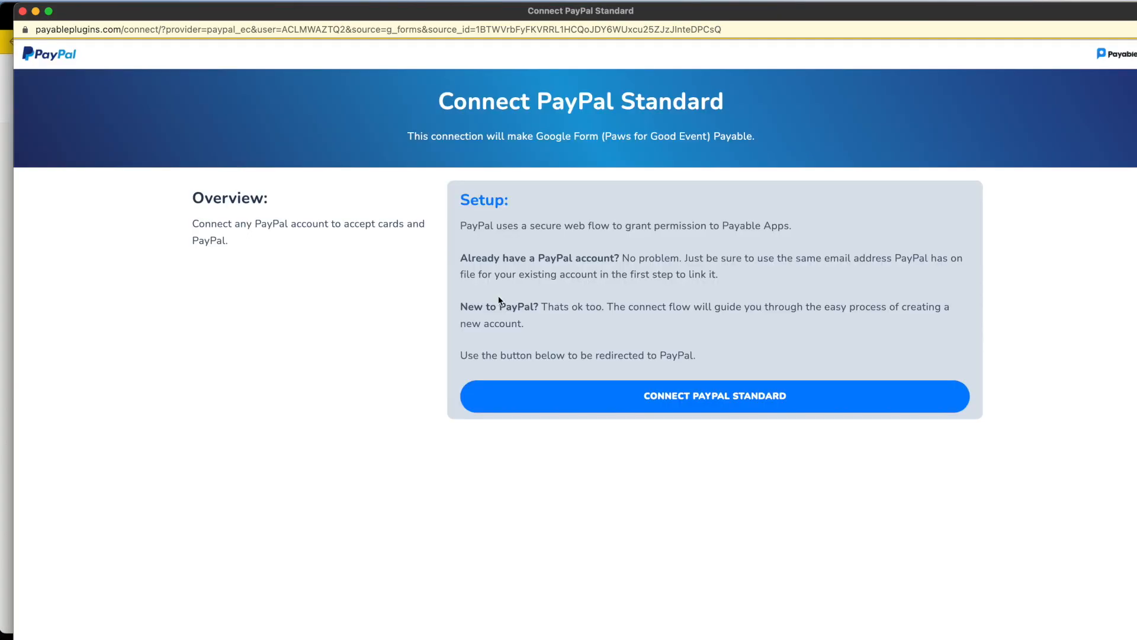
left_click(643, 395)
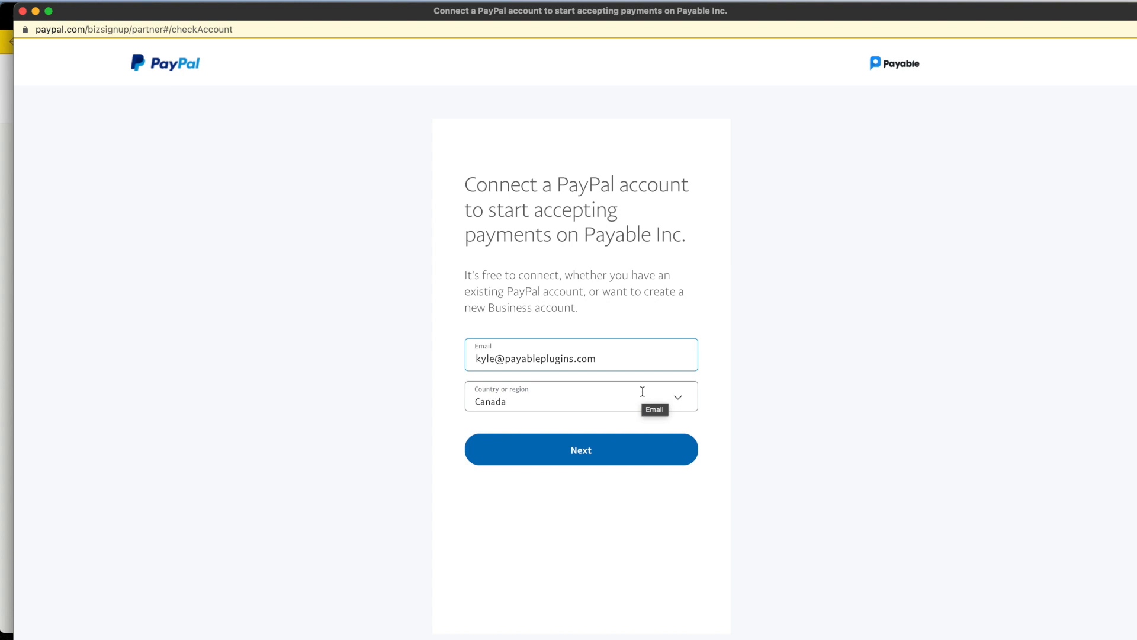
triple_click(516, 362)
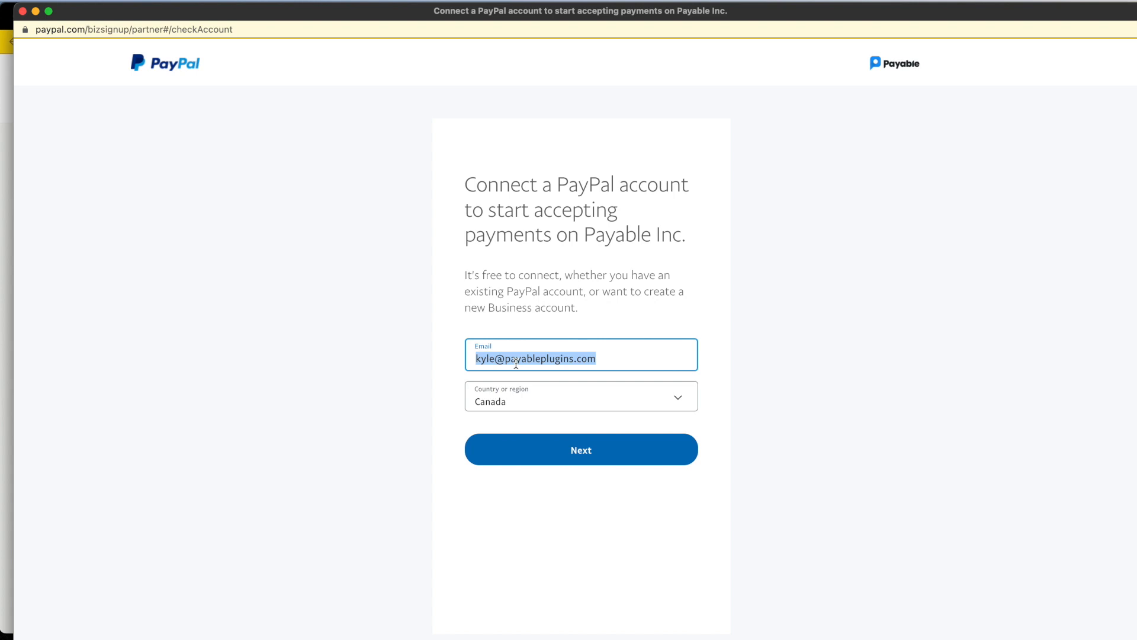
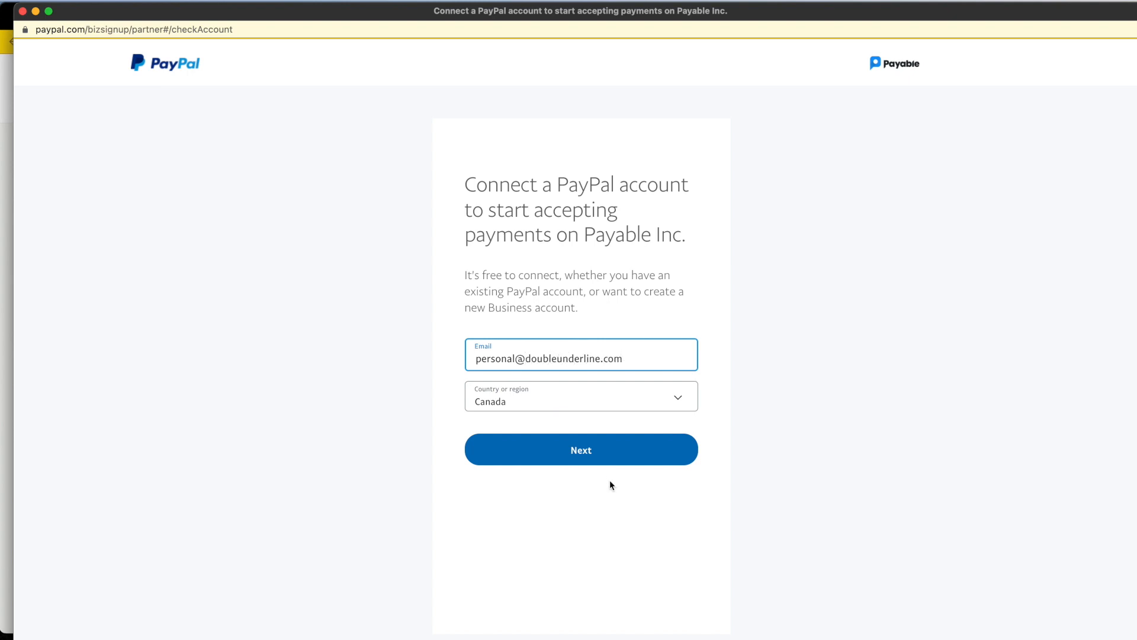
left_click(593, 450)
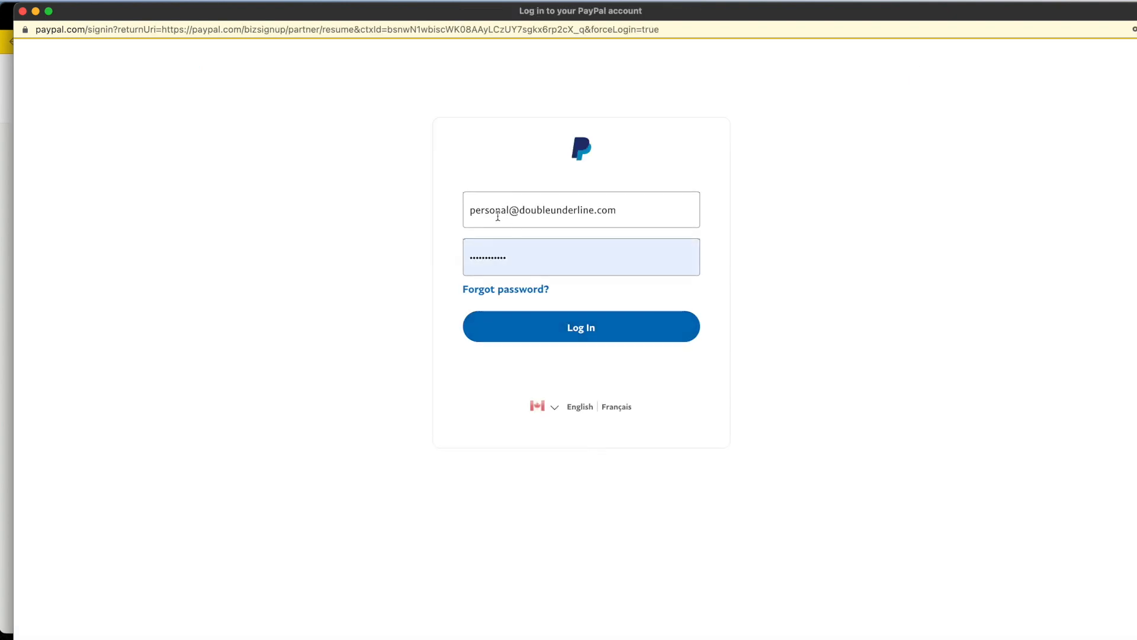
Step: Log in to PayPal with the saved password, continue with the Personal account, and return to the form editor with the provider options closed
left_click(559, 330)
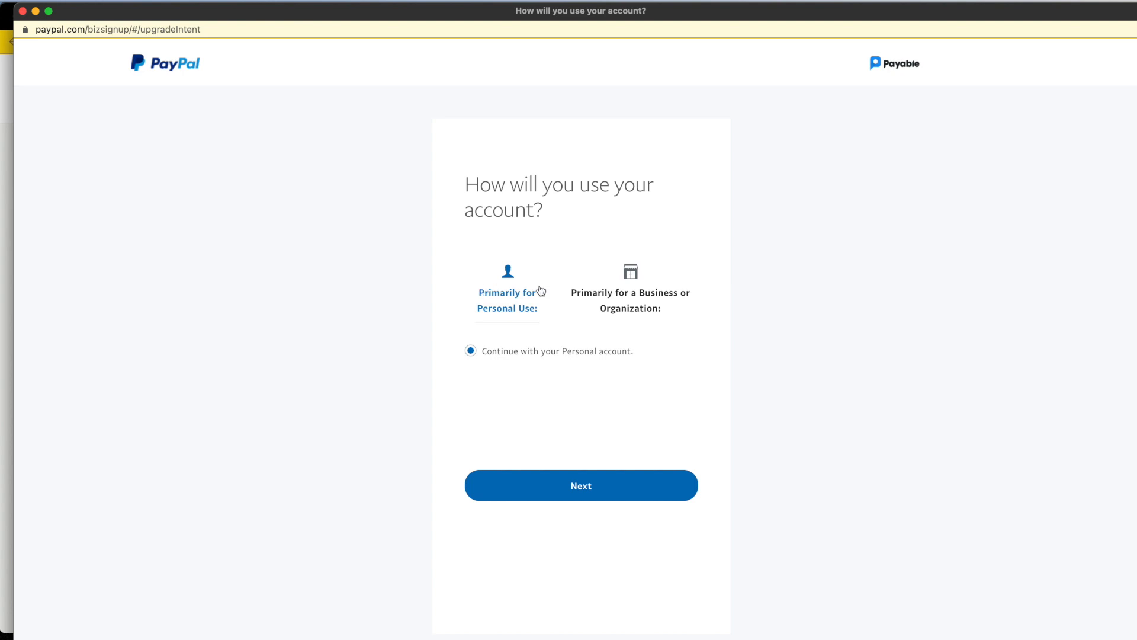
left_click(583, 491)
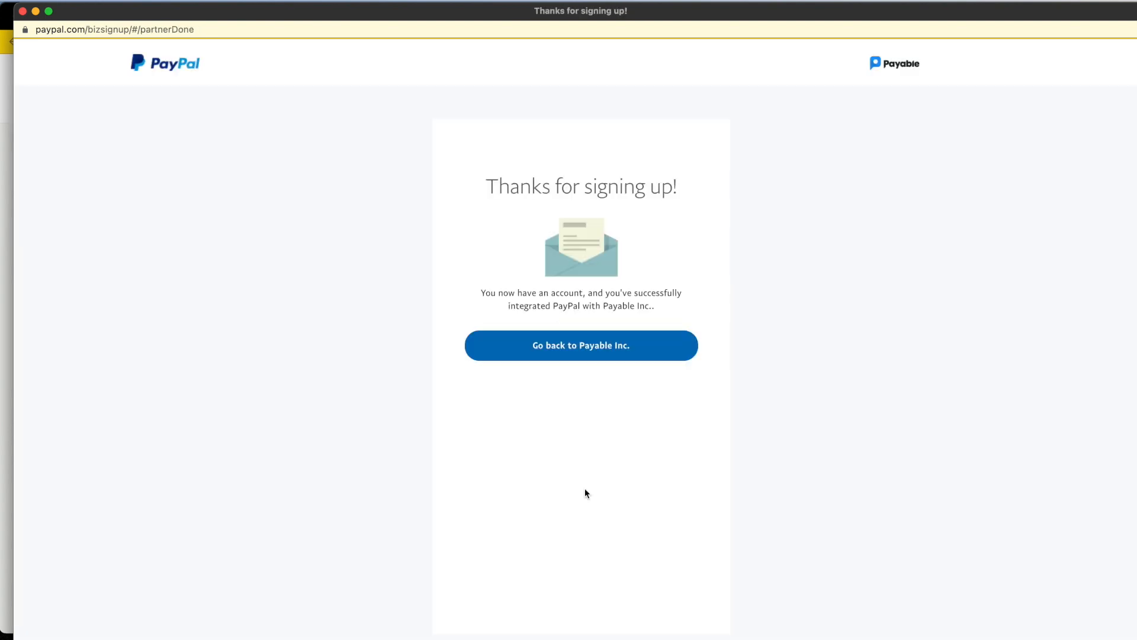
left_click(554, 345)
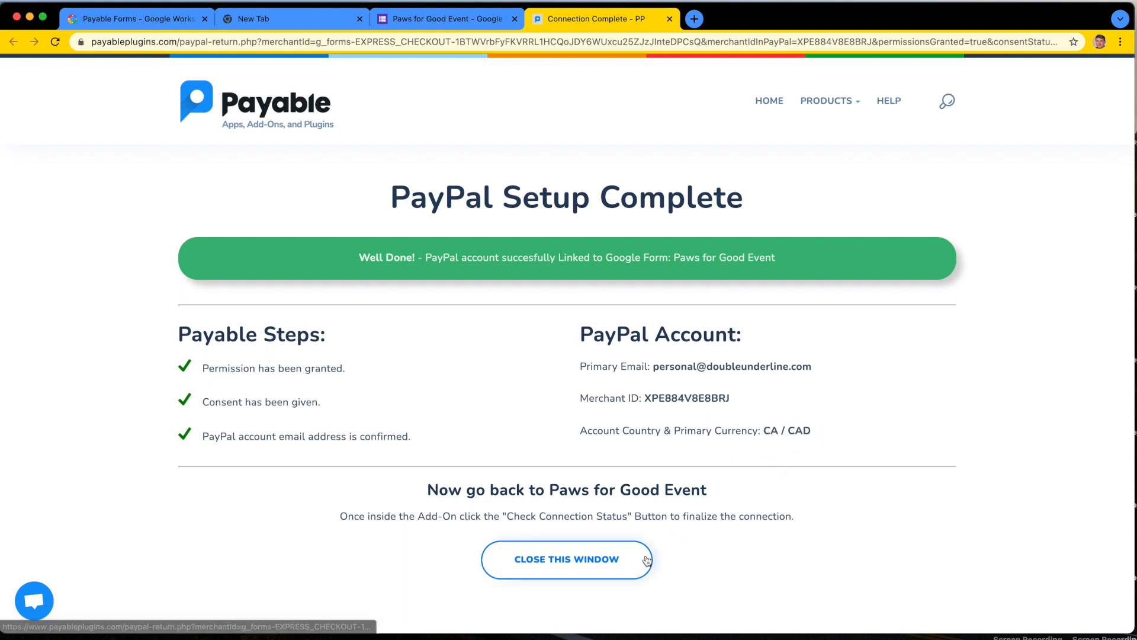
left_click(600, 564)
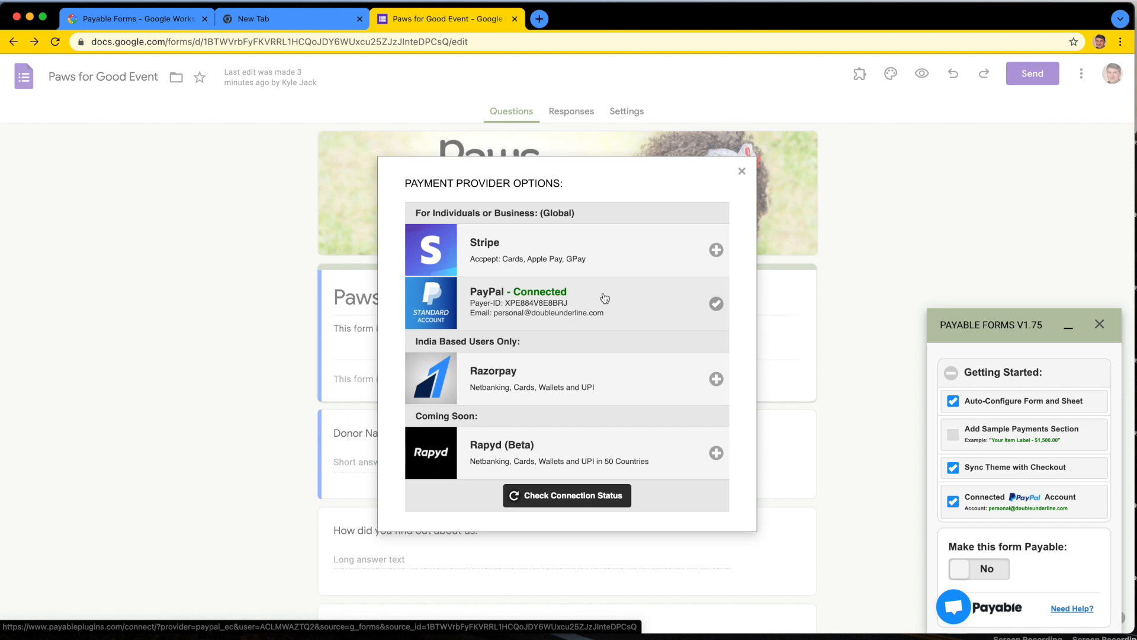
left_click(742, 173)
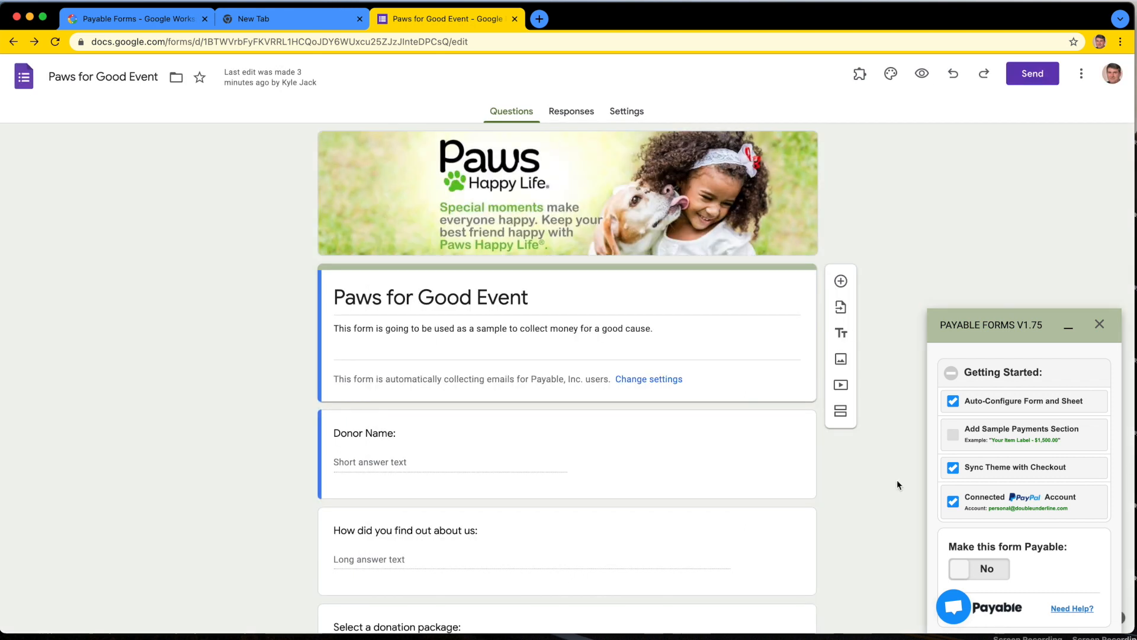
Step: Collapse the Getting Started checklist, make the form payable, and dismiss the confirmation dialog
scroll(1011, 503, "down", 1)
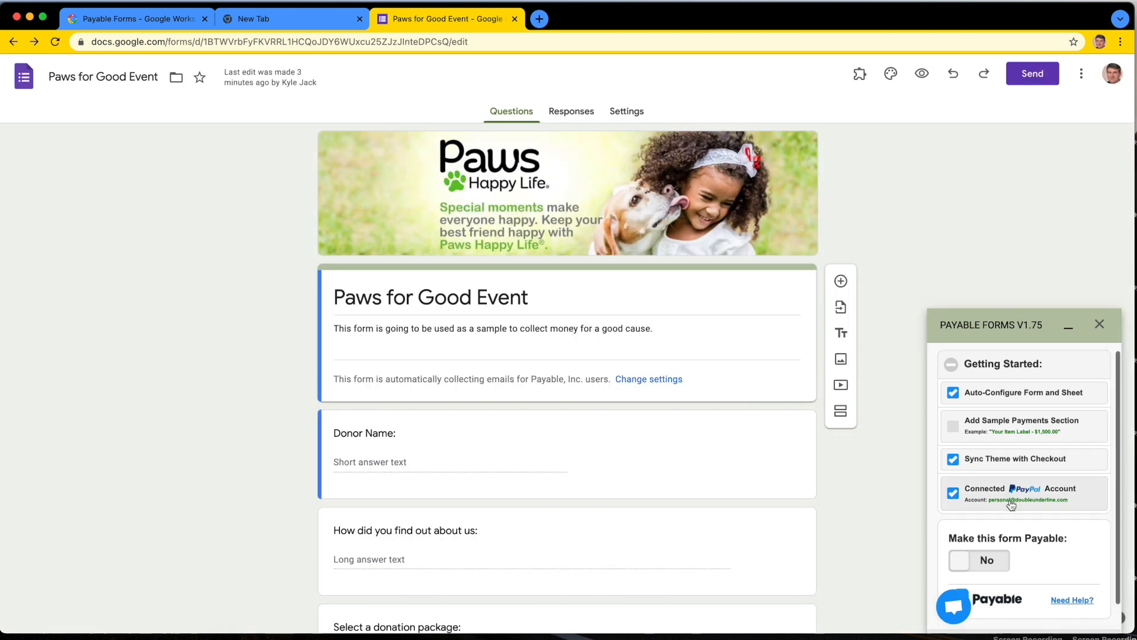
left_click(1001, 357)
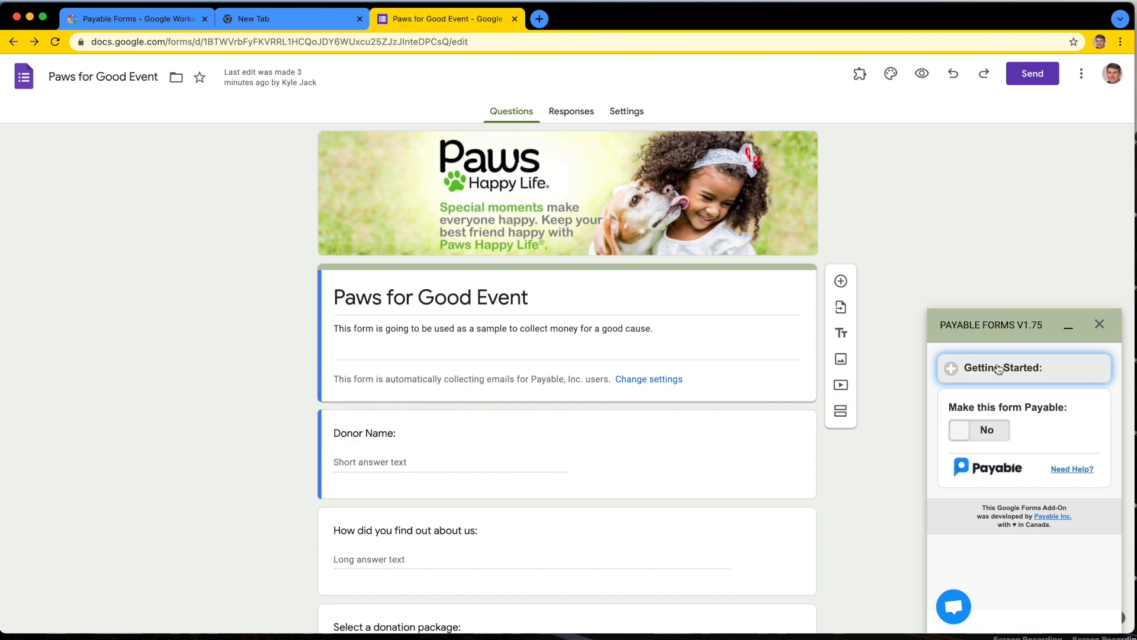
left_click(982, 435)
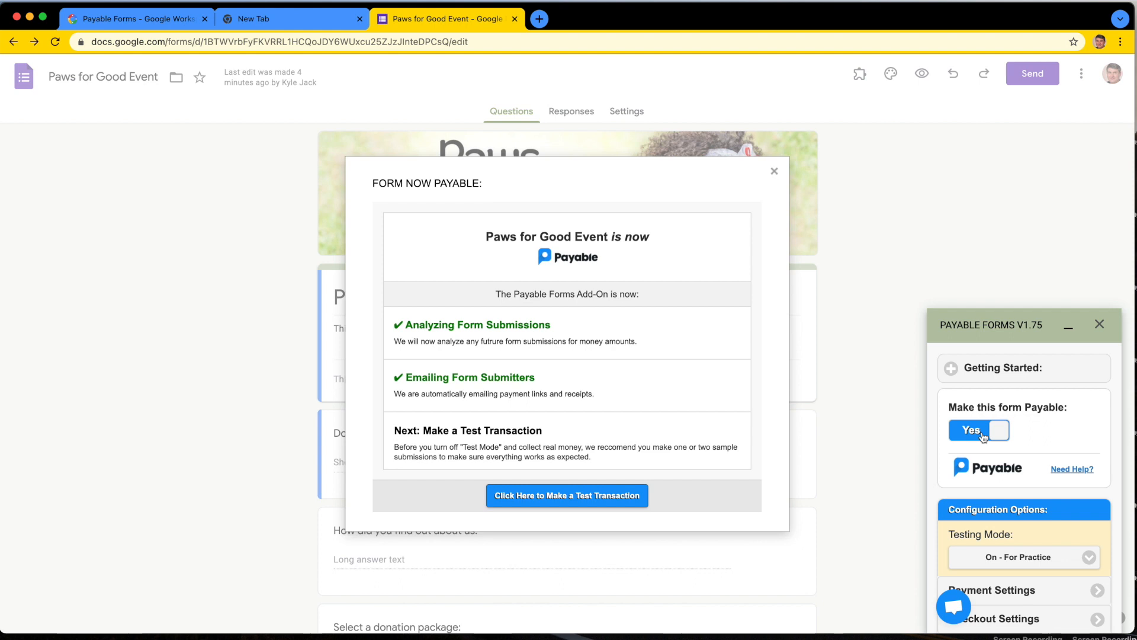
left_click(773, 173)
Step: Review the testing mode choices in the configuration options and keep "On - For Practice" selected
scroll(1028, 474, "down", 2)
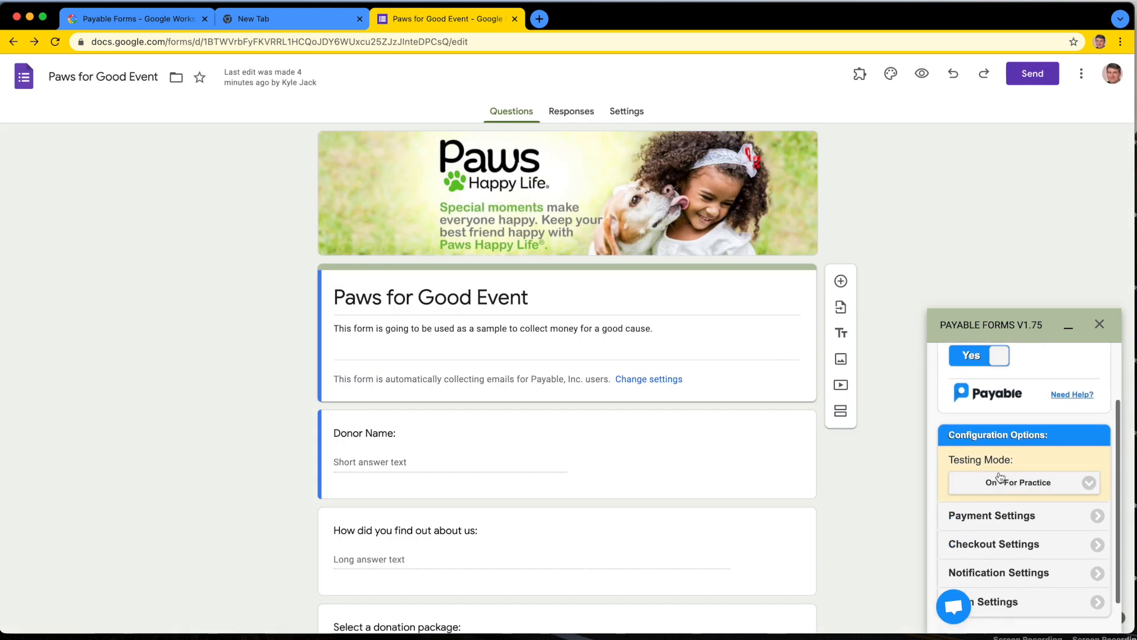
scroll(1037, 462, "down", 1)
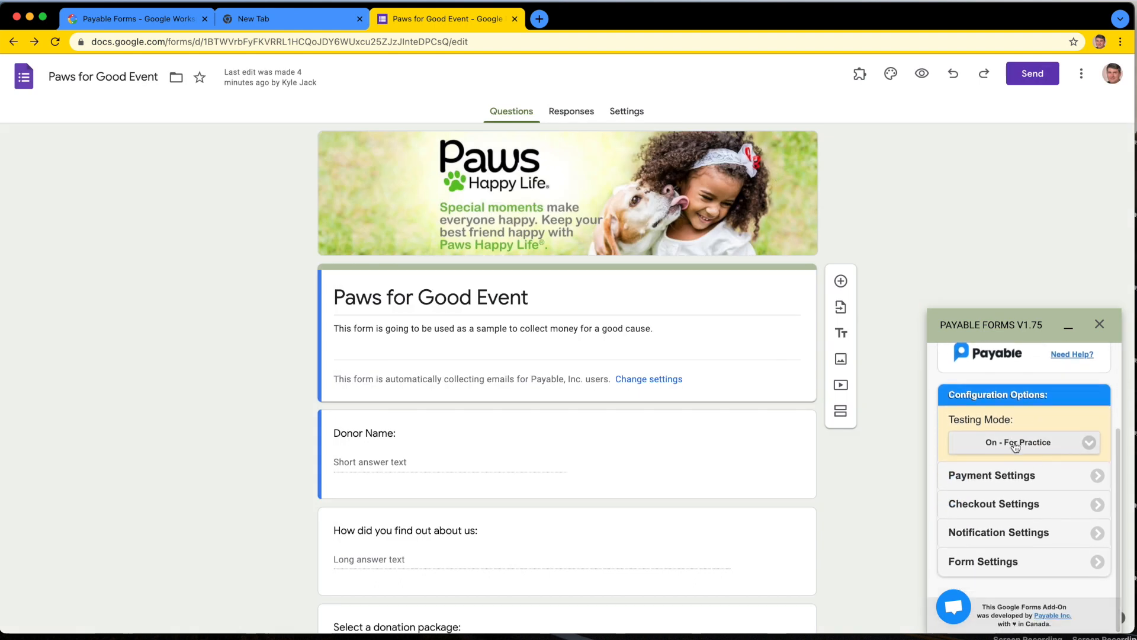
left_click(1036, 444)
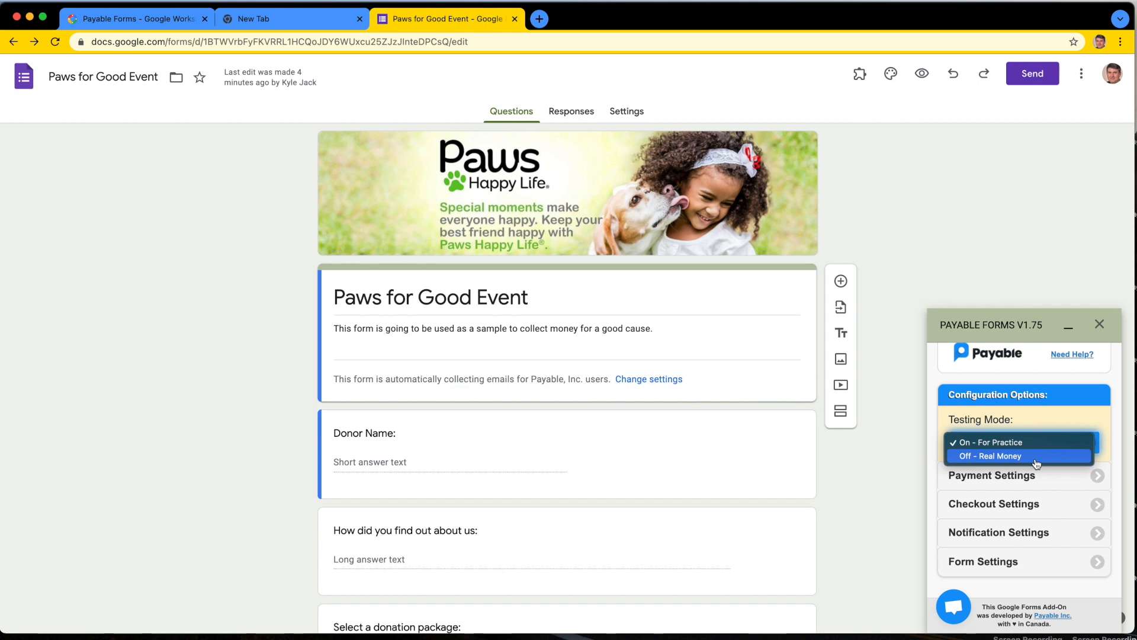
left_click(1040, 442)
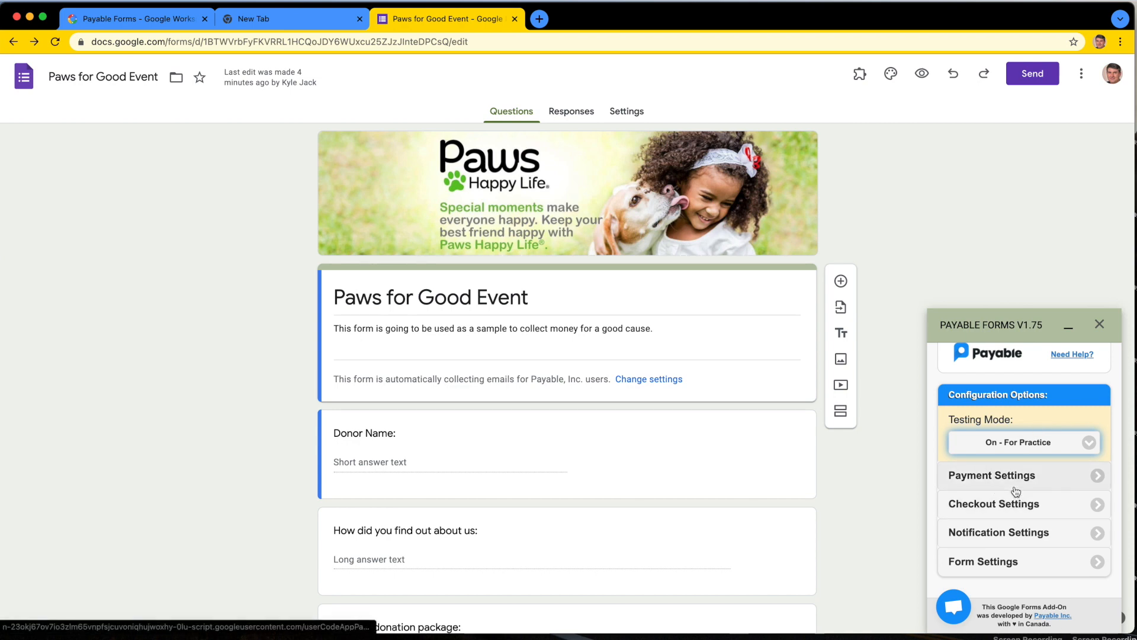
Step: In the checkout settings, set the payment type category to Donation
left_click(1021, 505)
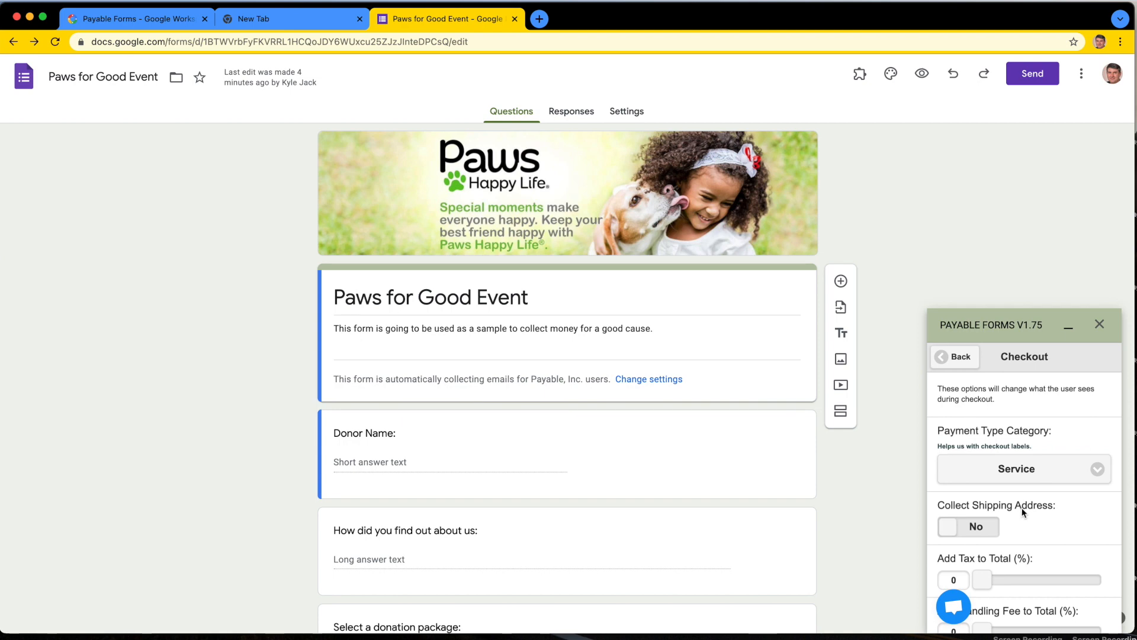
left_click(1028, 469)
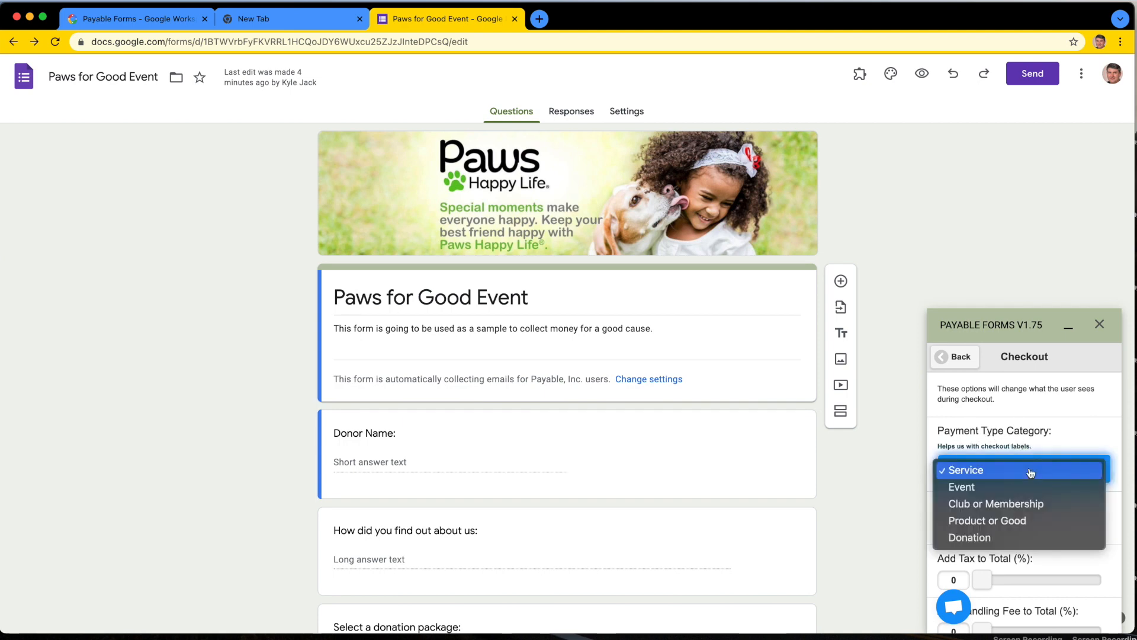
left_click(1024, 541)
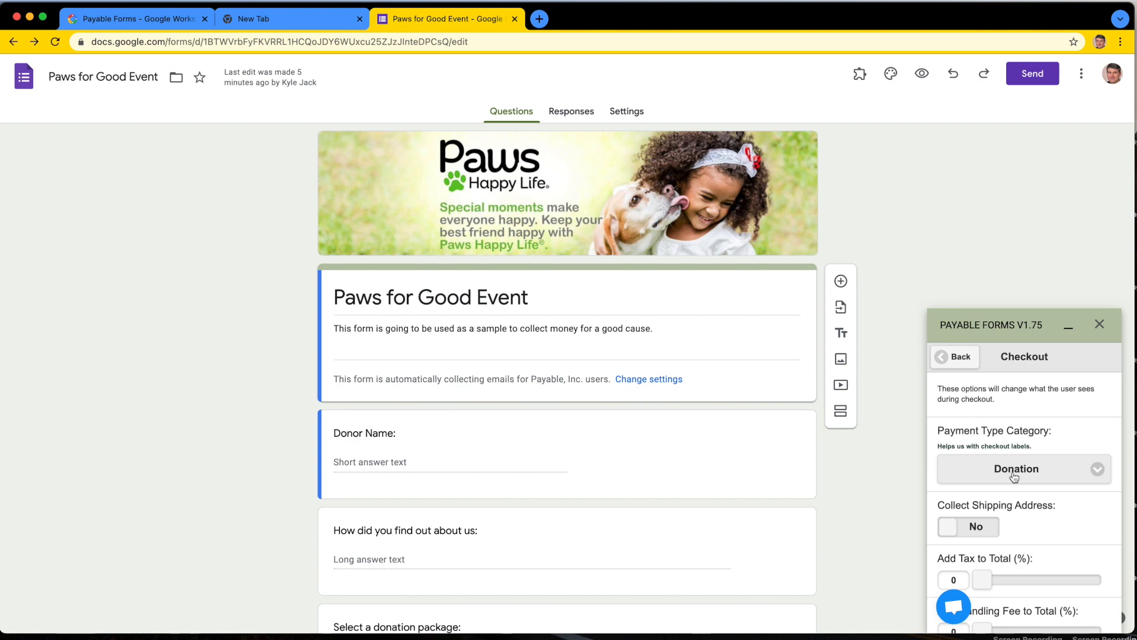
Step: Set the handling fee added to the checkout total to 4%
scroll(1041, 523, "down", 2)
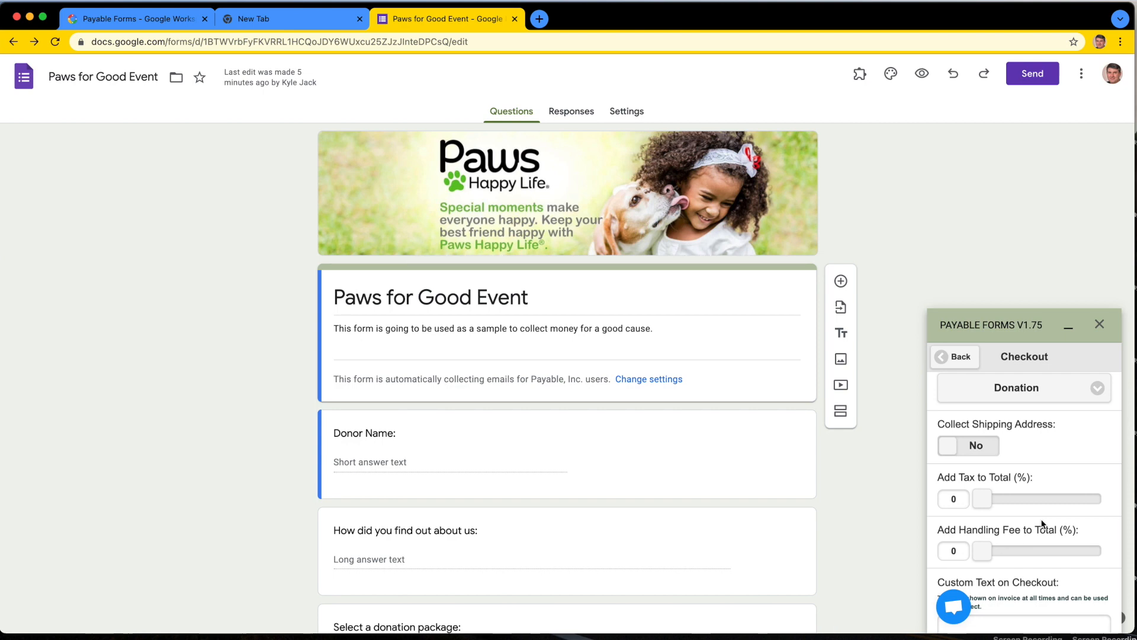
scroll(1042, 524, "down", 1)
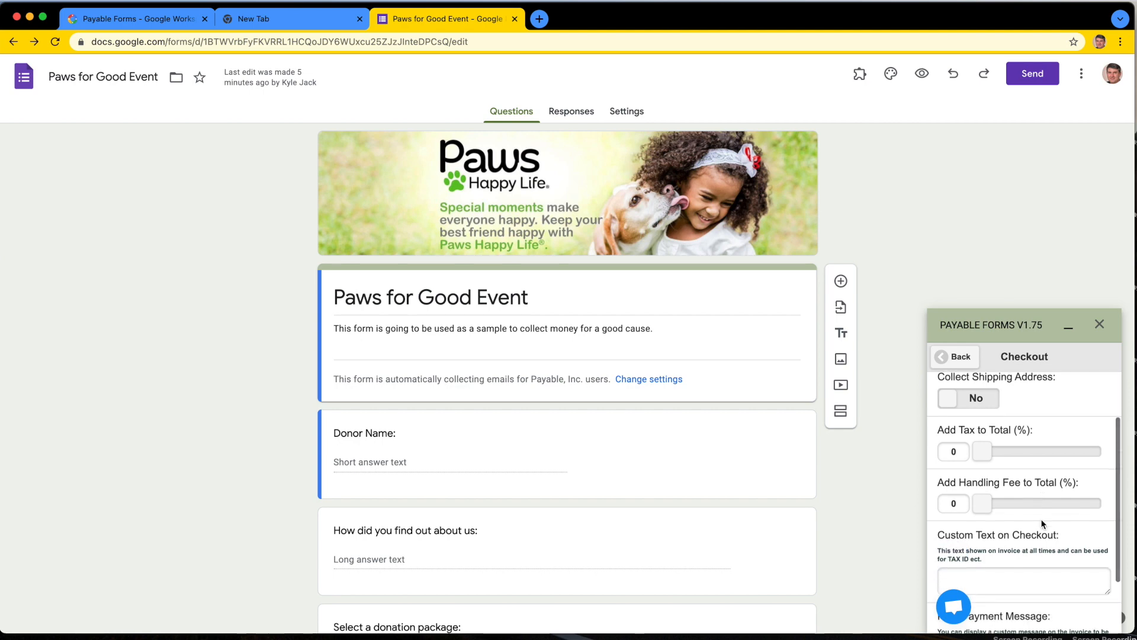
left_click_drag(990, 505, 1007, 504)
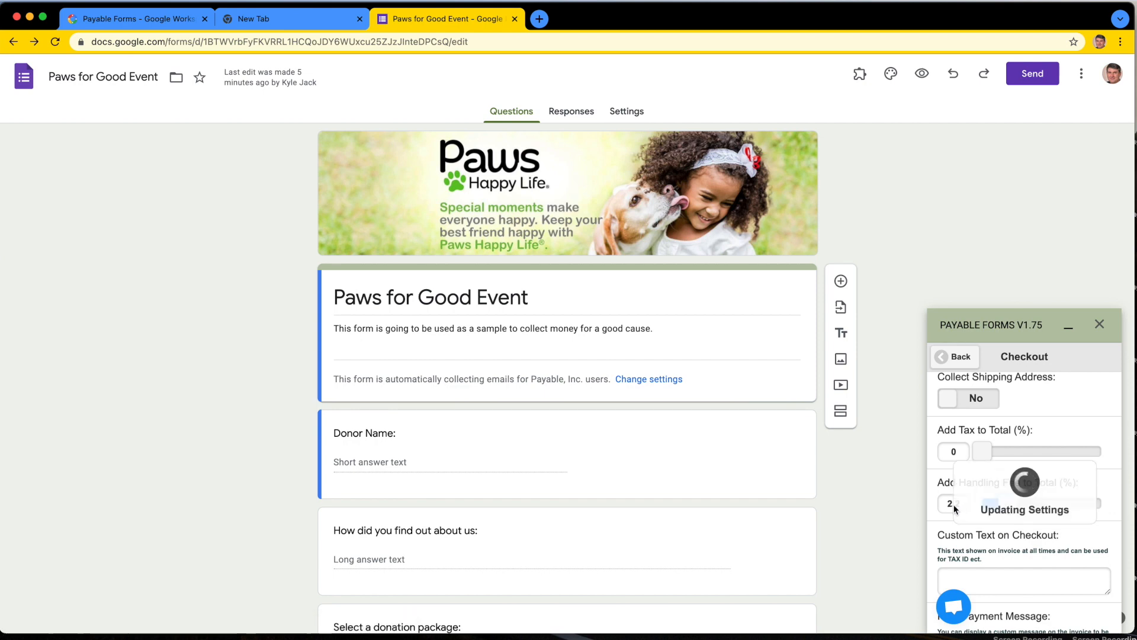
double_click(953, 504)
type("4")
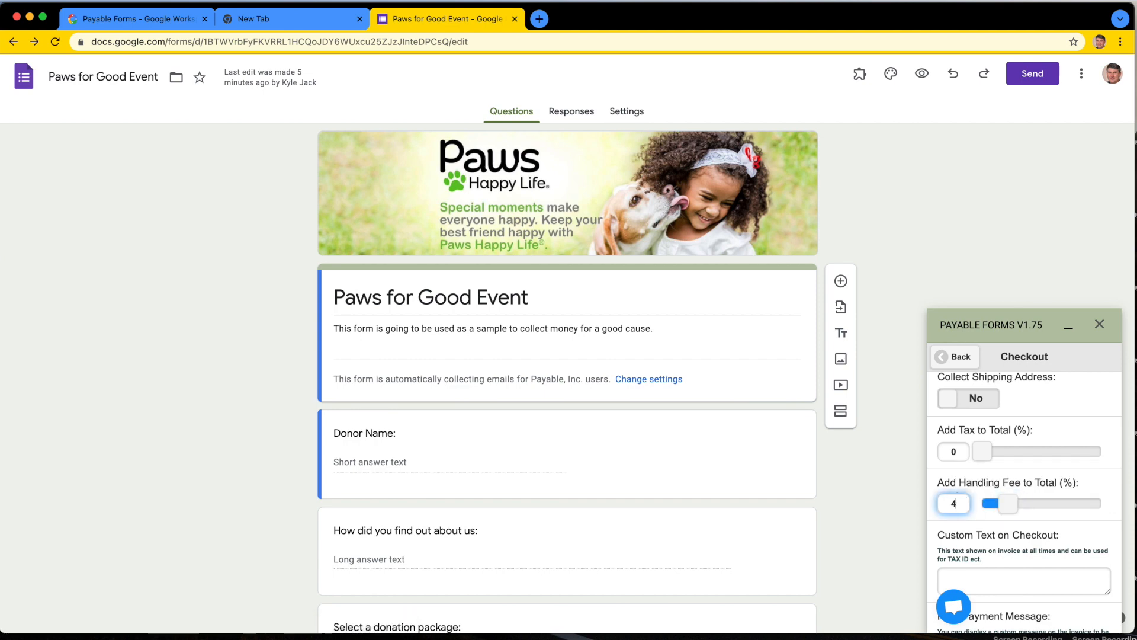
left_click(990, 517)
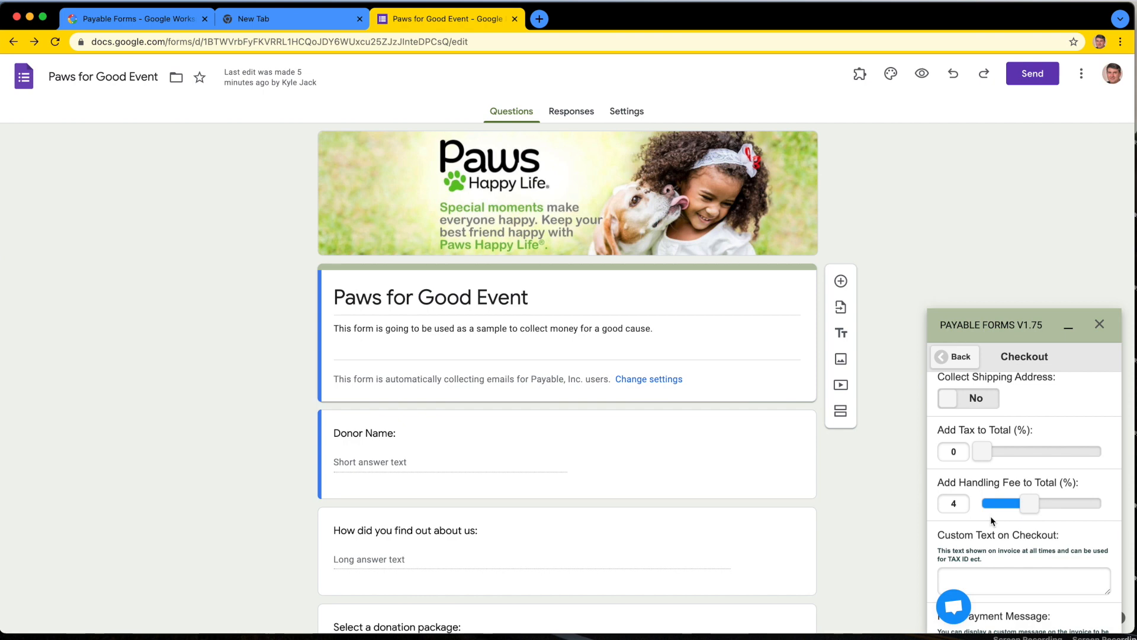
Step: Set the custom checkout text to "Registered Charity ABC 123", leave the post-payment message empty, and return to the configuration options
scroll(991, 516, "down", 2)
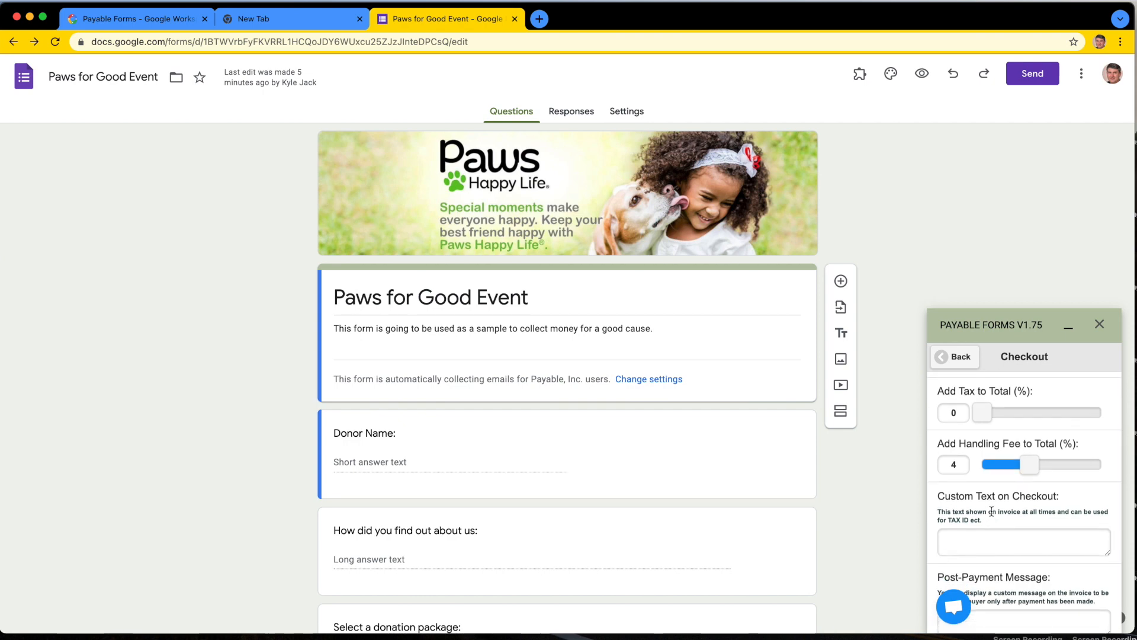
scroll(990, 510, "down", 2)
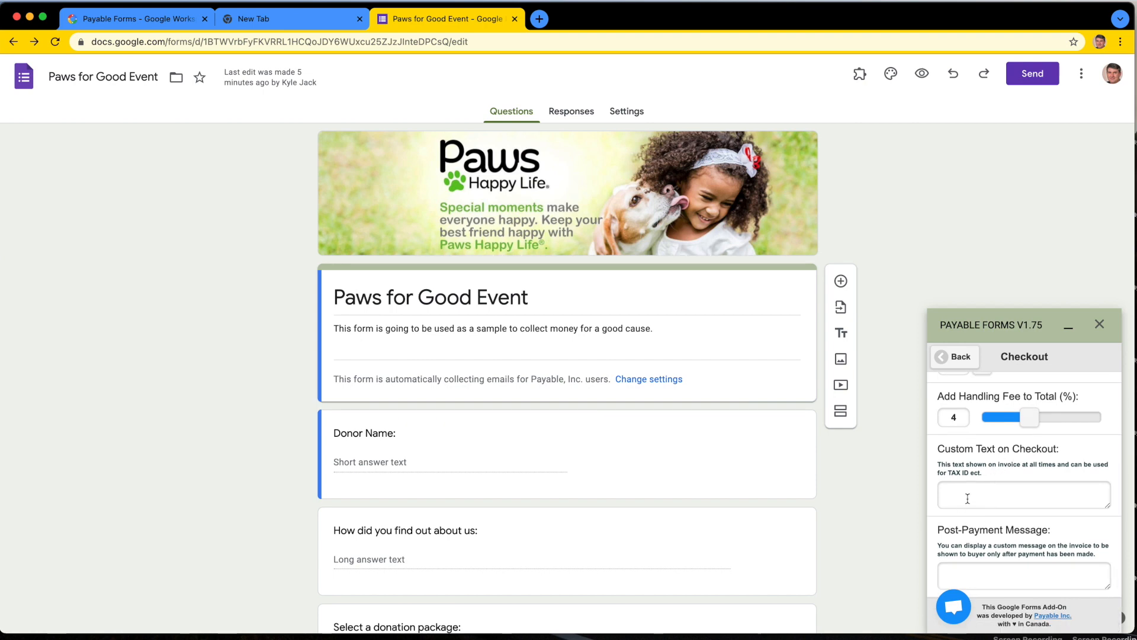
left_click(967, 498)
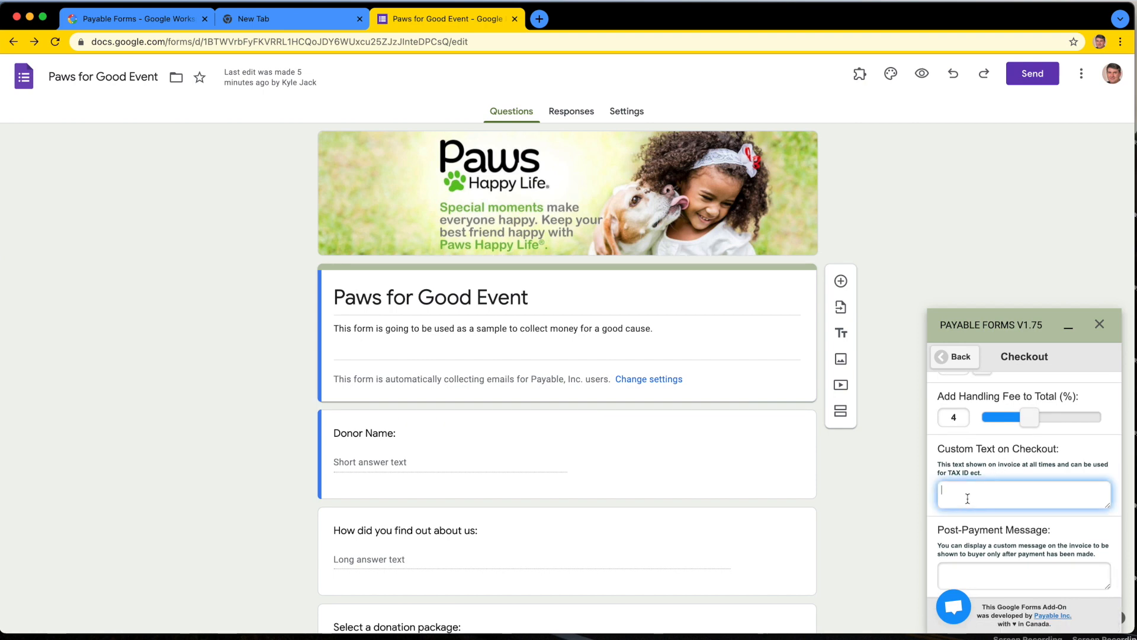
type("Reg")
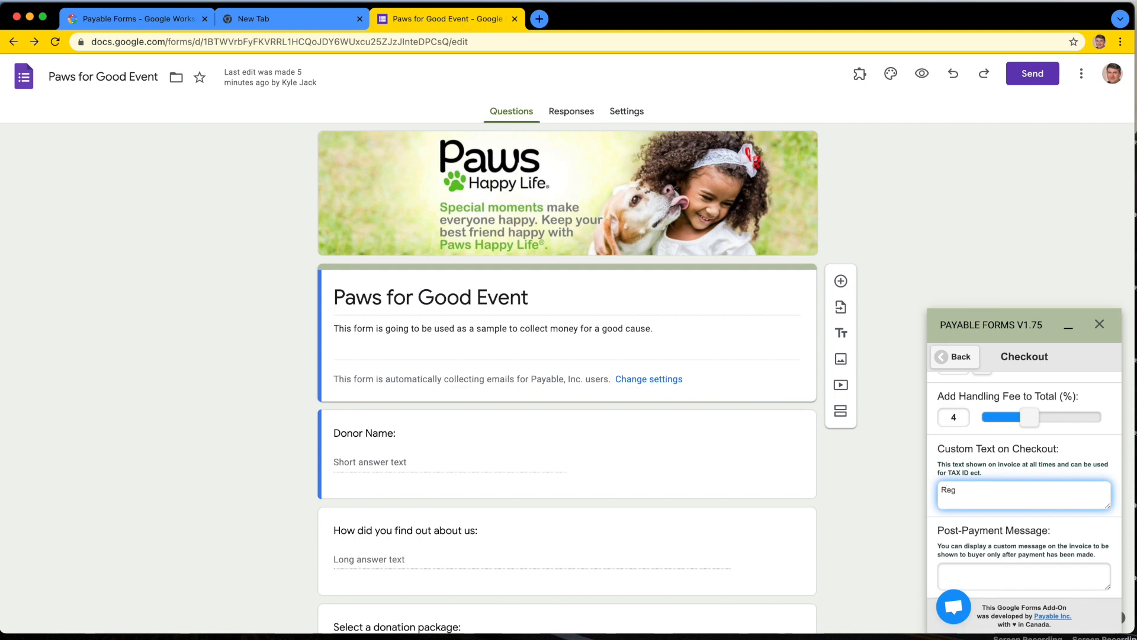
type("istreded Charity ABC 123")
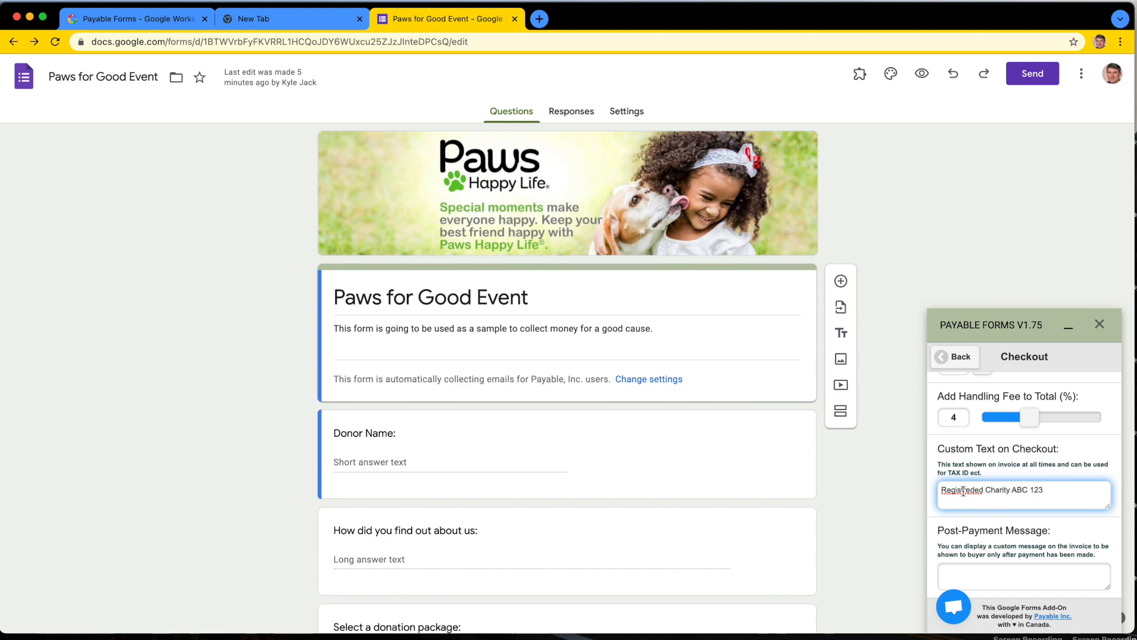
right_click(963, 490)
left_click(1000, 425)
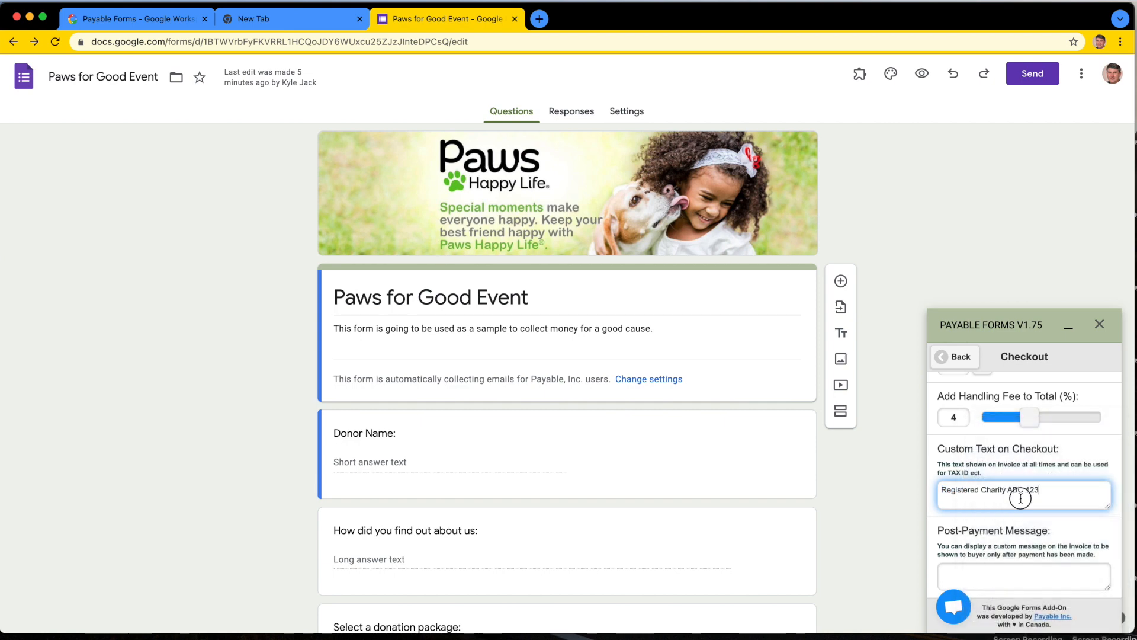
left_click(1019, 576)
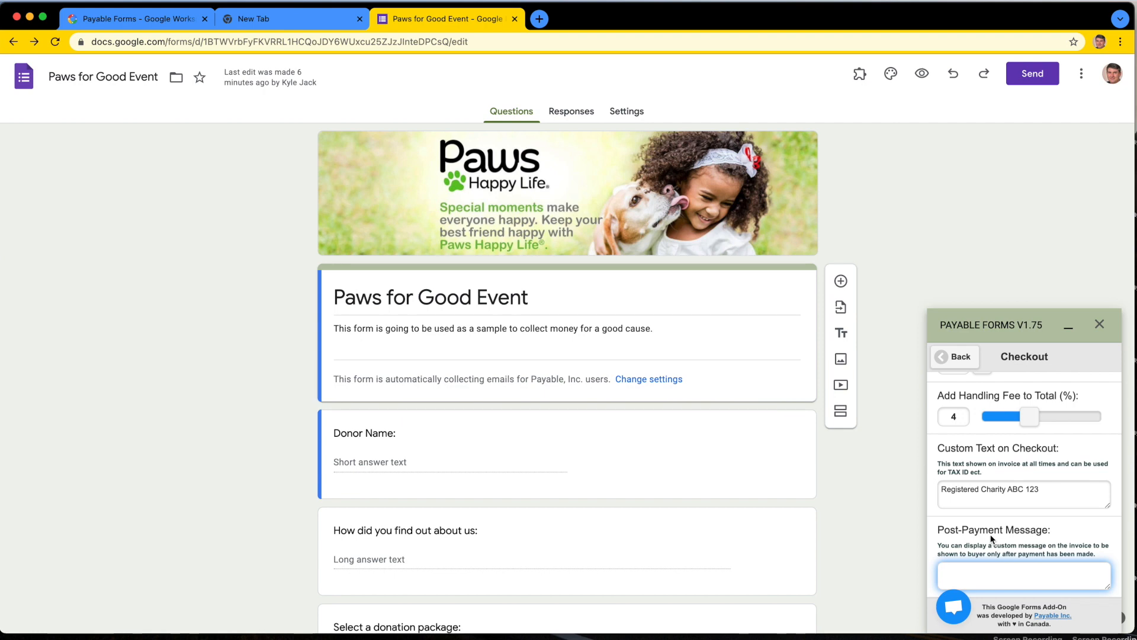
scroll(992, 538, "up", 5)
left_click(954, 356)
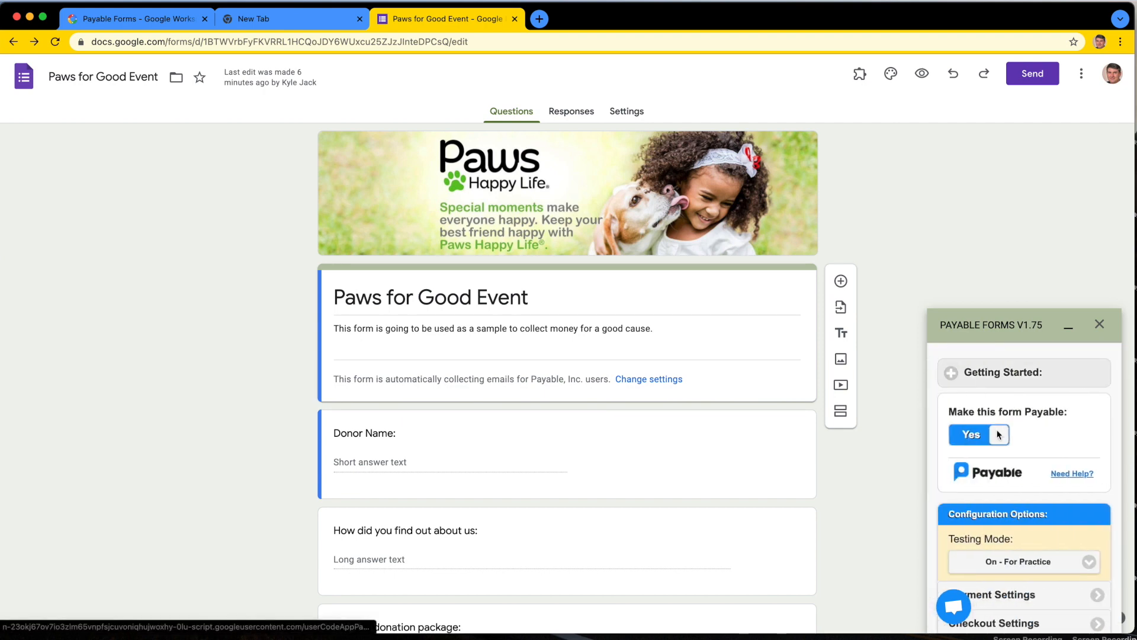
Step: Review the notification settings, including the admin email option and order email body, and return to the configuration options
scroll(1016, 472, "down", 3)
left_click(1023, 530)
scroll(1022, 480, "down", 3)
scroll(1054, 506, "down", 3)
scroll(1054, 507, "up", 5)
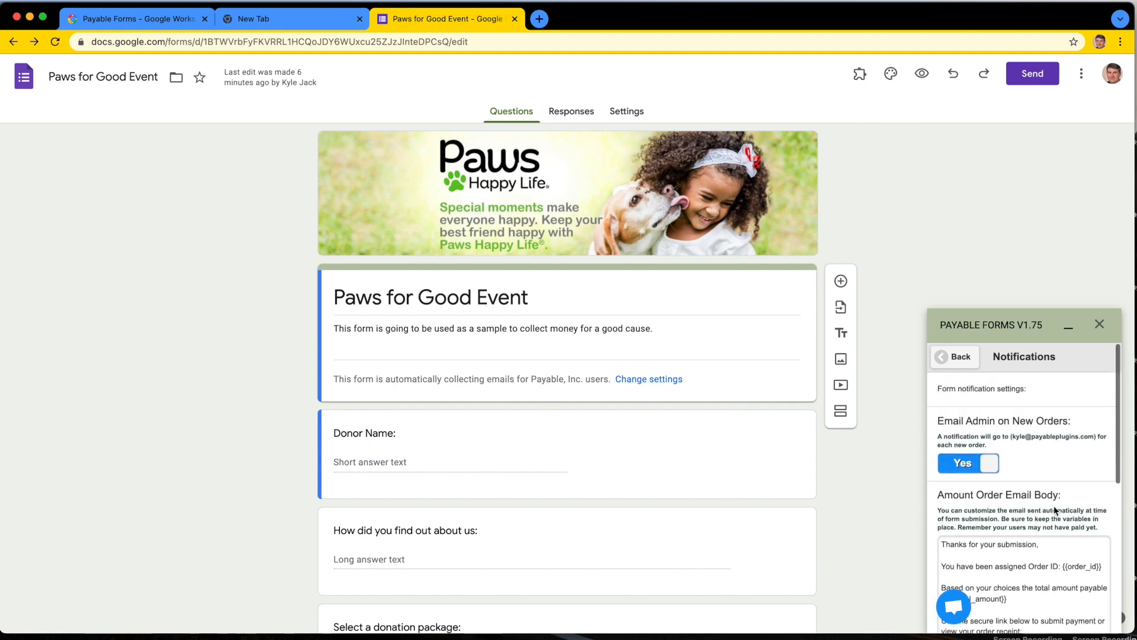
left_click(960, 357)
scroll(983, 476, "down", 2)
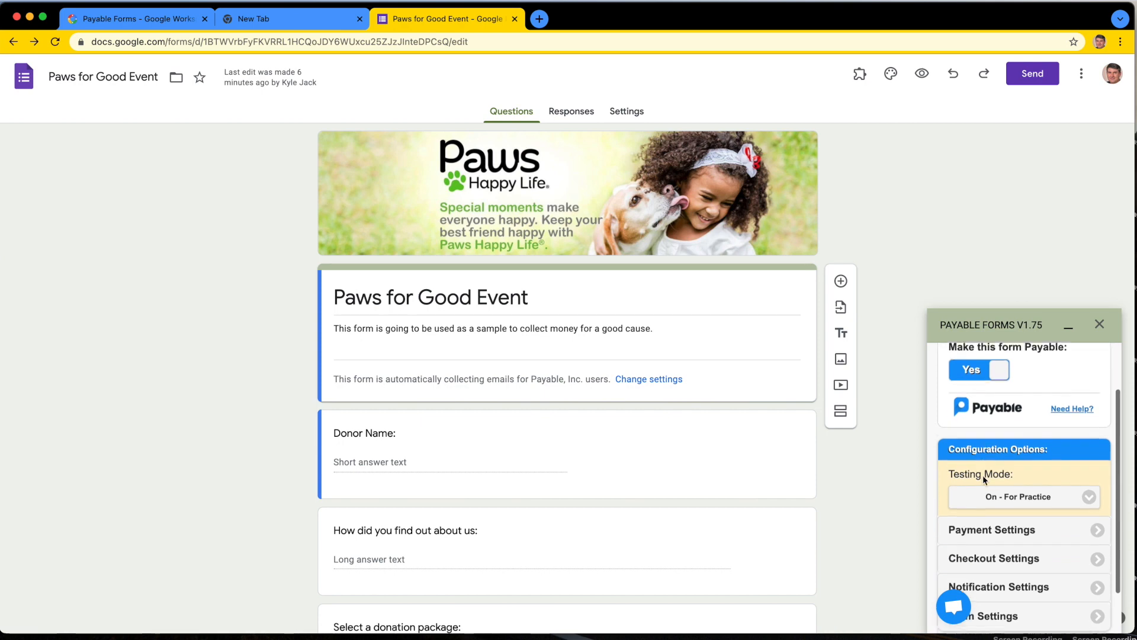
scroll(984, 480, "down", 1)
scroll(984, 479, "up", 3)
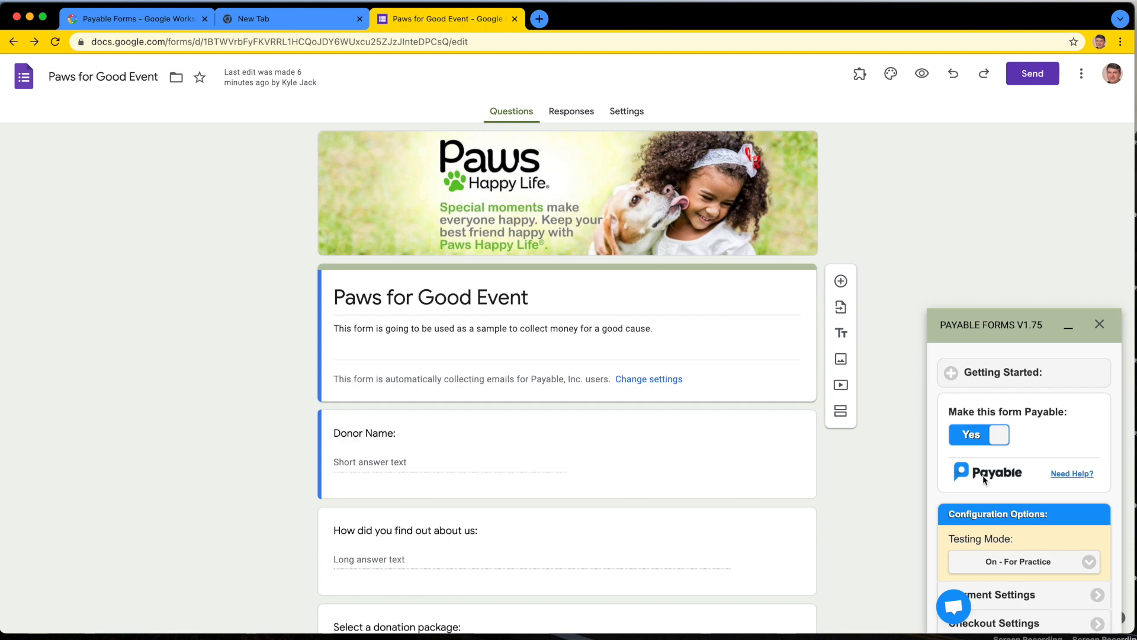
Step: Get the form's shortened share link and open the live form with it in a new browser tab
left_click(1032, 81)
left_click(516, 171)
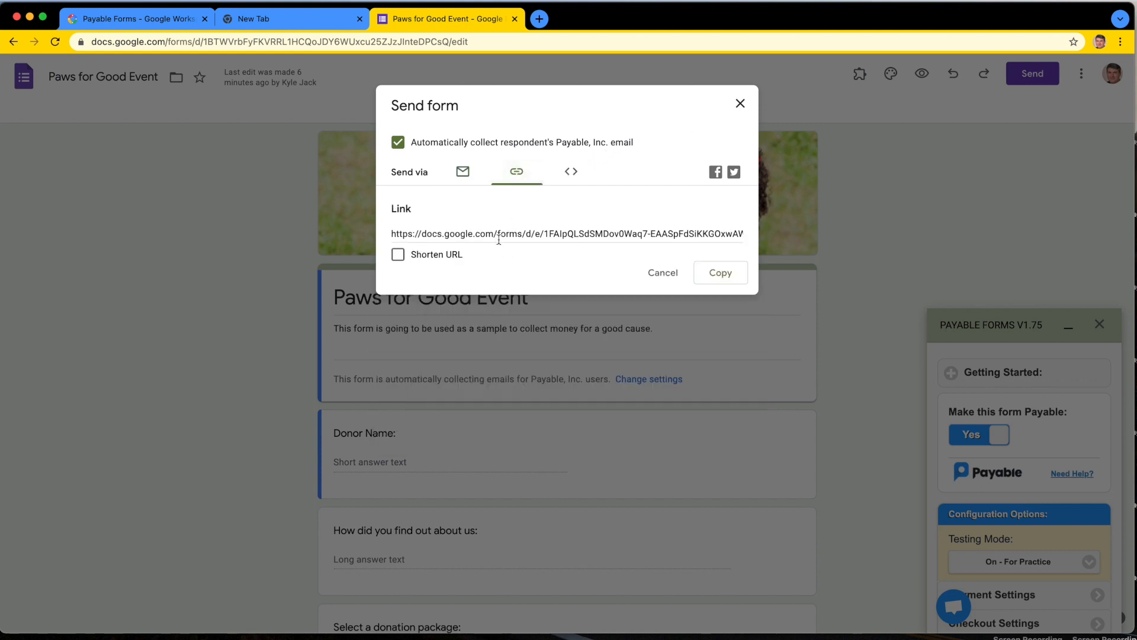
left_click(399, 254)
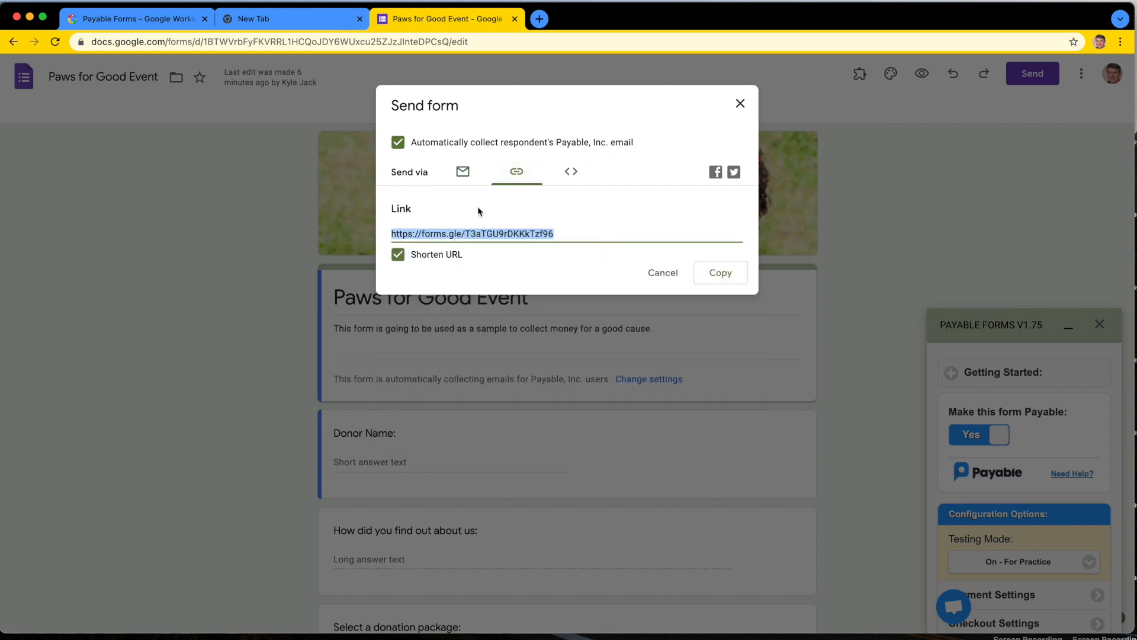
left_click(539, 18)
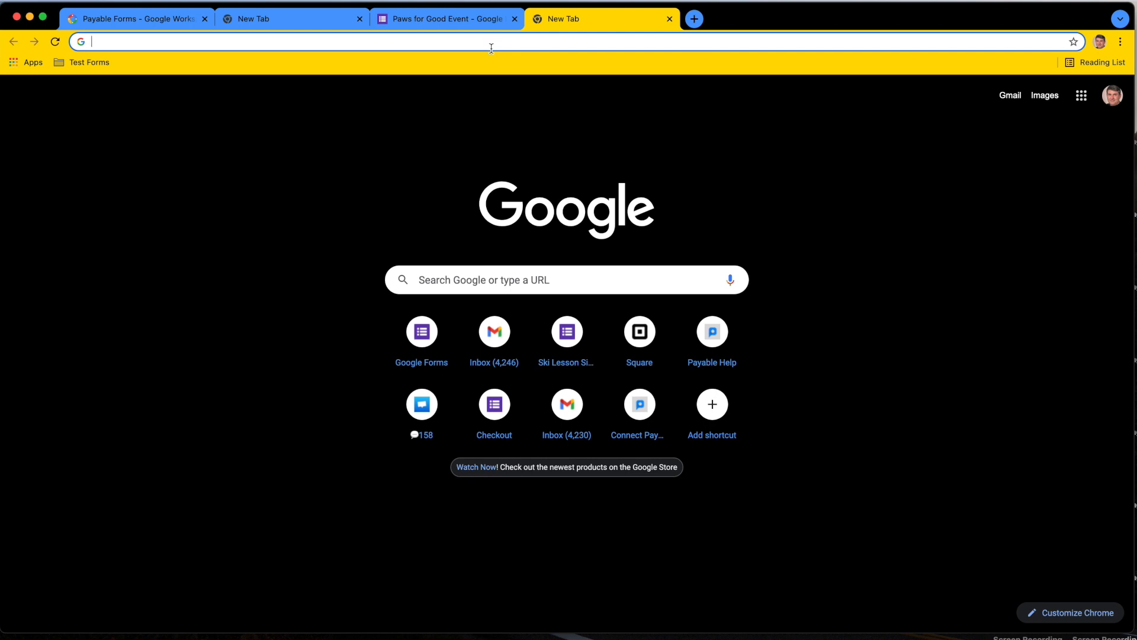
left_click(491, 48)
key("Return")
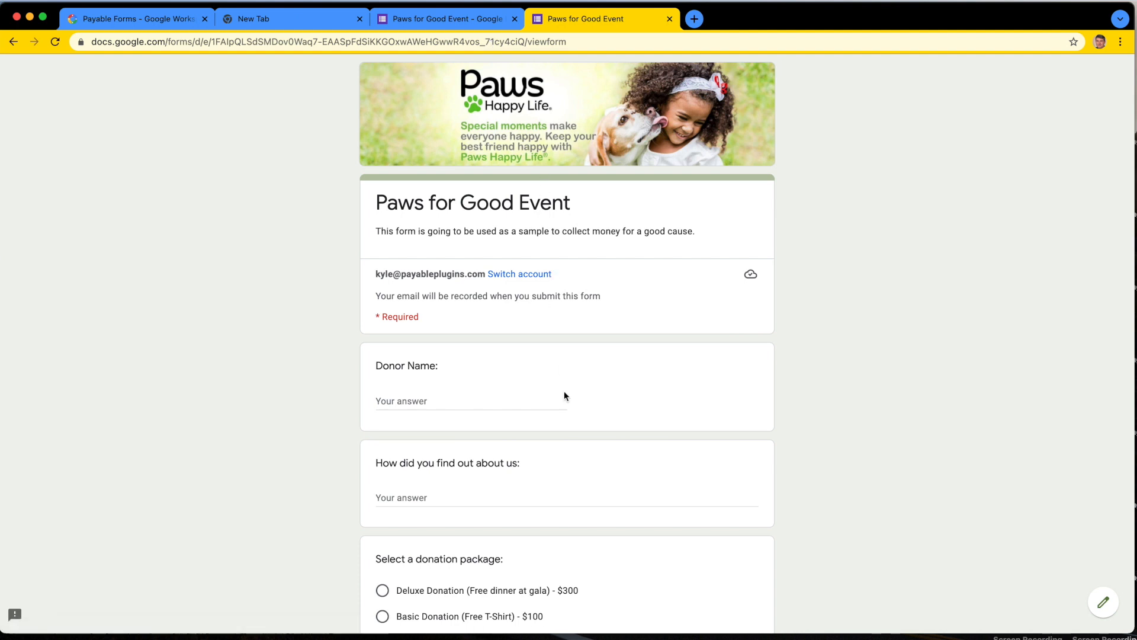
Step: Enter the donor's name and answer "High School" for how they found out about the organization
scroll(564, 393, "down", 2)
left_click(422, 341)
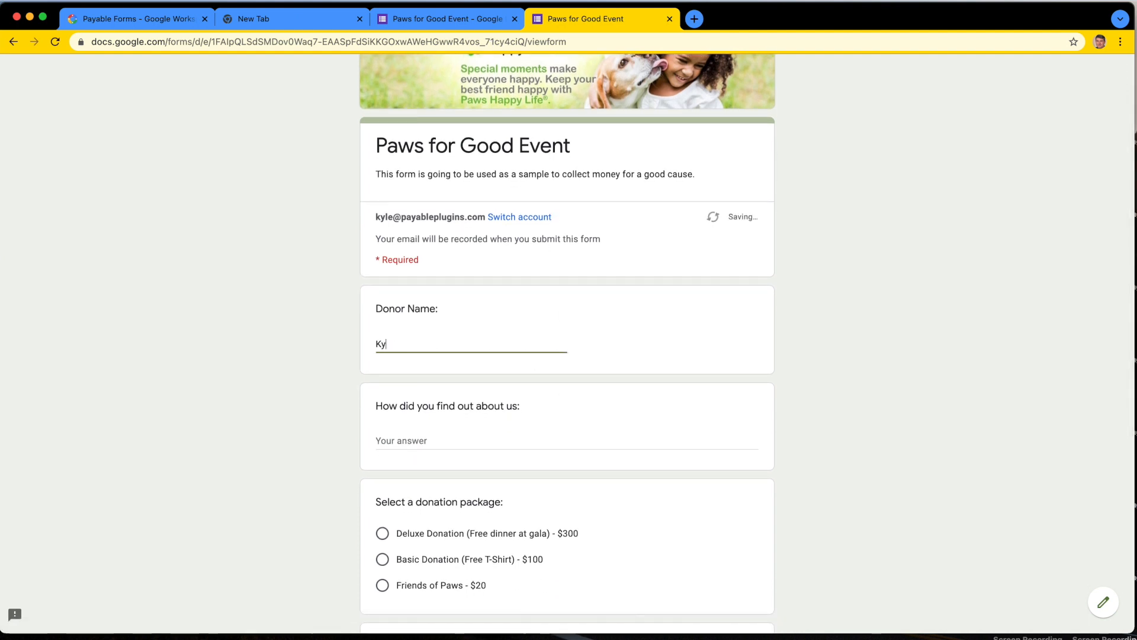
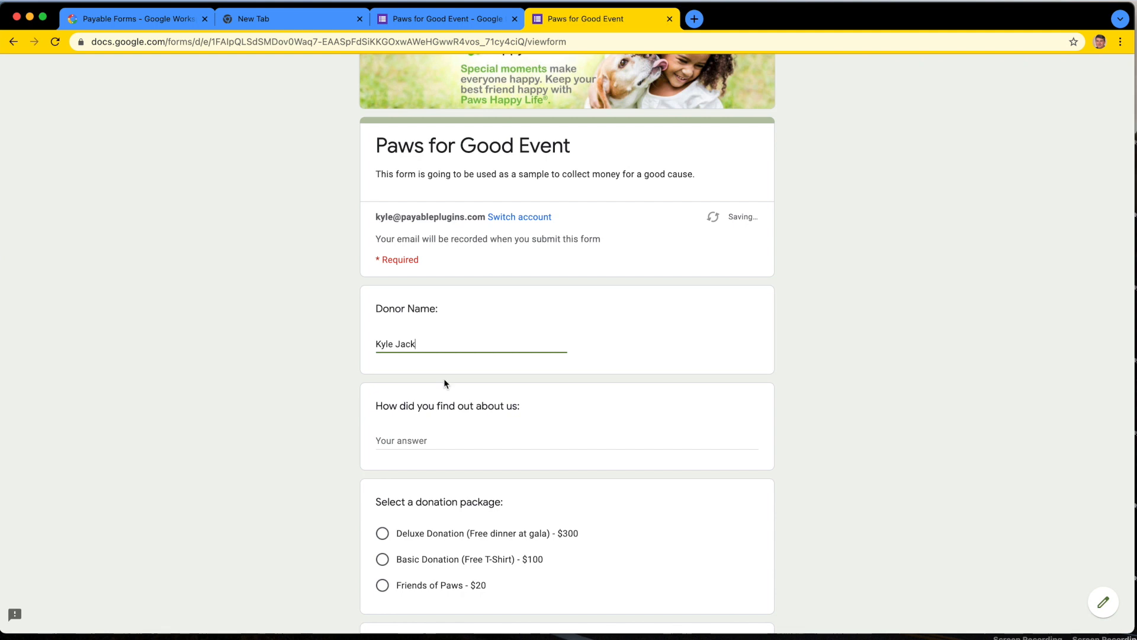
scroll(450, 395, "down", 3)
left_click(409, 344)
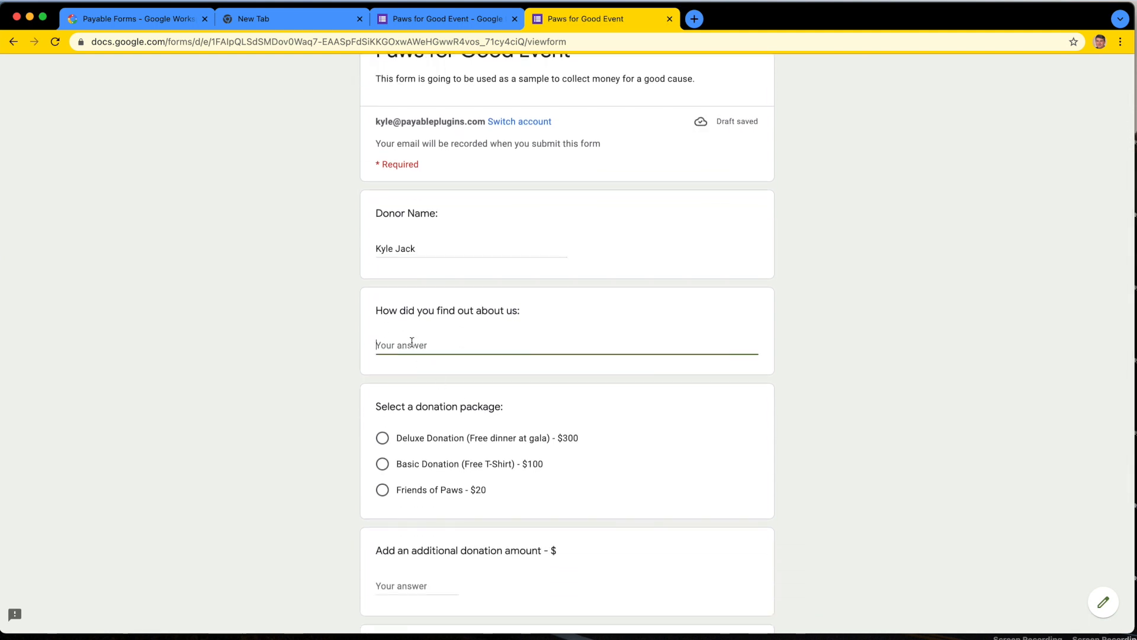
type("High School")
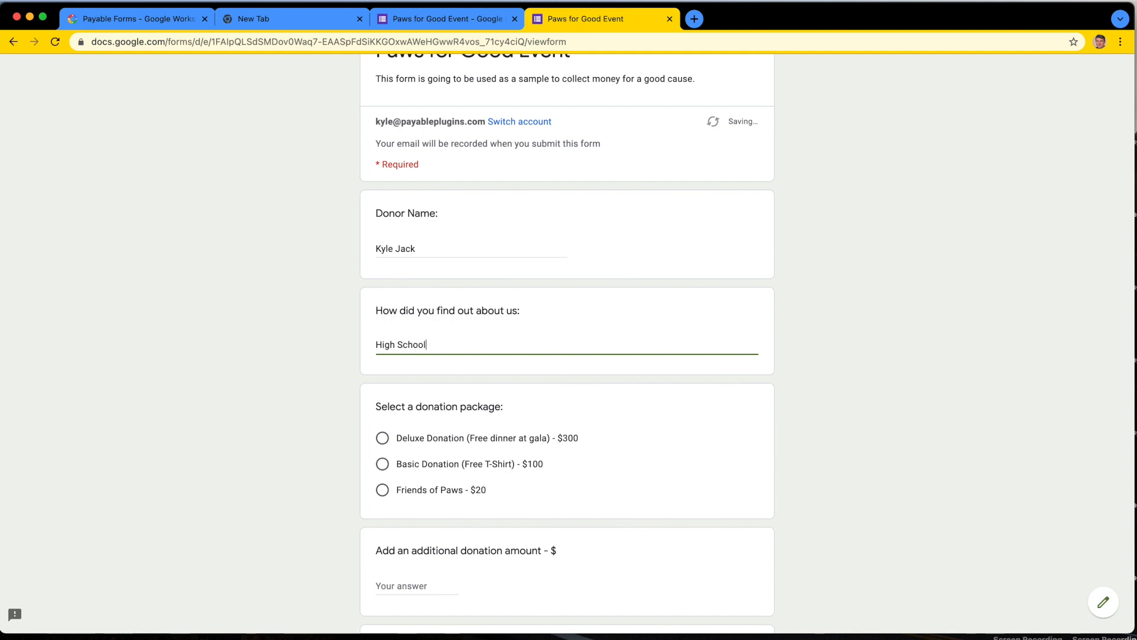
Step: Choose the "Basic Donation (Free T-Shirt) - $100" donation package
scroll(478, 403, "down", 2)
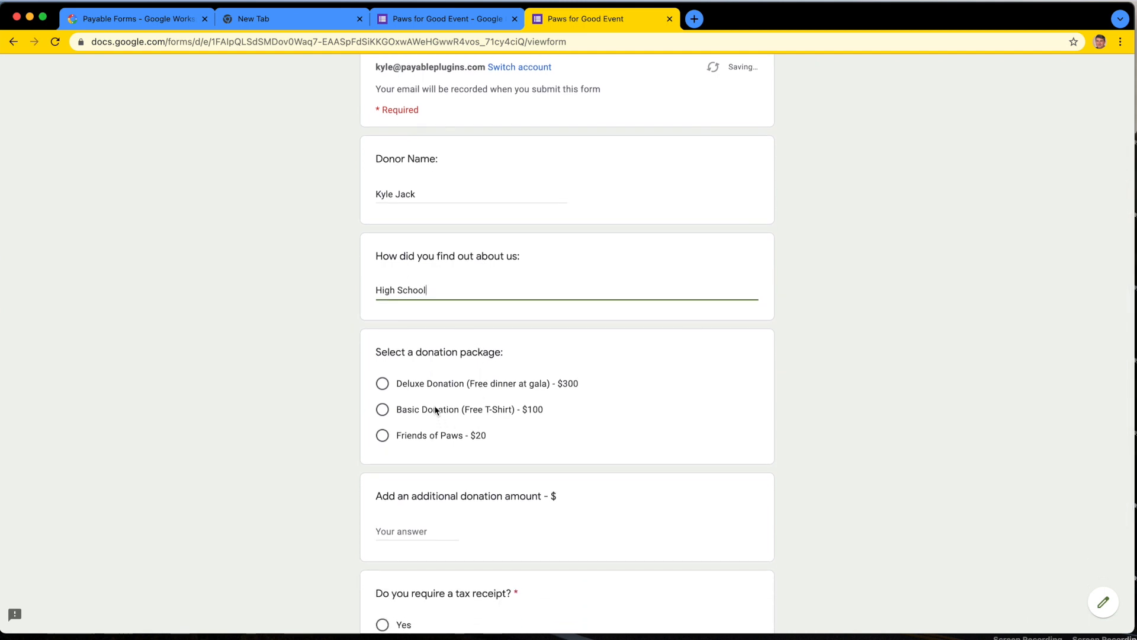
left_click(434, 410)
scroll(550, 441, "down", 3)
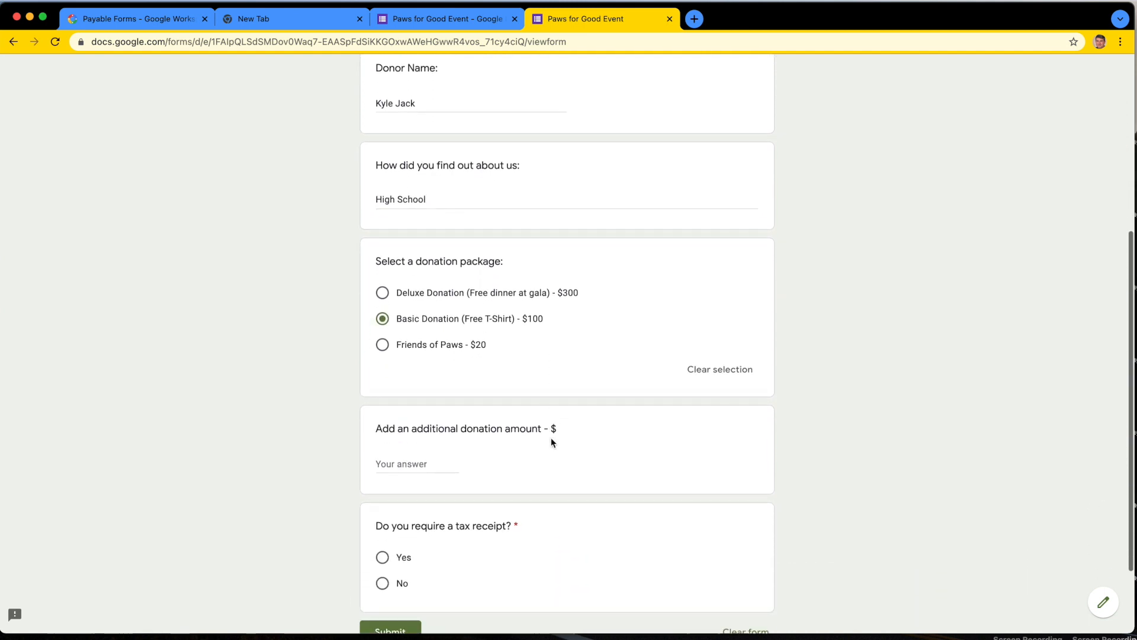
Step: Test the additional donation amount's validation by entering the non-numeric answer "hamburger"
scroll(550, 441, "down", 3)
left_click(404, 380)
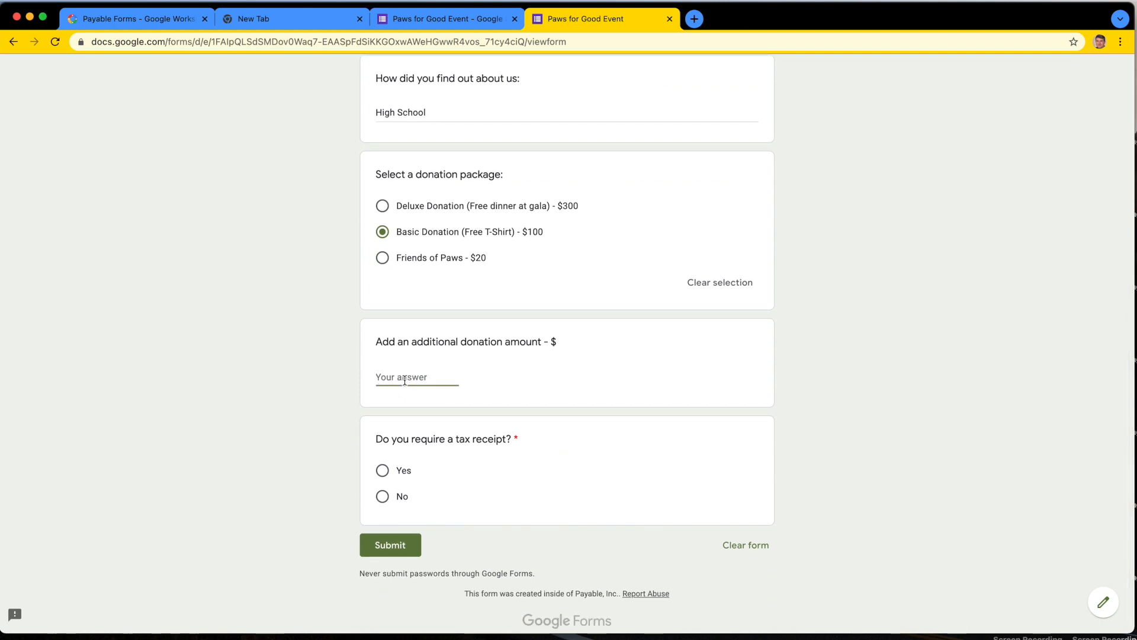
type("hamburger")
left_click(749, 437)
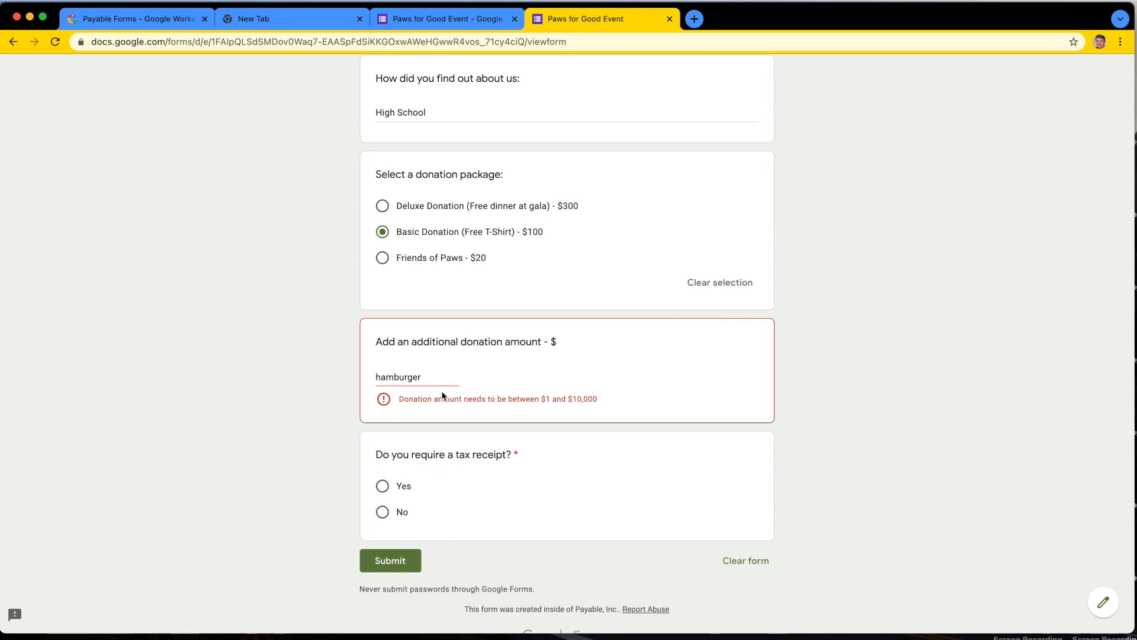
Step: Test the additional donation amount with 0.50 and replace it with 10
double_click(417, 376)
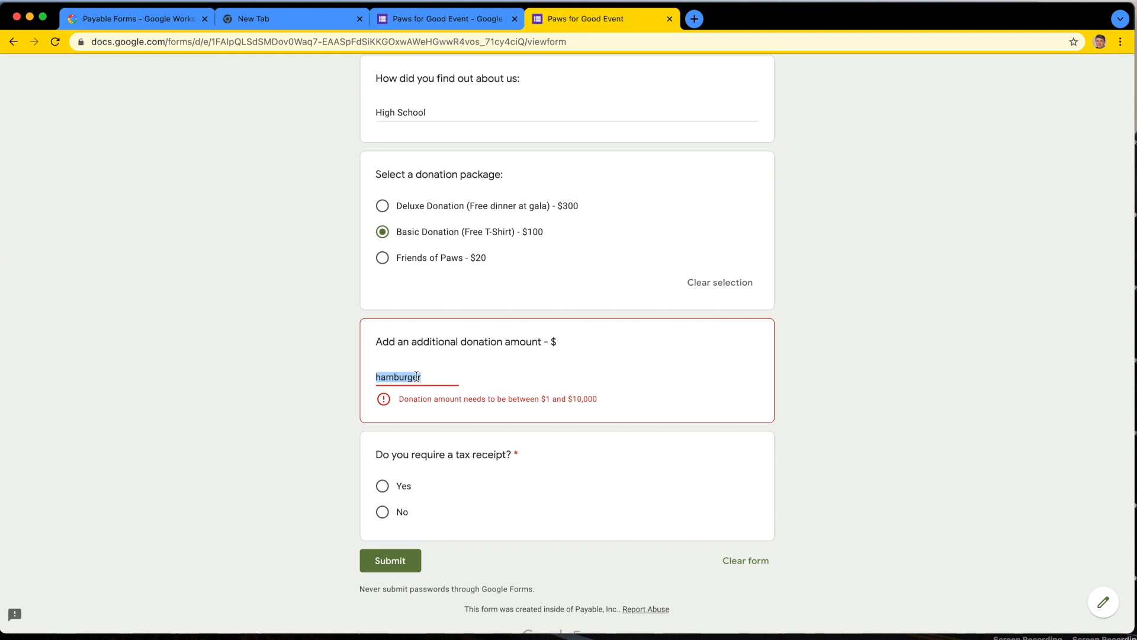
type("1")
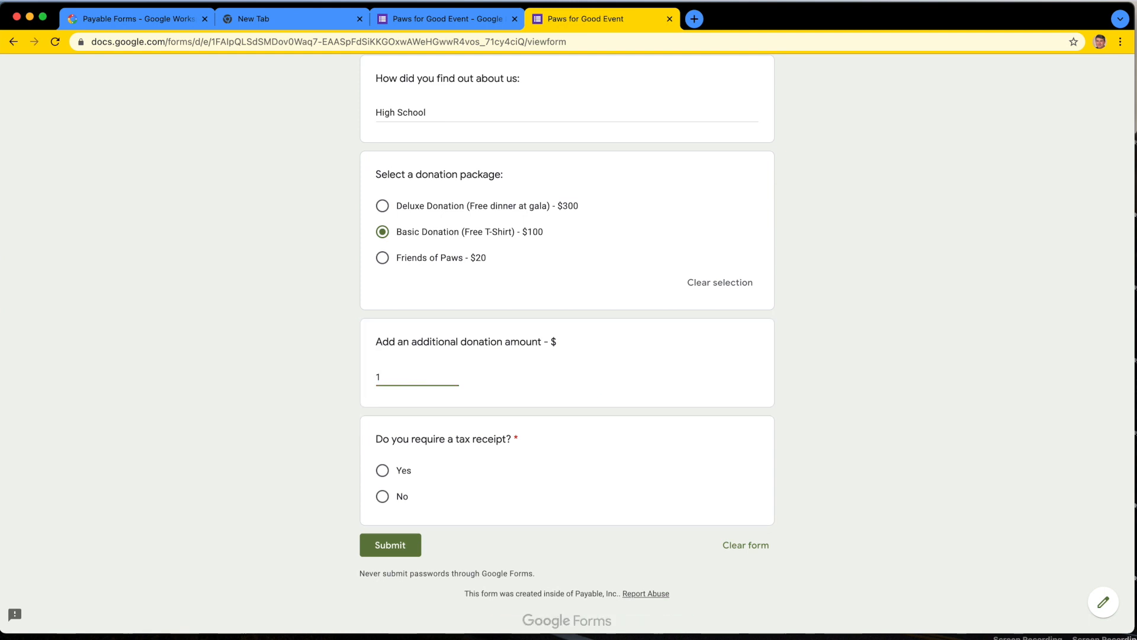
type(".50")
left_click(713, 414)
double_click(426, 373)
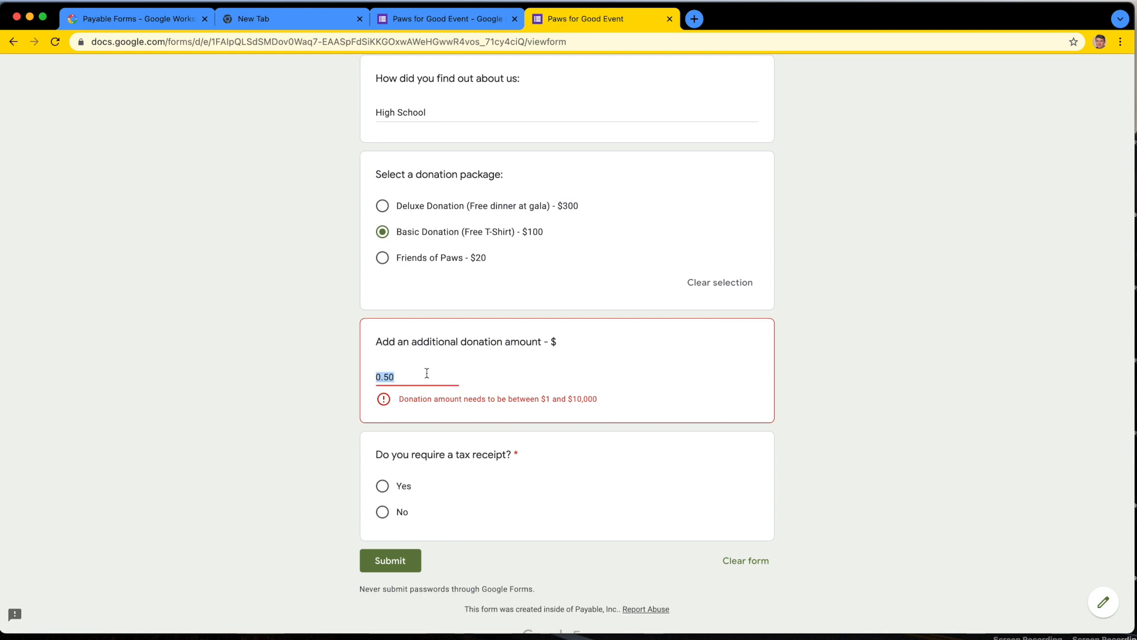
type("10")
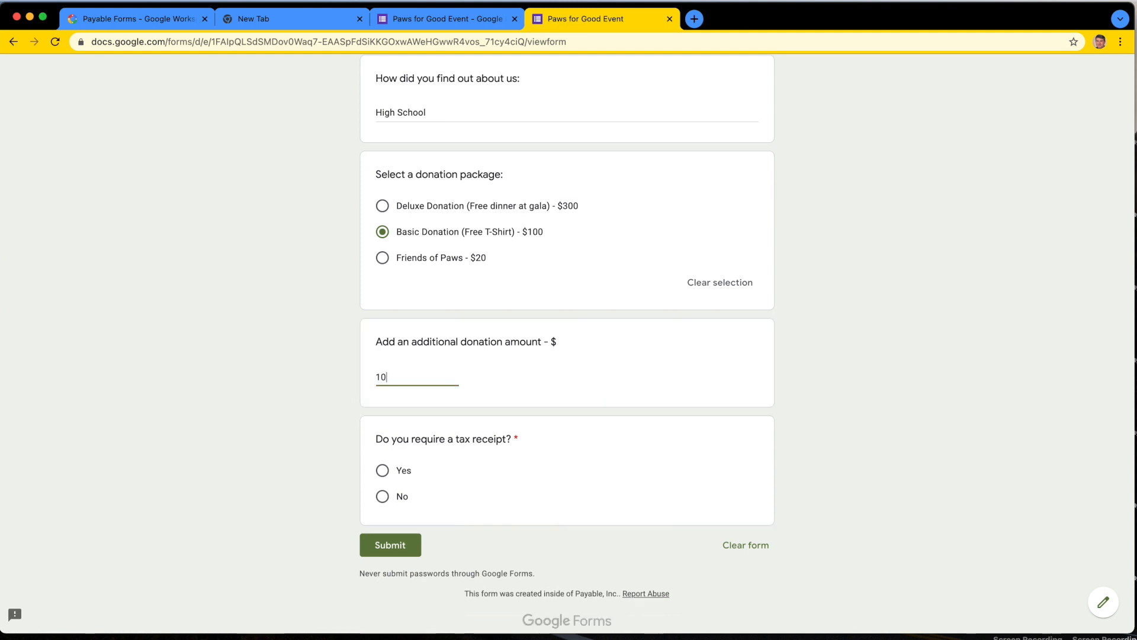
Step: Submit the form with "No" for the tax receipt question and open the checkout link from the confirmation page
left_click(645, 408)
scroll(541, 340, "up", 7)
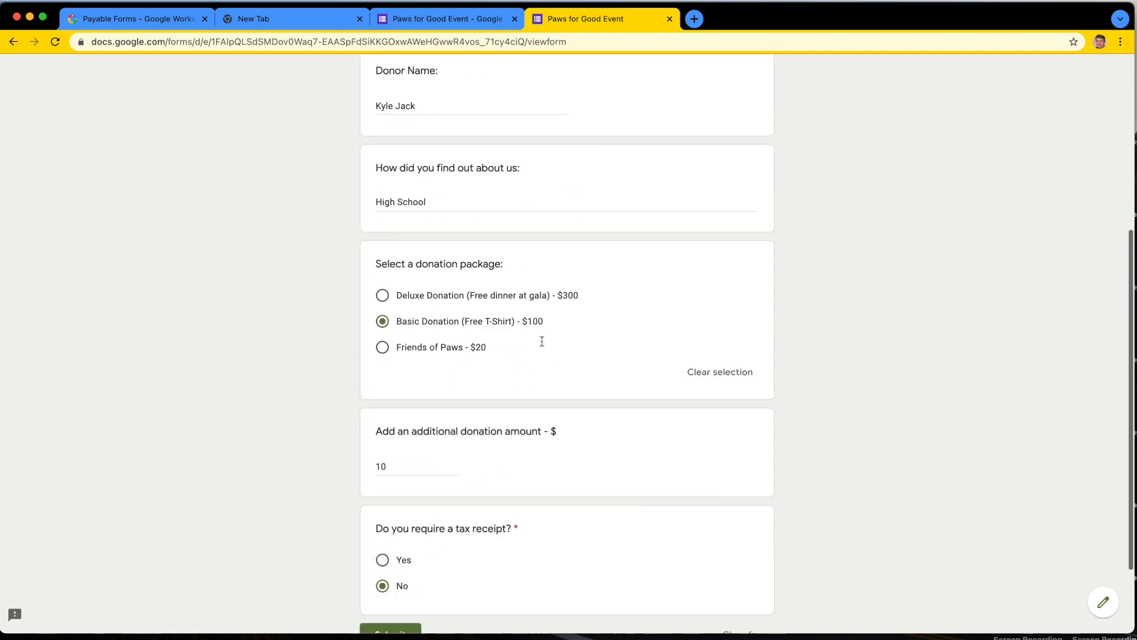
scroll(542, 344, "down", 7)
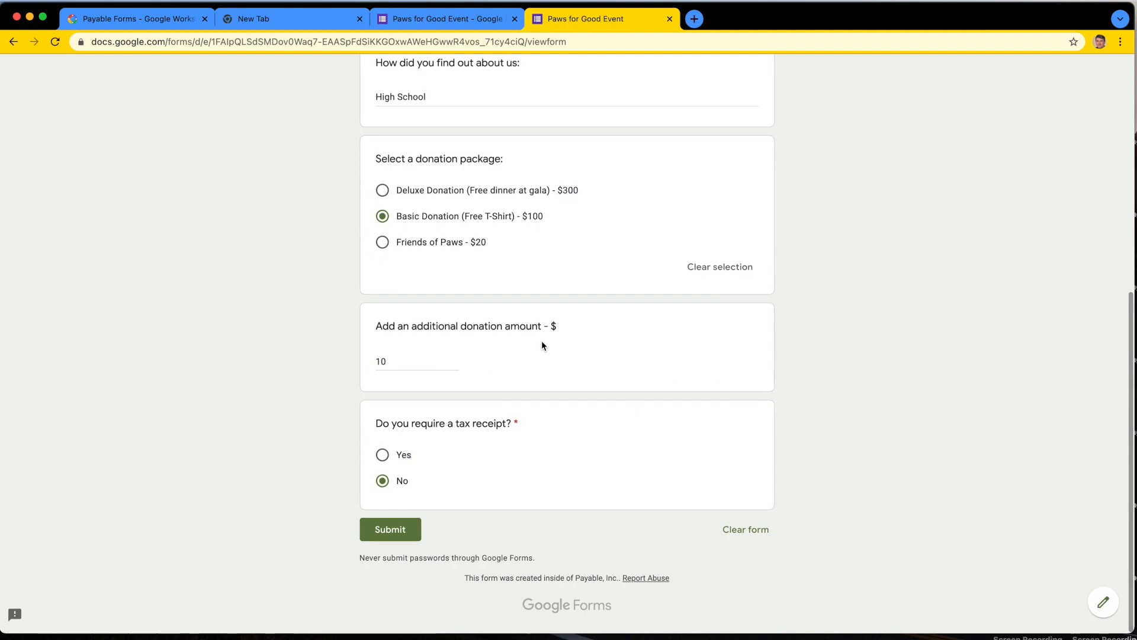
scroll(541, 340, "up", 7)
scroll(541, 340, "down", 8)
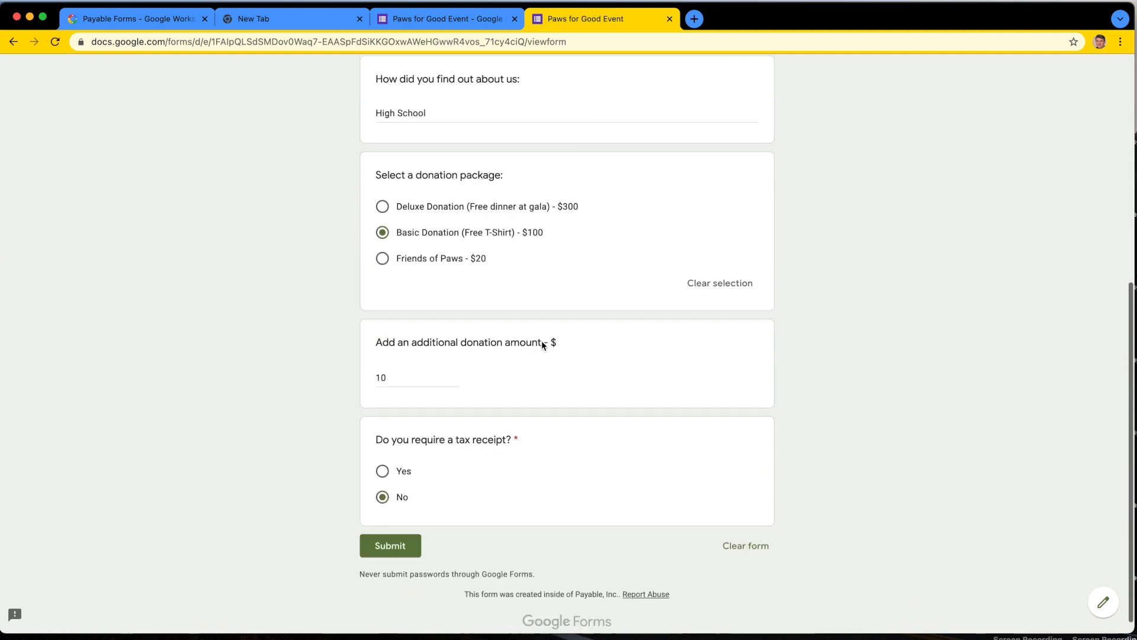
left_click(393, 530)
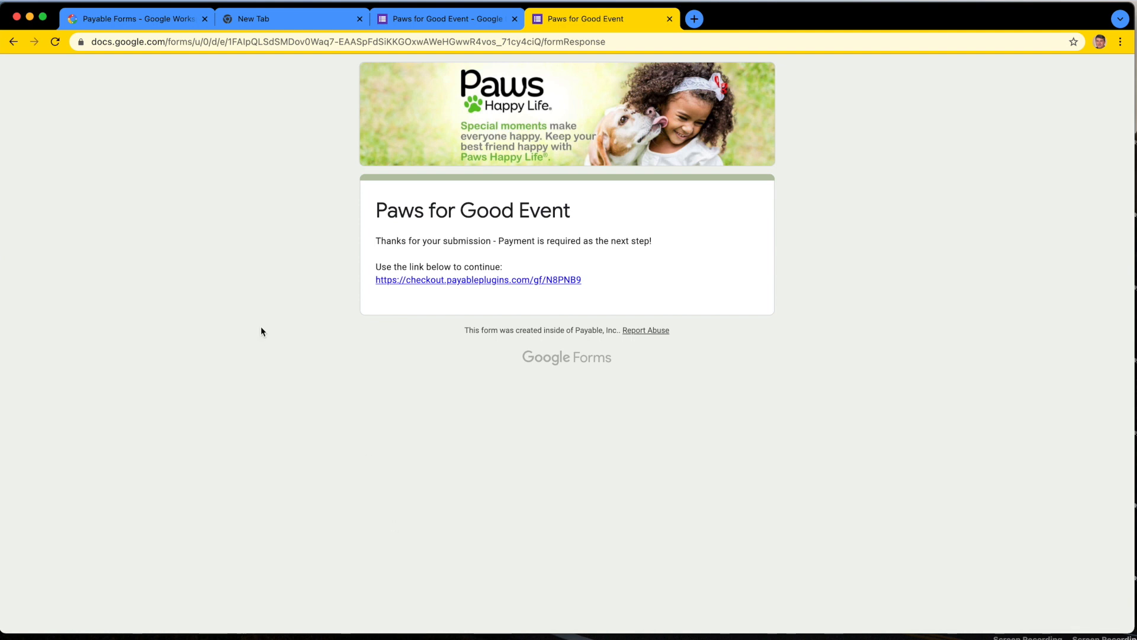
left_click(463, 283)
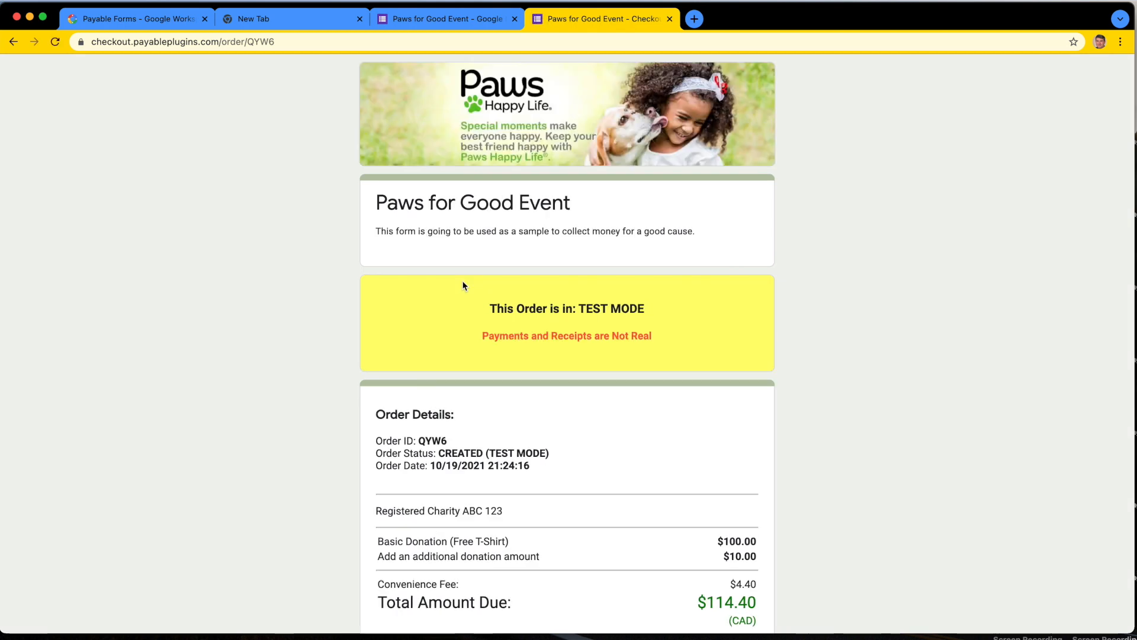
Step: Review the checkout page's test mode notice, order status, donation line items and convenience fee
scroll(462, 285, "down", 1)
left_click_drag(482, 296, 661, 332)
left_click(664, 338)
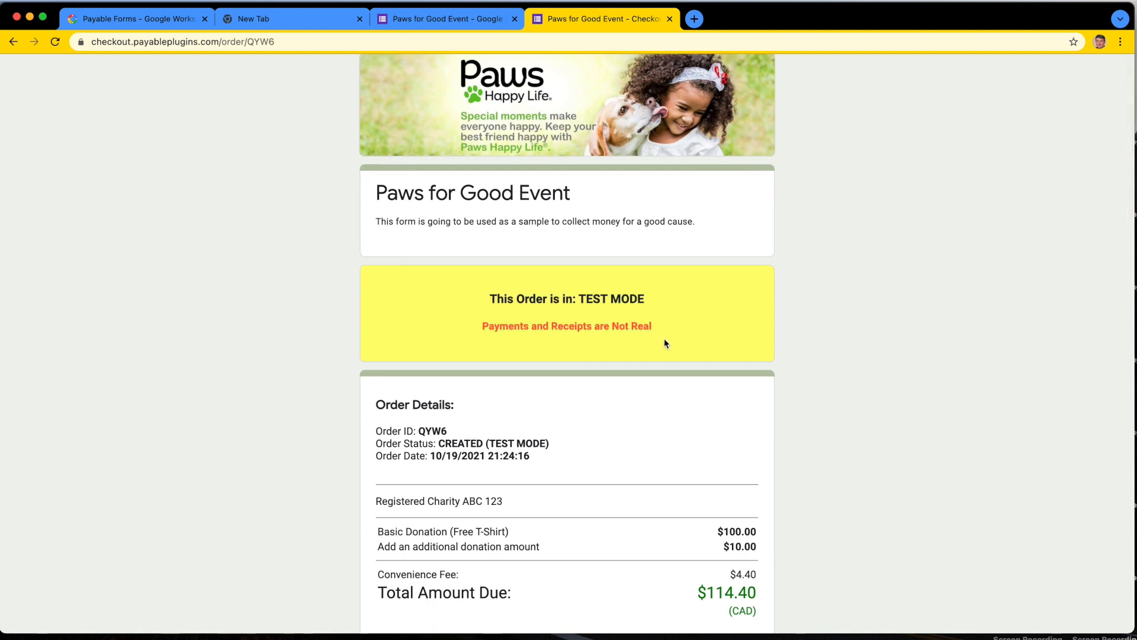
scroll(663, 339, "down", 3)
left_click_drag(456, 392, 524, 393)
left_click(524, 393)
scroll(634, 412, "down", 1)
left_click_drag(380, 367, 613, 368)
left_click(613, 368)
left_click_drag(770, 368, 714, 371)
left_click(711, 370)
scroll(526, 353, "down", 2)
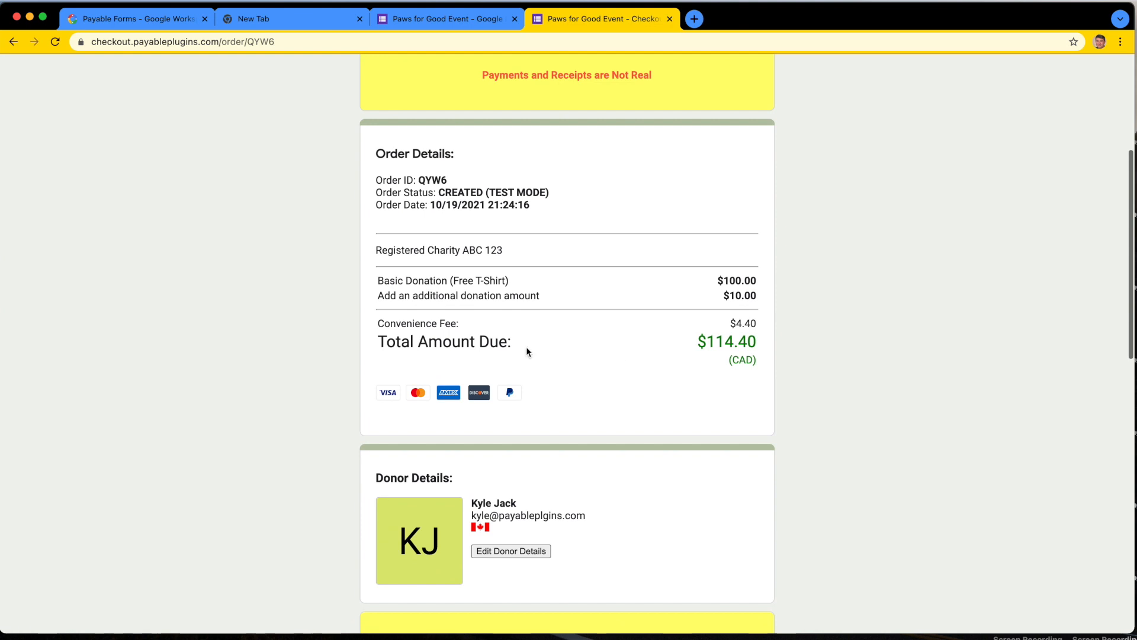
left_click(405, 320)
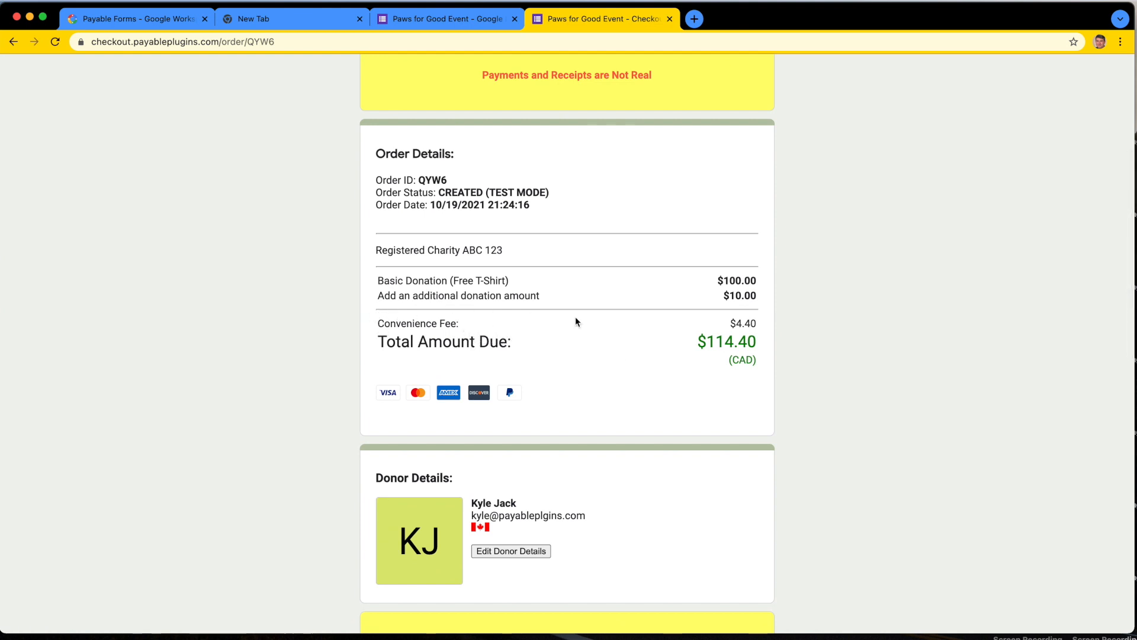
left_click_drag(760, 326, 731, 325)
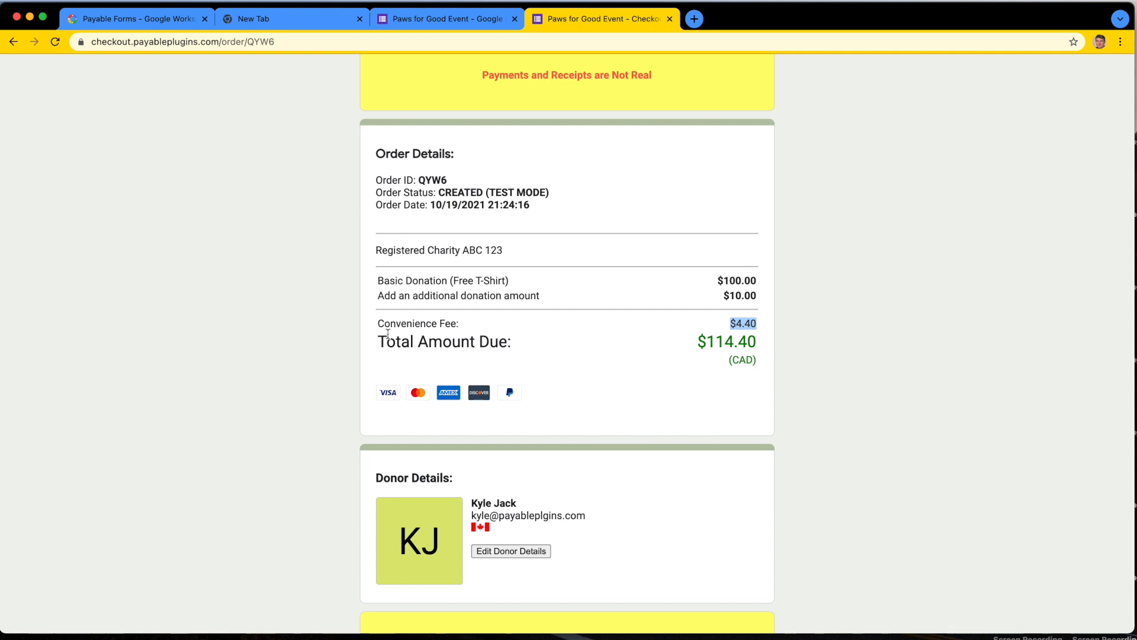
Step: Examine the donor details, the sandbox test cards and PayPal accounts, and the available payment options
scroll(699, 454, "down", 4)
scroll(699, 454, "down", 1)
left_click_drag(376, 211, 456, 217)
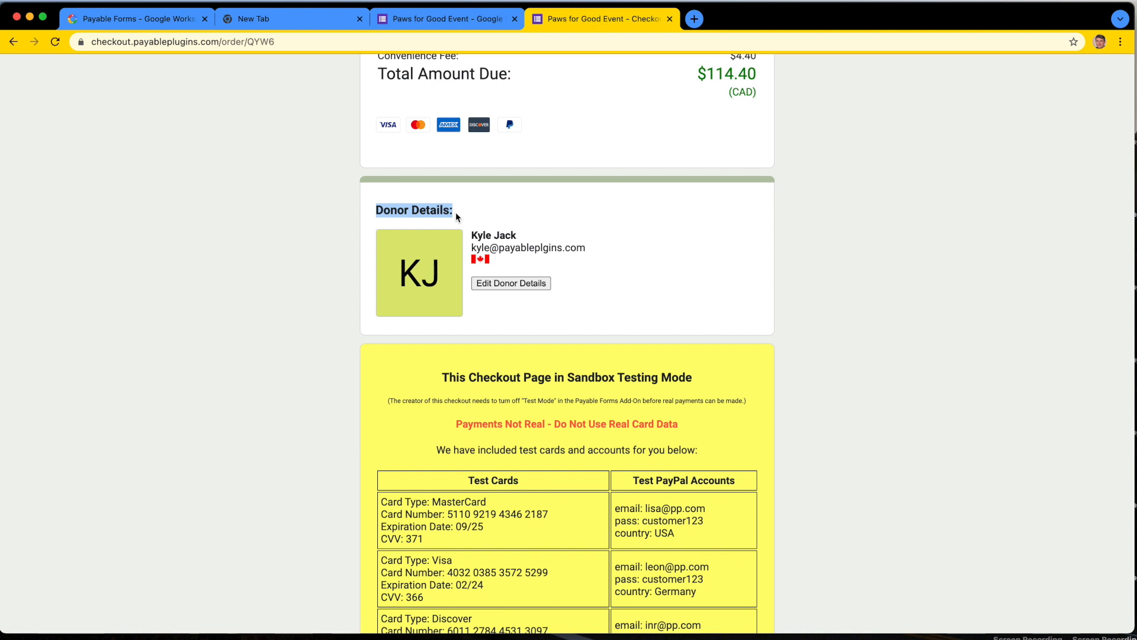
left_click(545, 217)
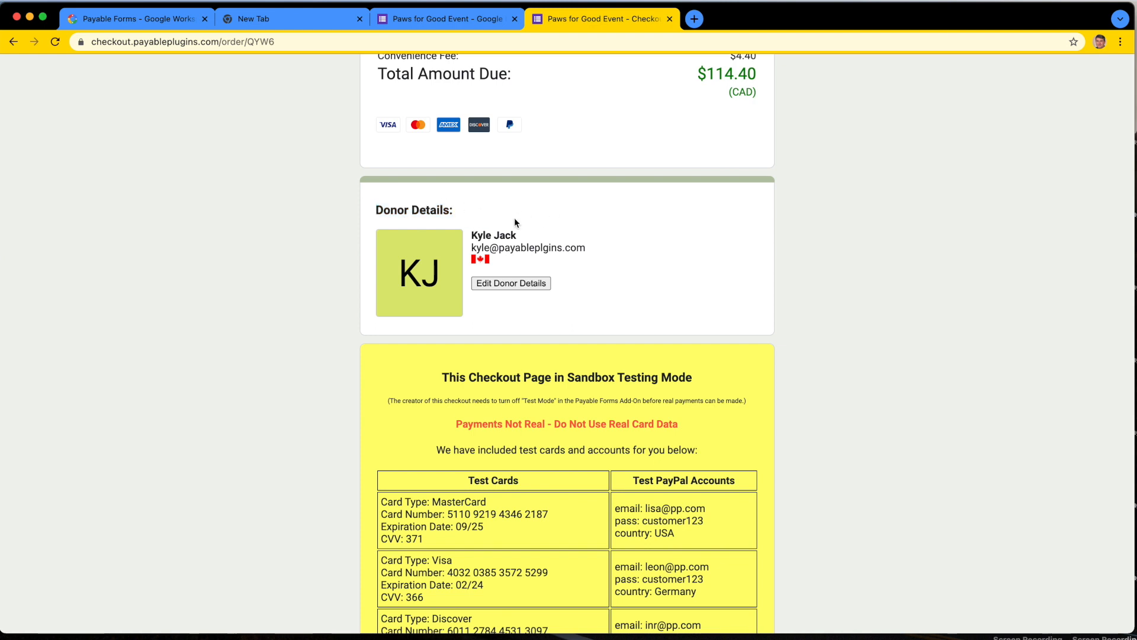
scroll(631, 258, "down", 5)
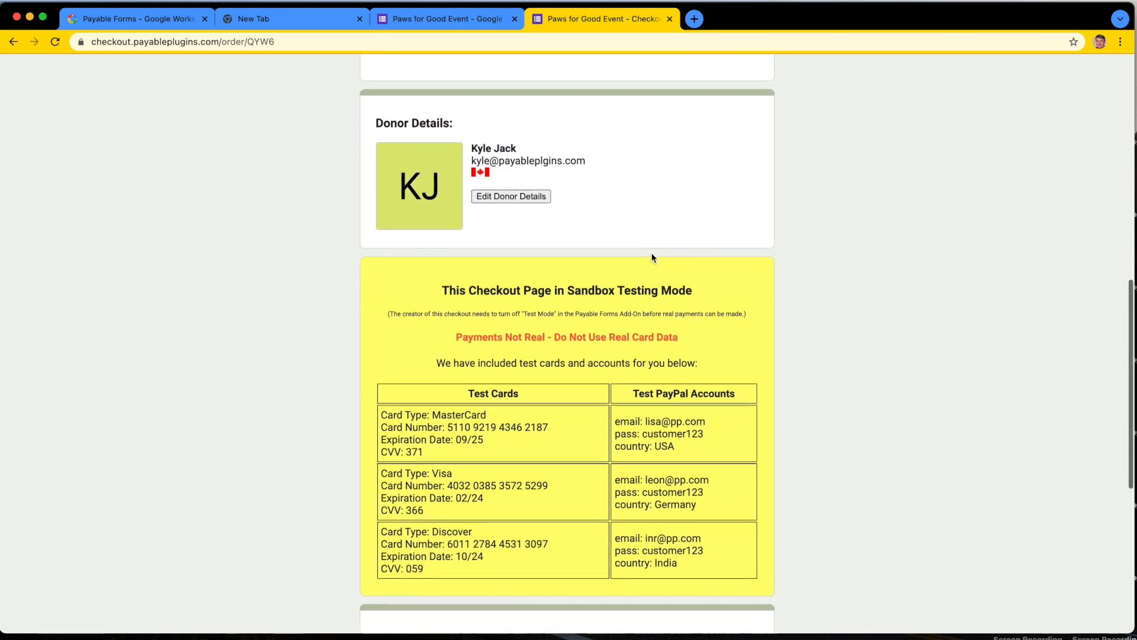
scroll(654, 258, "down", 10)
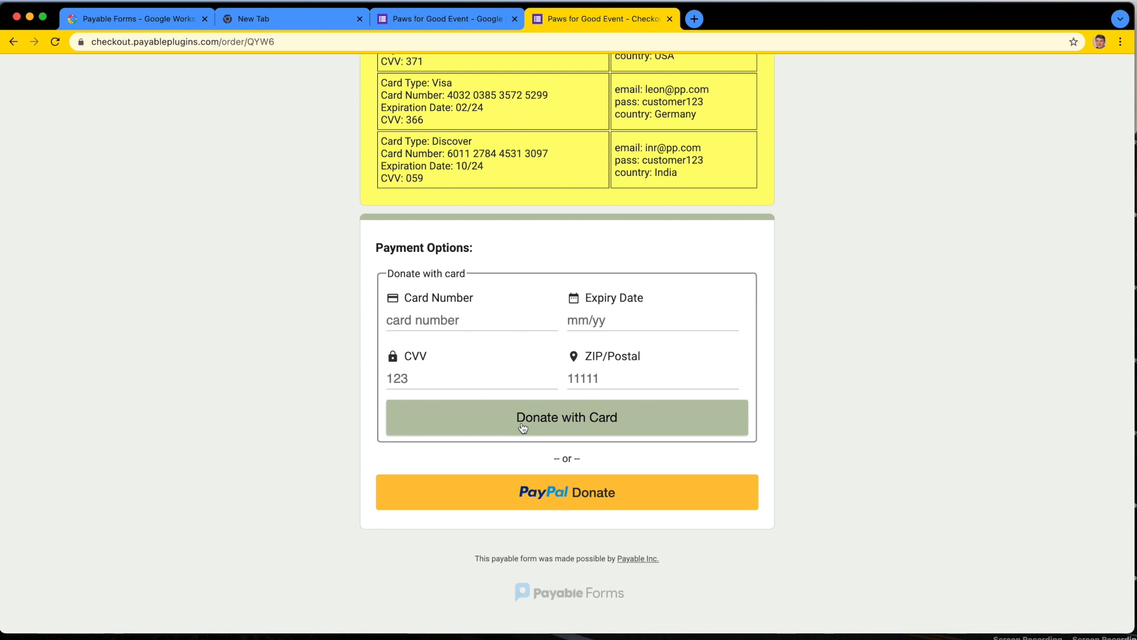
scroll(518, 338, "up", 5)
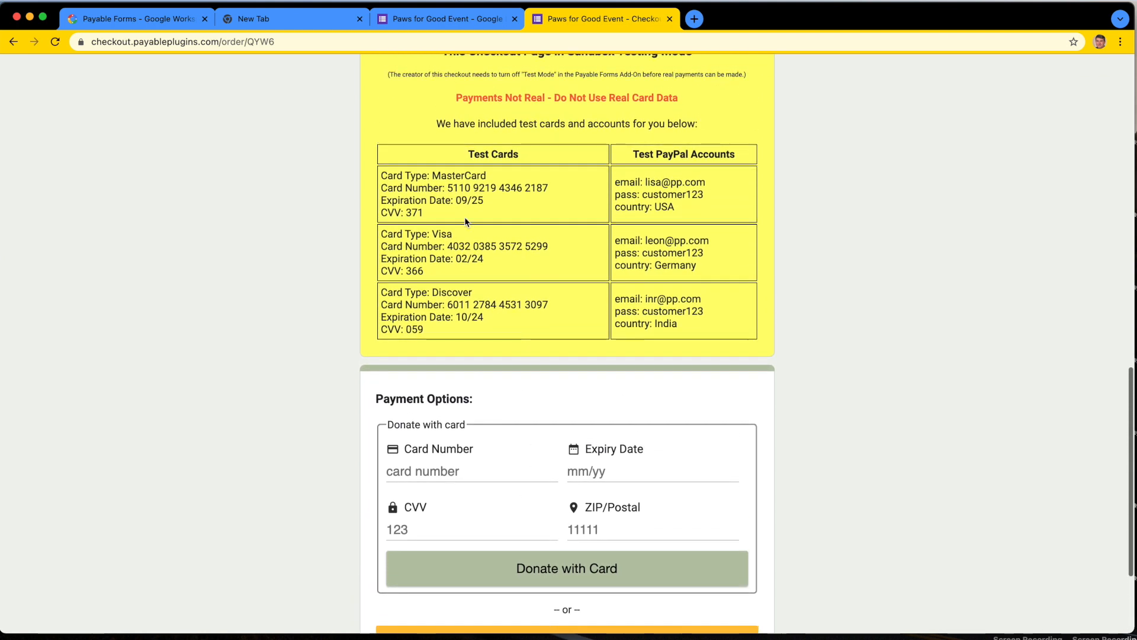
left_click_drag(448, 187, 548, 188)
left_click_drag(447, 246, 548, 246)
left_click(705, 185)
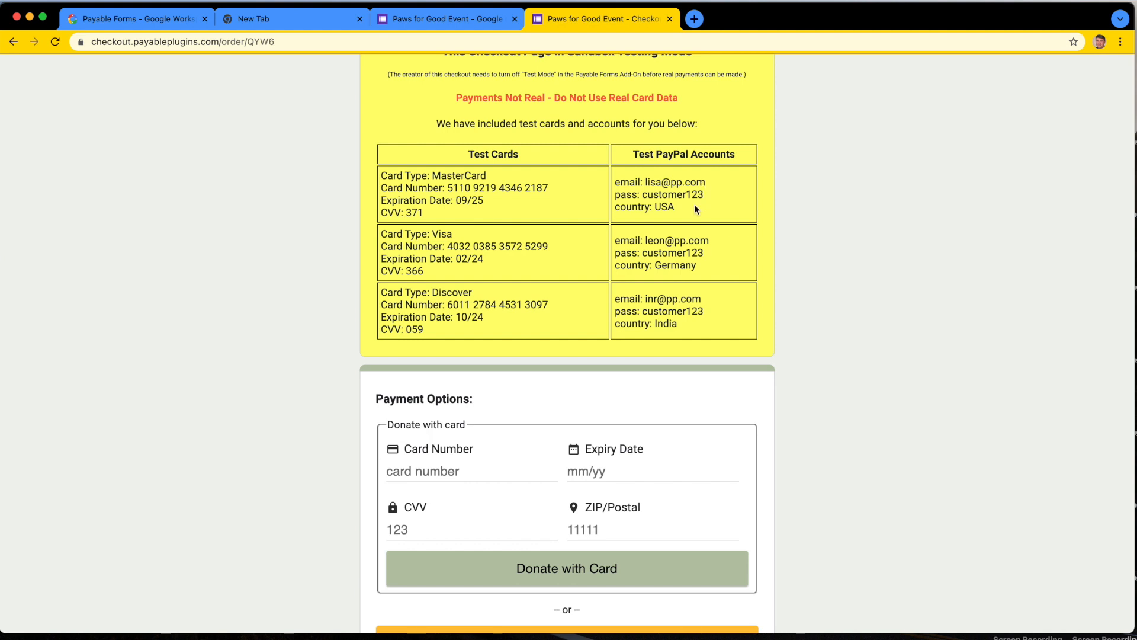
Step: Pay the test order with the listed Visa test card, entering its card number, expiry date, CVV and a ZIP code
left_click_drag(449, 247, 554, 247)
key("super+c")
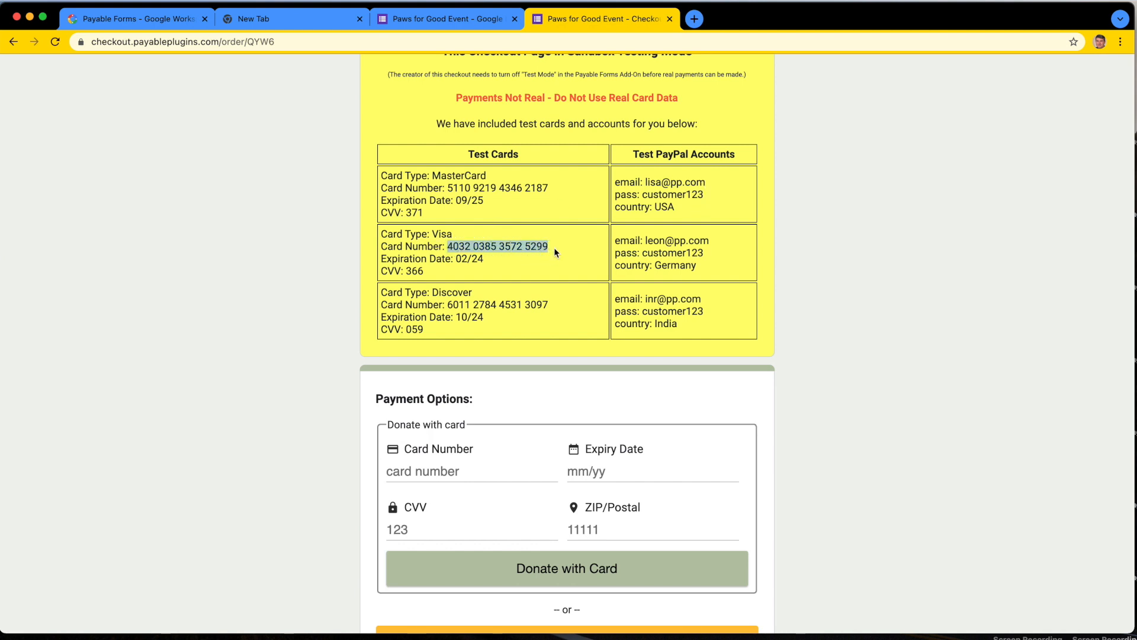
left_click(436, 471)
key("super+v")
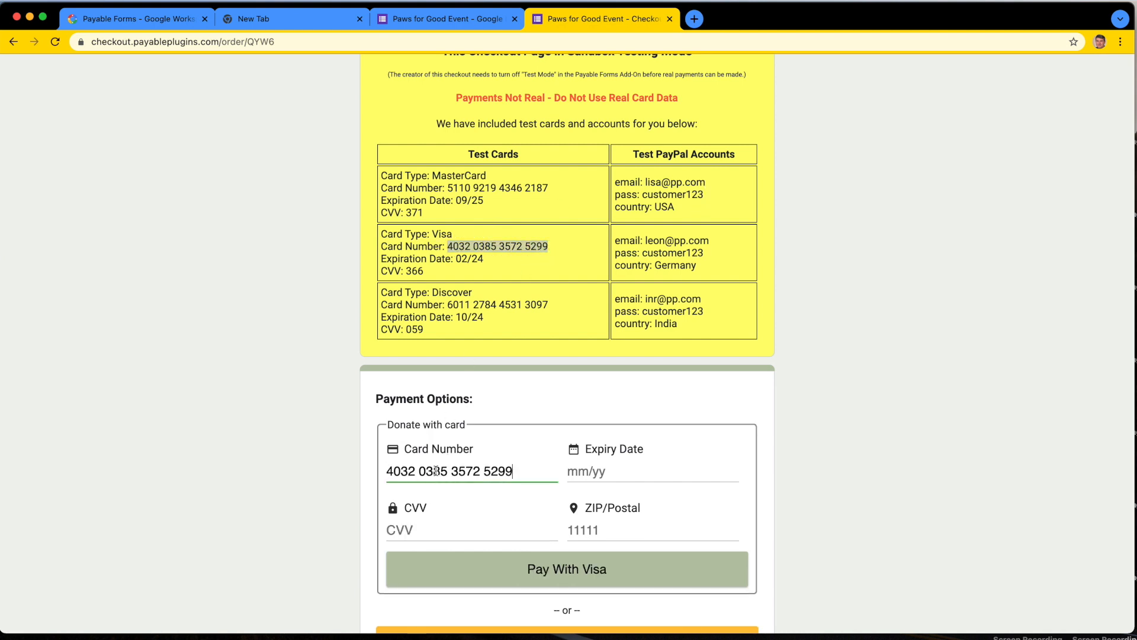
left_click(571, 472)
type("0224")
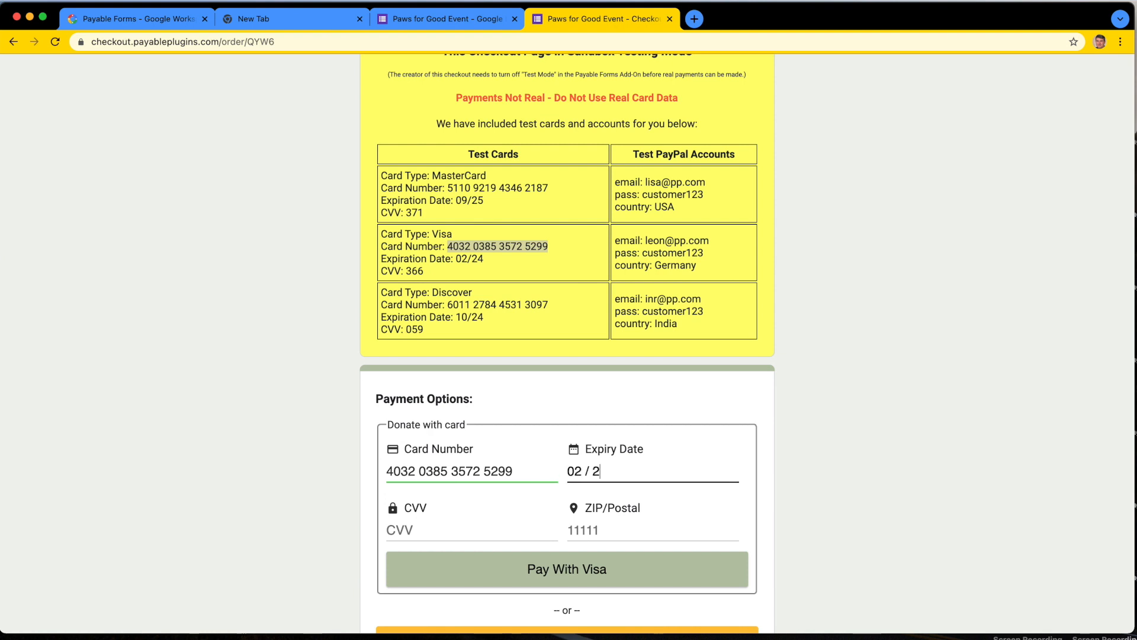
left_click(446, 527)
type("366")
left_click(593, 540)
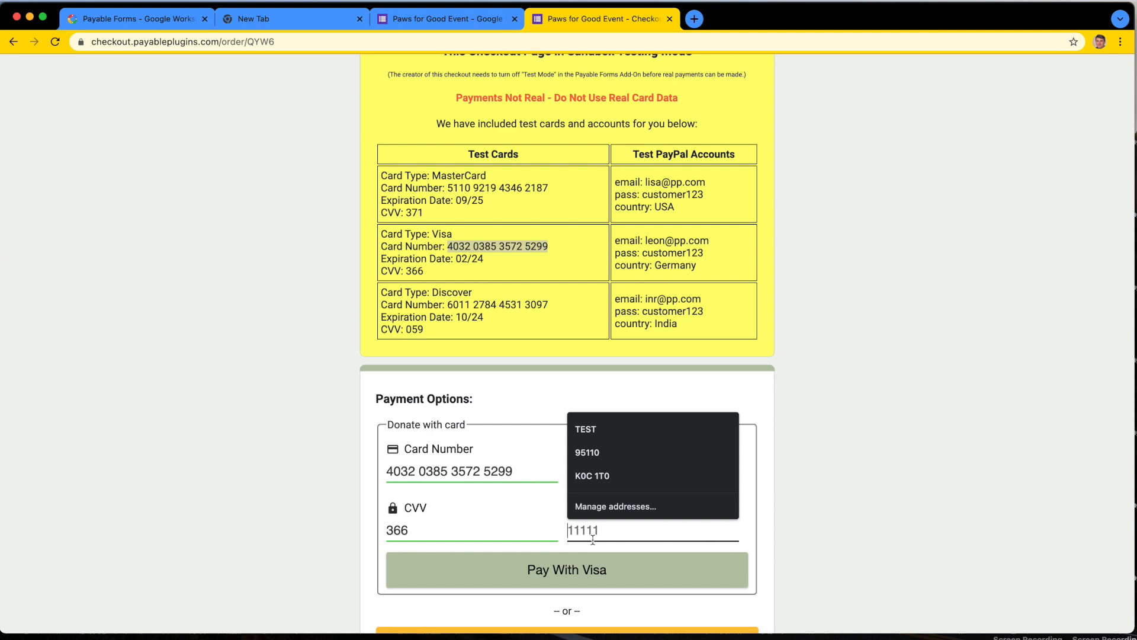
type("90210")
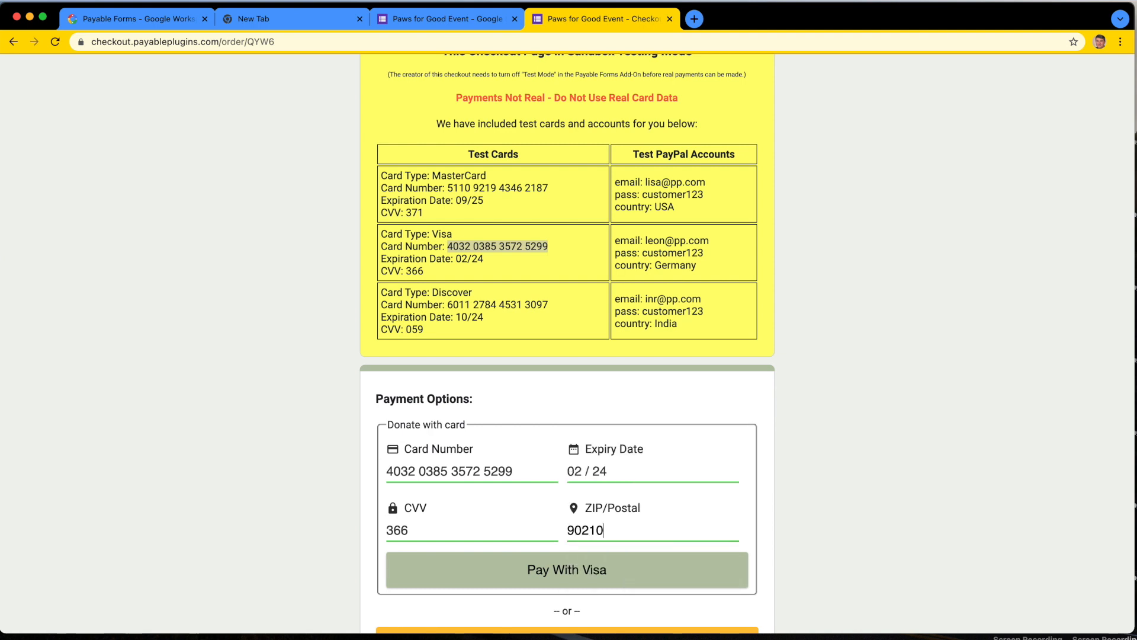
left_click(625, 574)
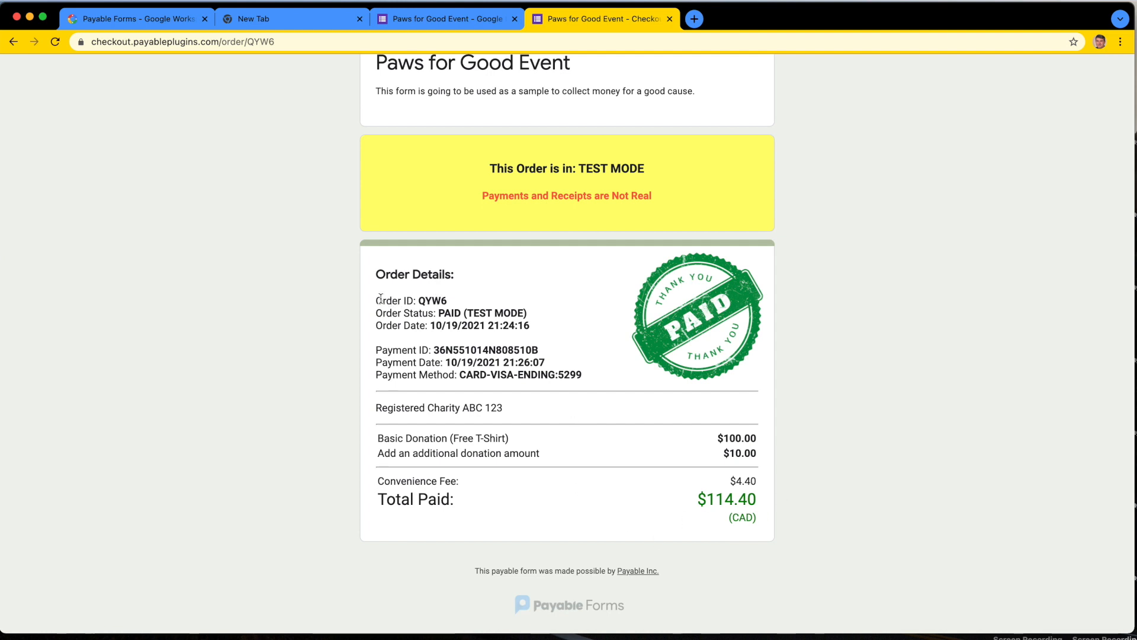
Step: Review the payment details and total paid on the order receipt
left_click_drag(375, 274, 587, 371)
left_click(586, 371)
left_click_drag(379, 499, 466, 501)
left_click(493, 510)
scroll(590, 379, "up", 3)
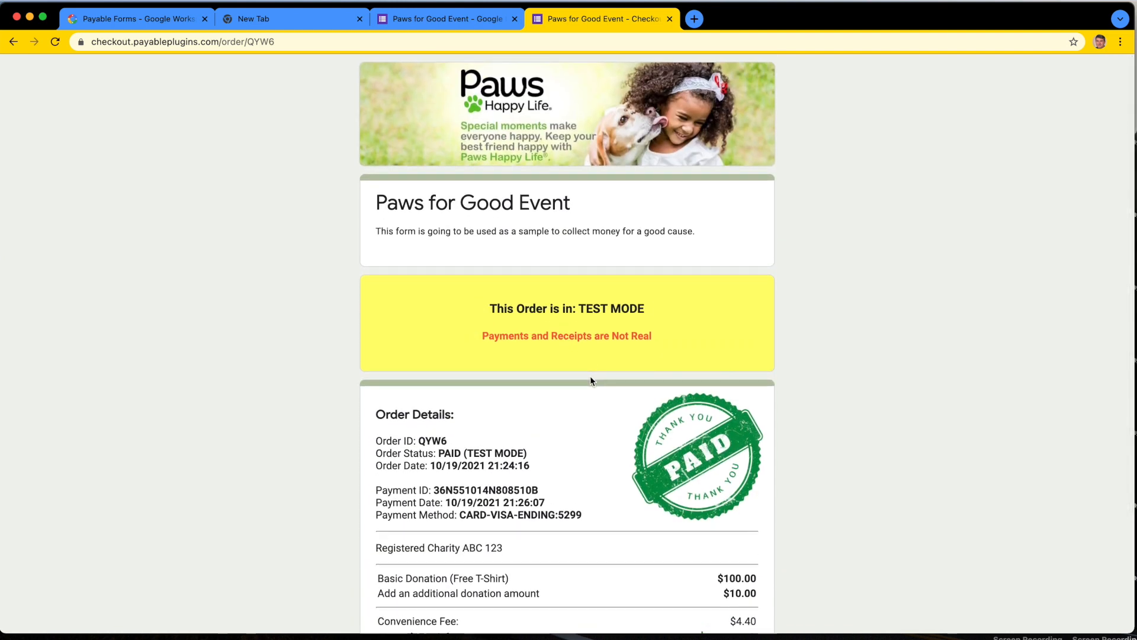
Step: Review the form's response summary, reload the form editor and open the linked responses spreadsheet
left_click(425, 19)
left_click(734, 102)
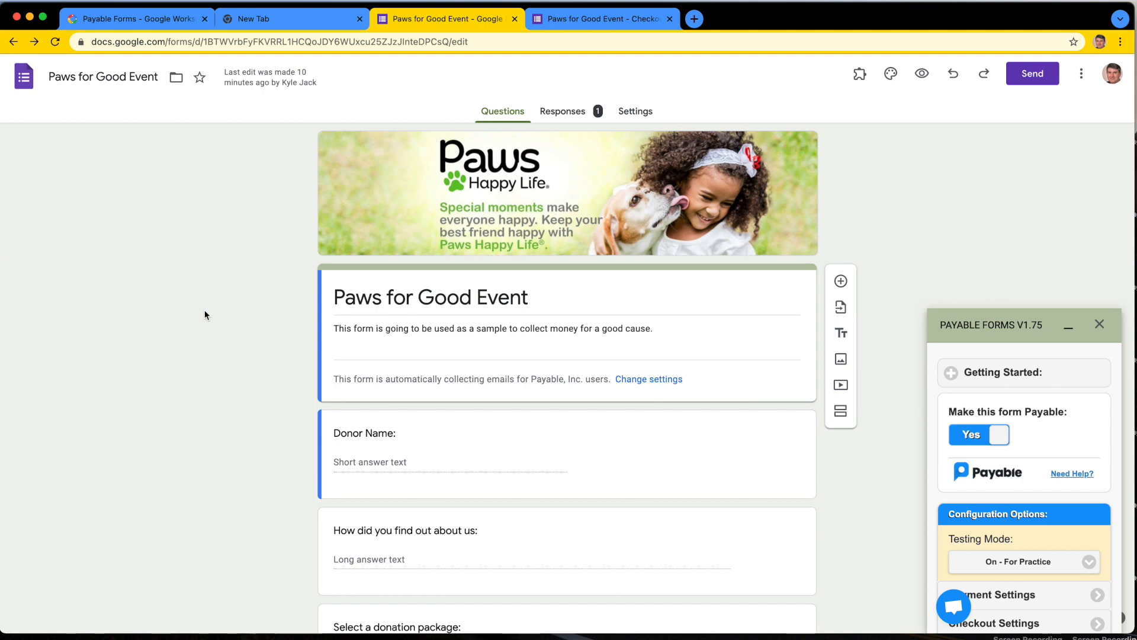
left_click(569, 112)
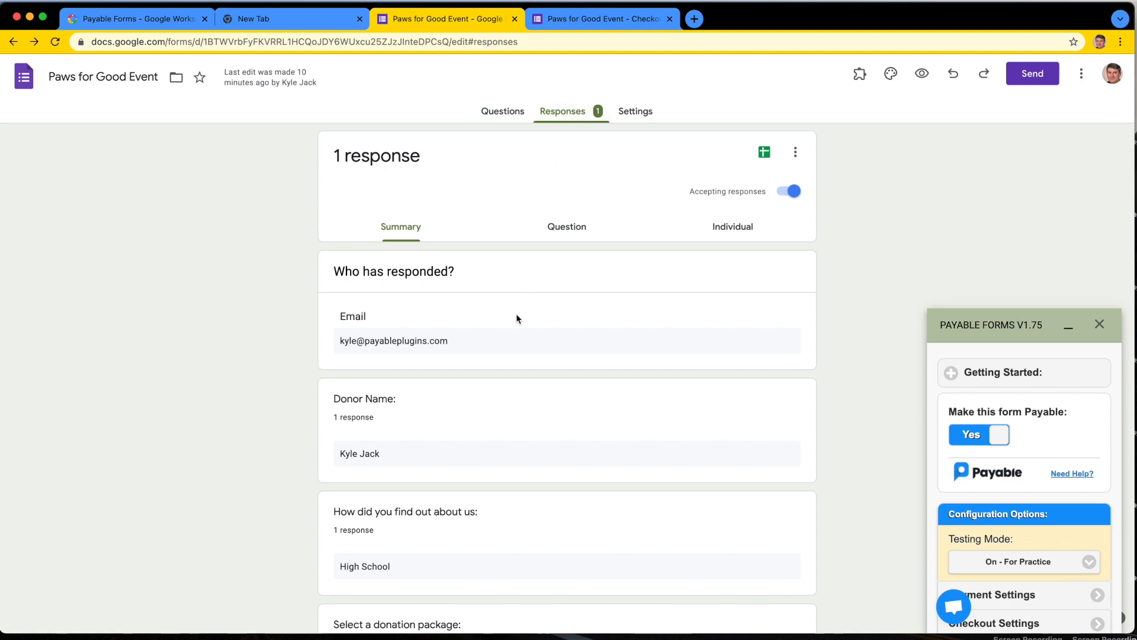
scroll(516, 314, "down", 6)
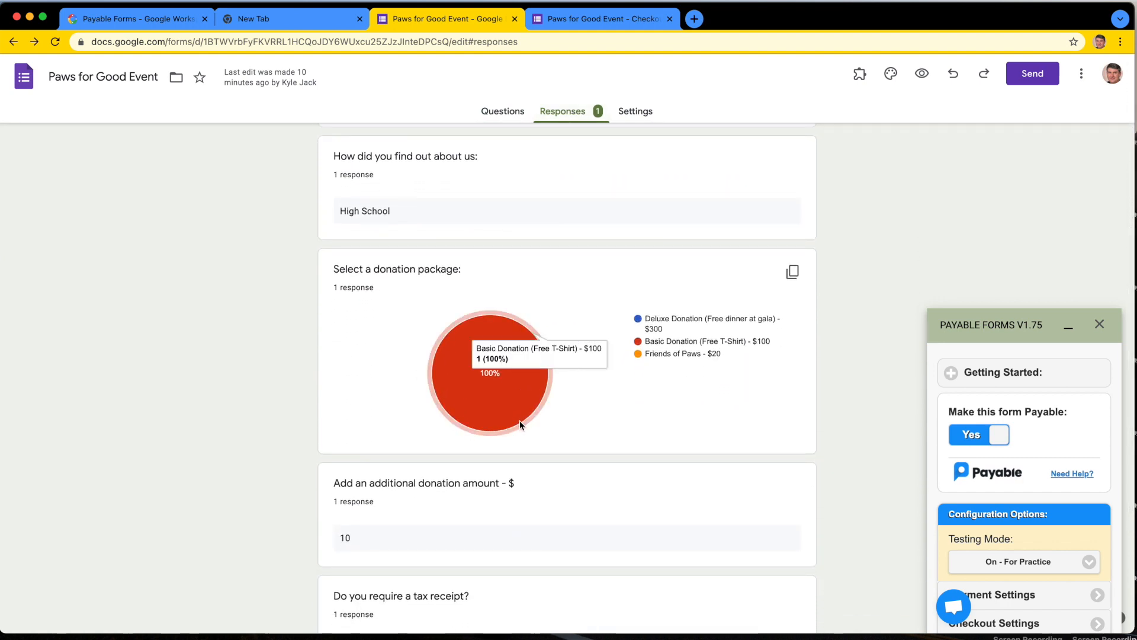
scroll(520, 421, "down", 4)
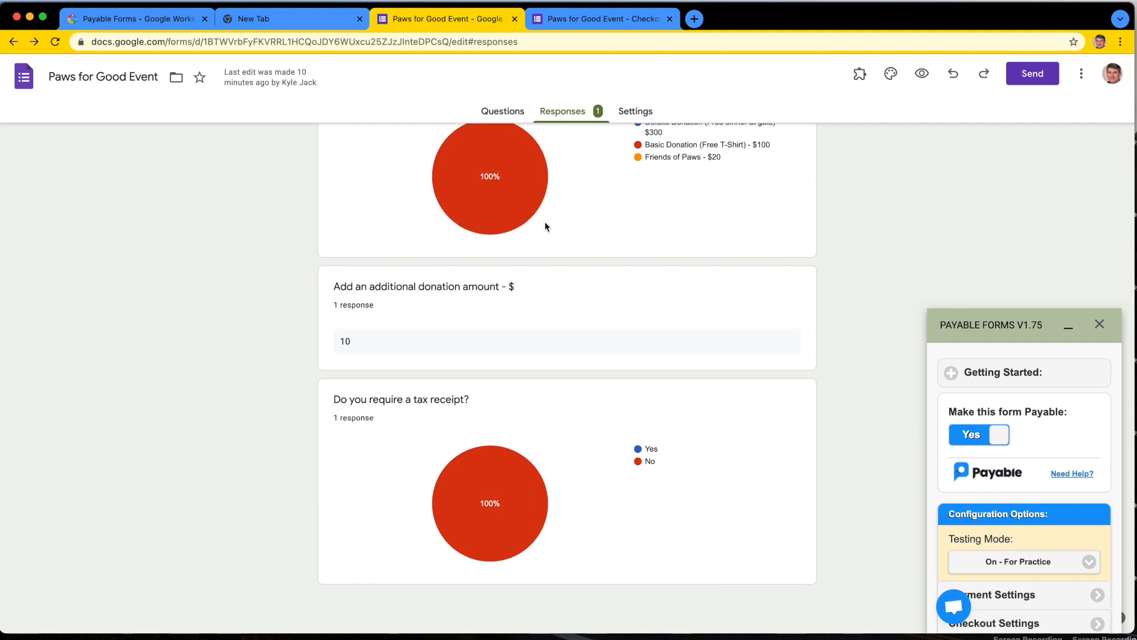
scroll(546, 229, "up", 20)
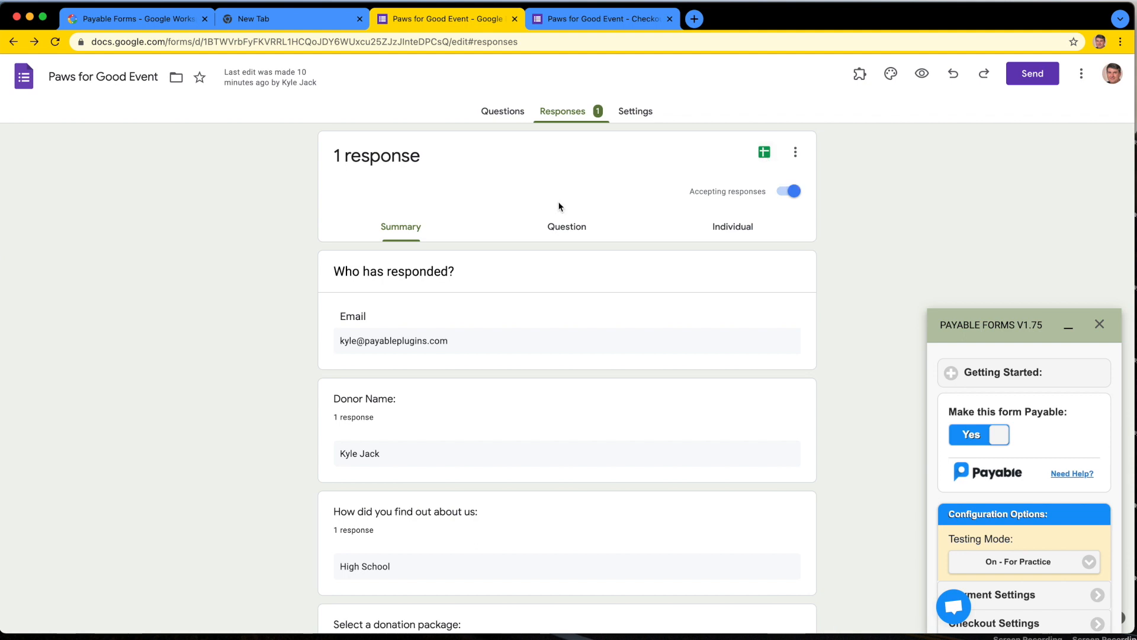
left_click(57, 44)
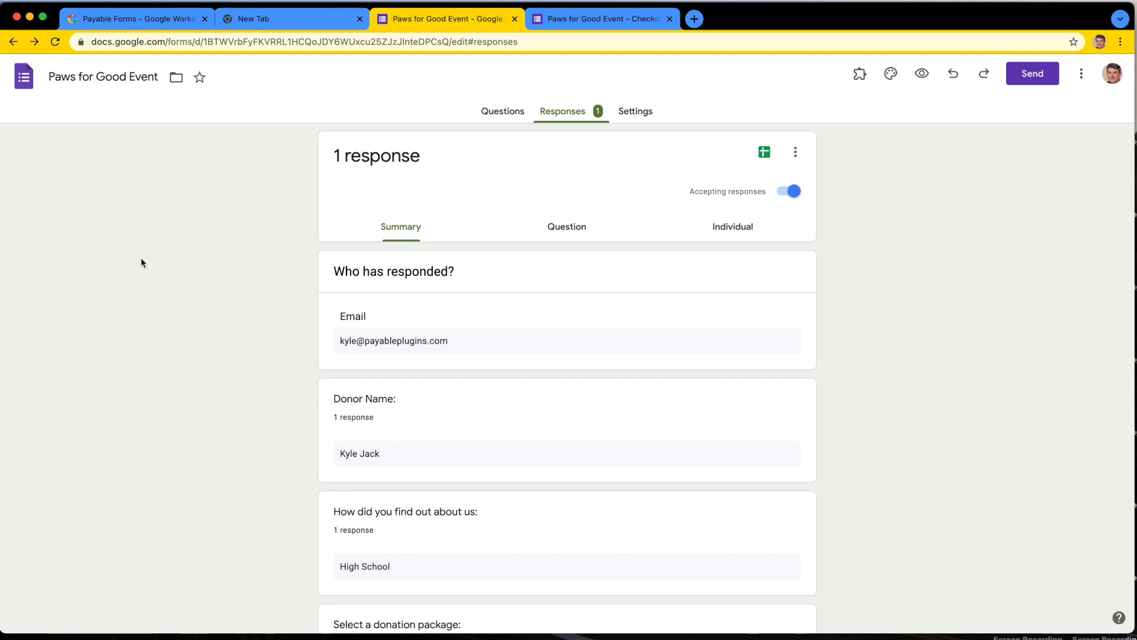
left_click(764, 155)
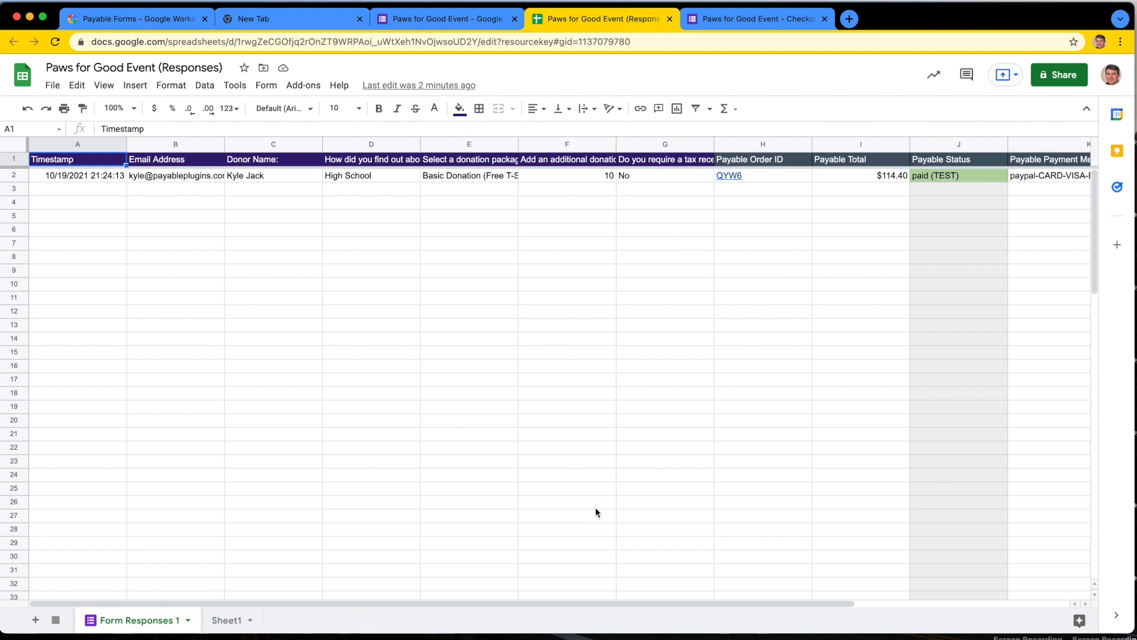
Step: Return from the paid checkout page to the blank "Paws for Good Event" live form
left_click(732, 18)
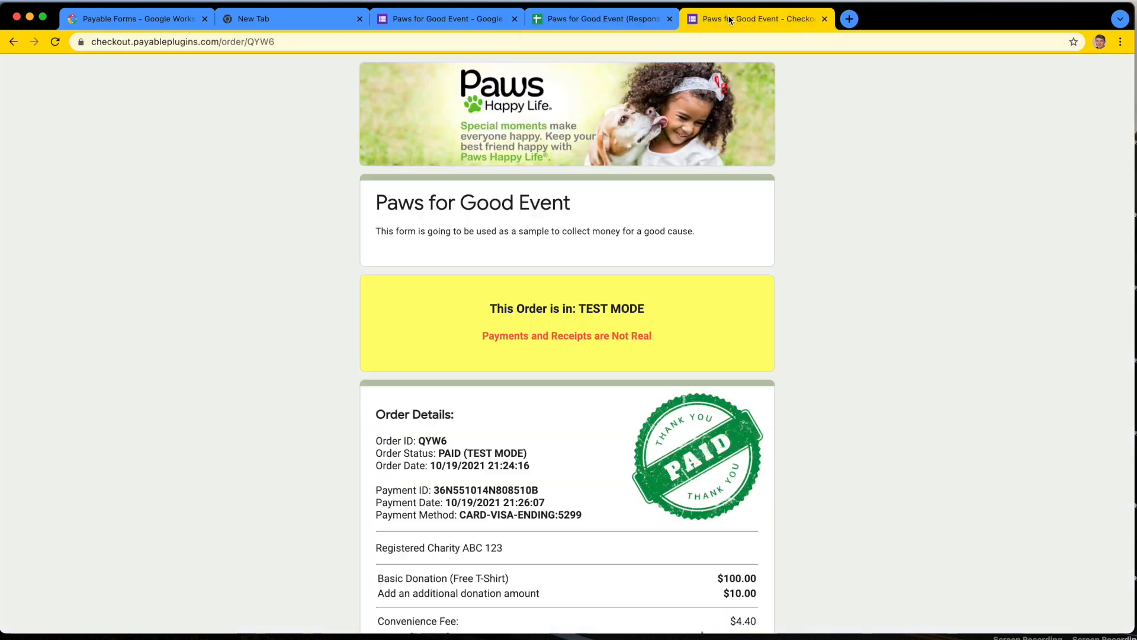
left_click(12, 41)
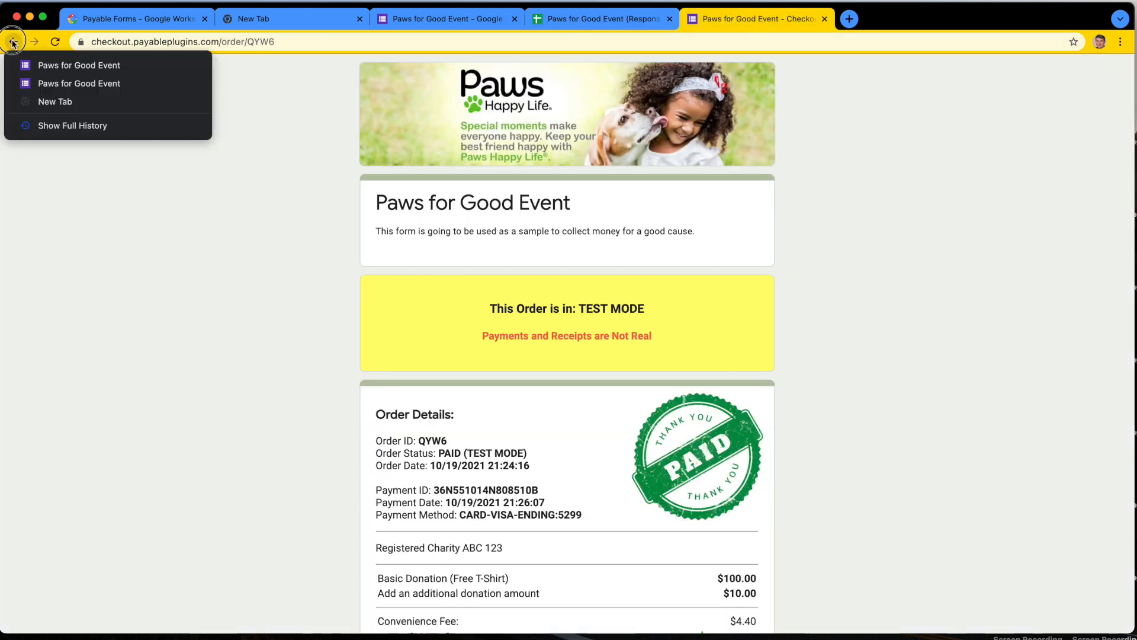
left_click(46, 88)
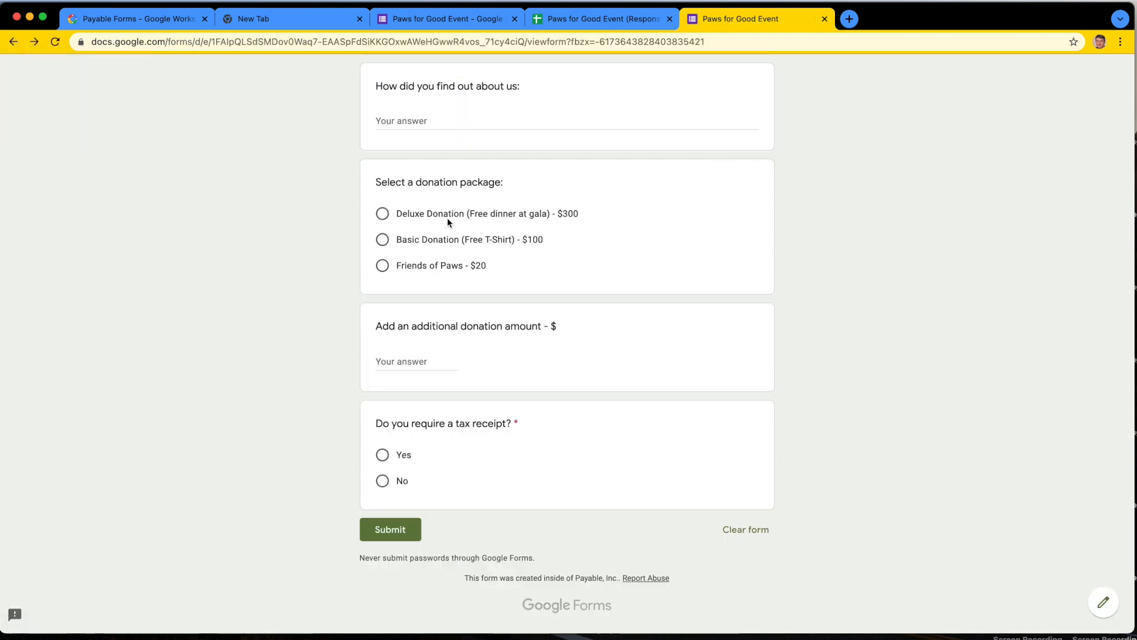
scroll(441, 207, "up", 7)
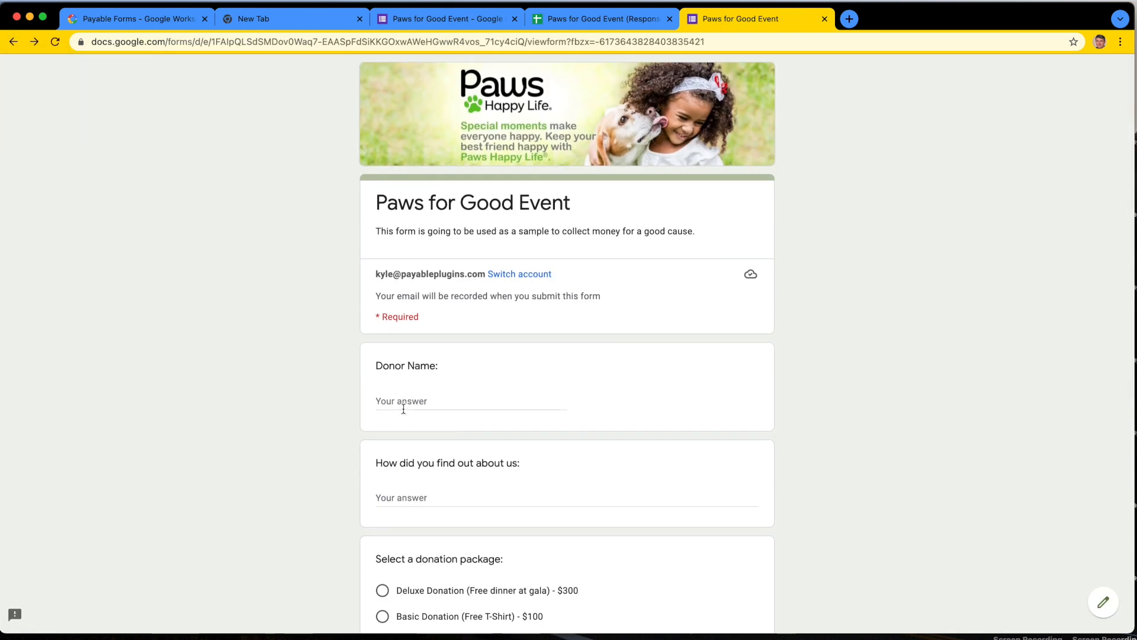
Step: Fill in the donor's name, "TV" for how they found out, and the "Friends of Paws - $20" donation package
left_click(401, 401)
type("Jane Doe")
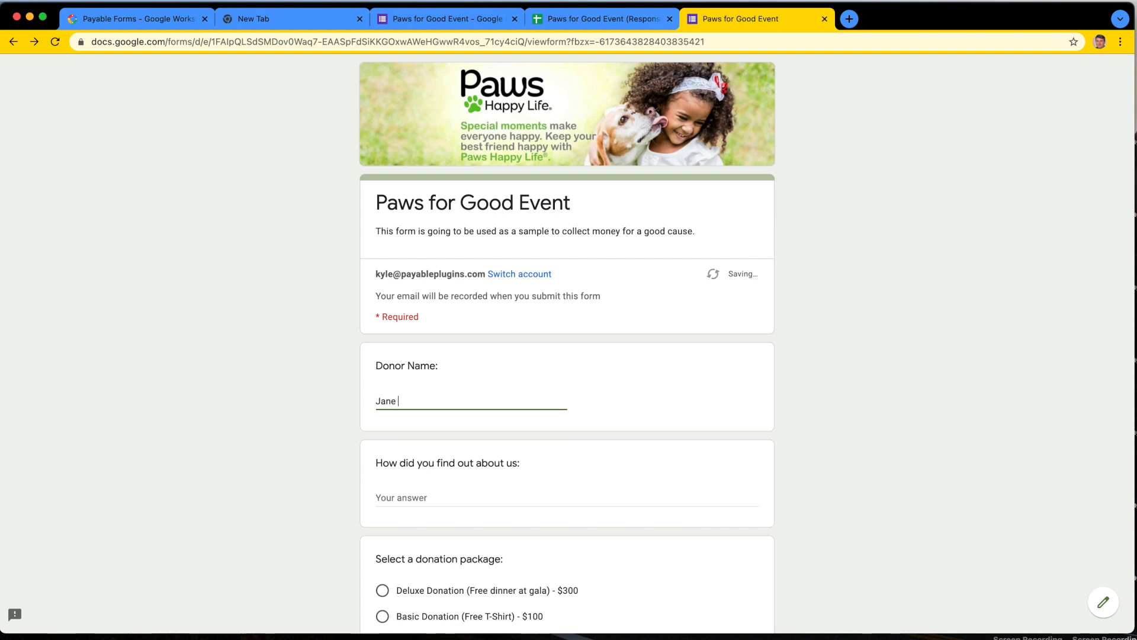
scroll(418, 469, "down", 2)
left_click(436, 400)
type("TV")
scroll(414, 421, "down", 3)
left_click(412, 414)
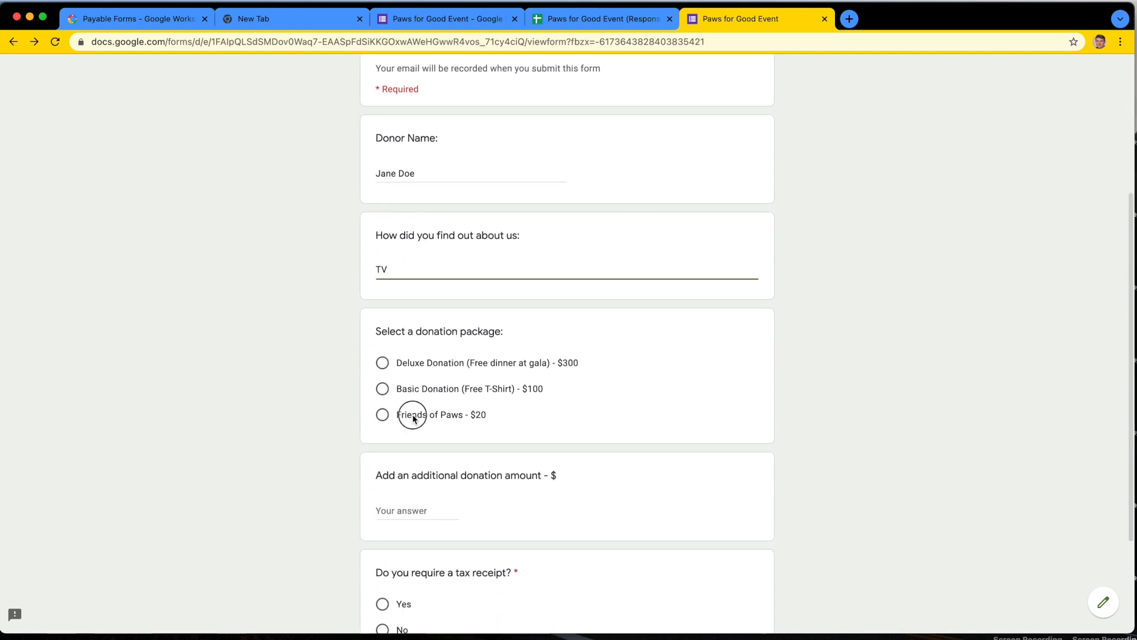
Step: Enter an additional donation of 10, answer No to the tax receipt question, and submit the form
scroll(413, 414, "down", 1)
scroll(413, 419, "down", 2)
left_click(409, 423)
type("10")
scroll(442, 449, "down", 2)
left_click(398, 482)
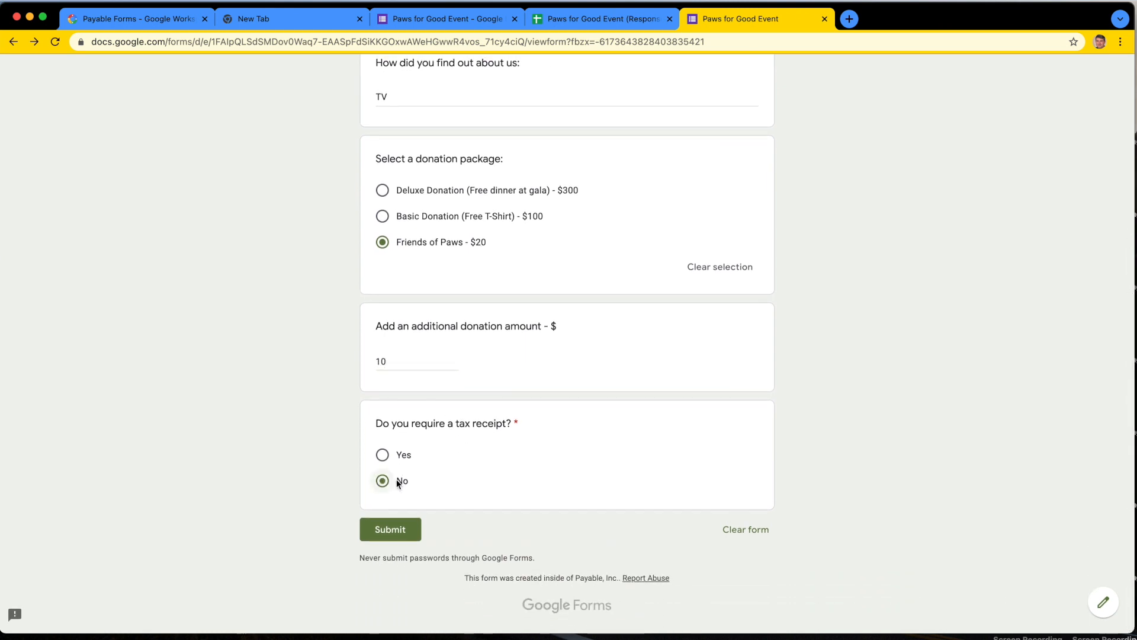
left_click(389, 526)
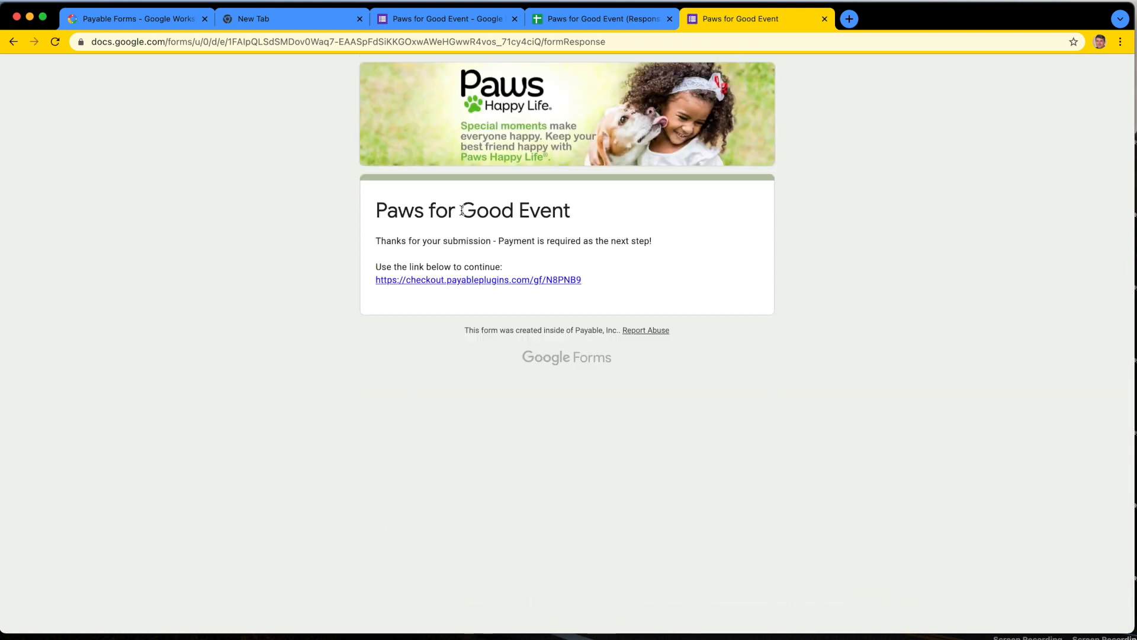
Step: Check the new submission's row in the responses spreadsheet and open the checkout link from the form's confirmation page
left_click(599, 18)
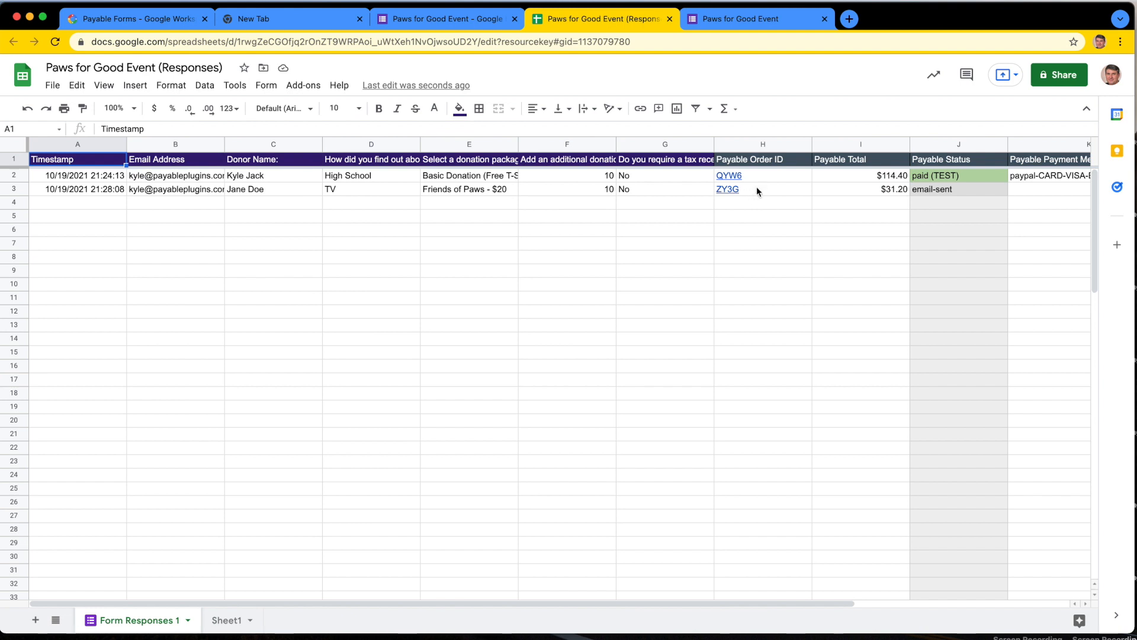
scroll(788, 243, "right", 5)
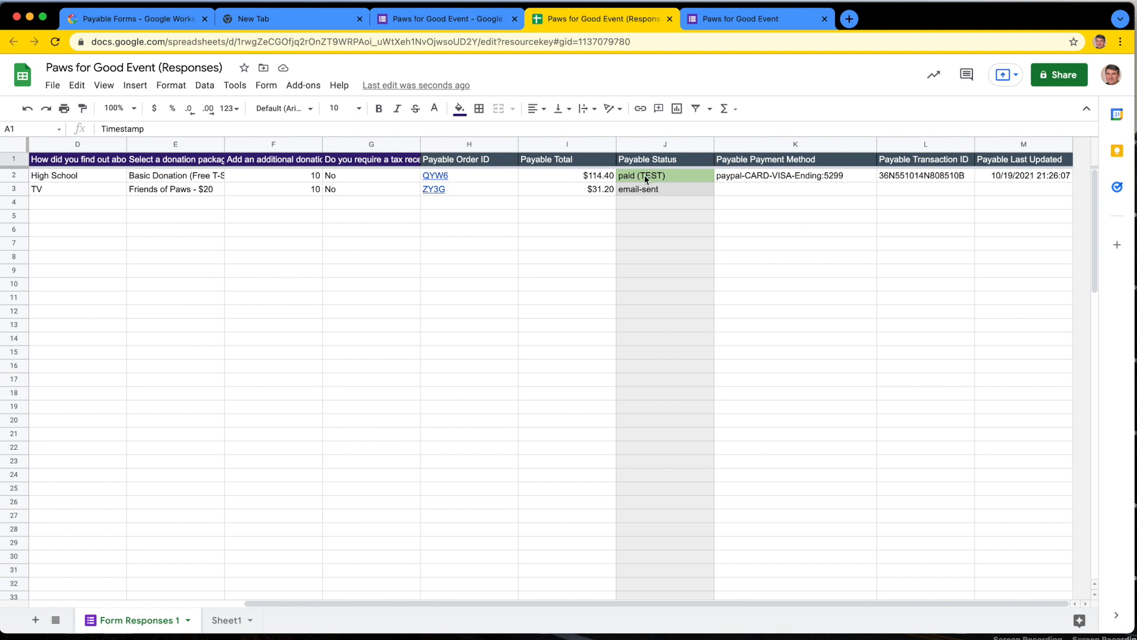
left_click(752, 17)
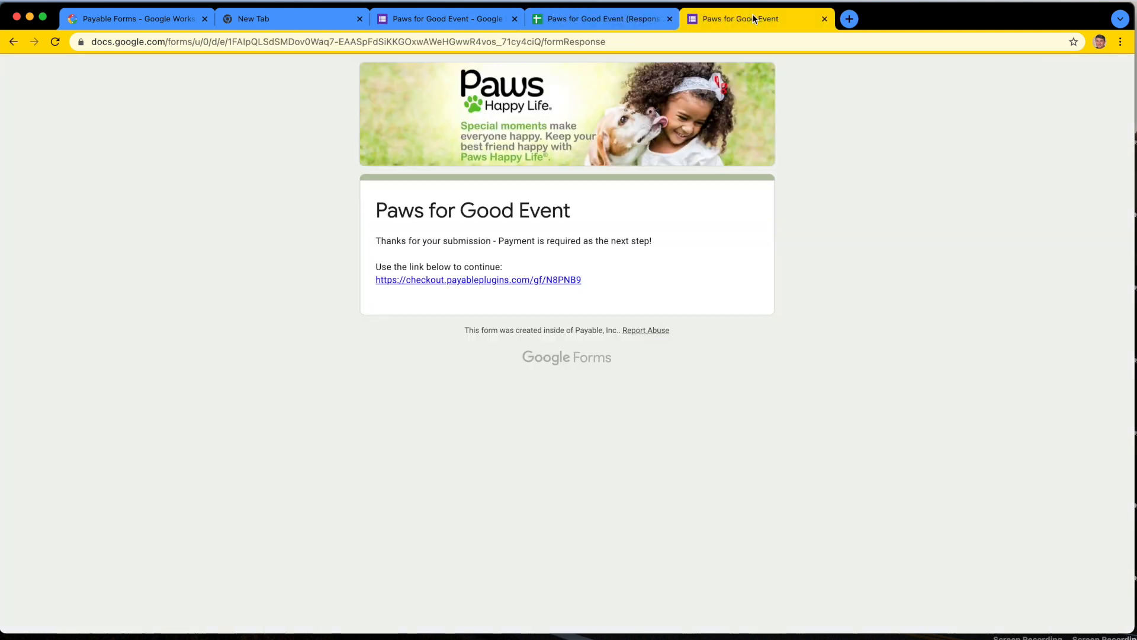
left_click(520, 287)
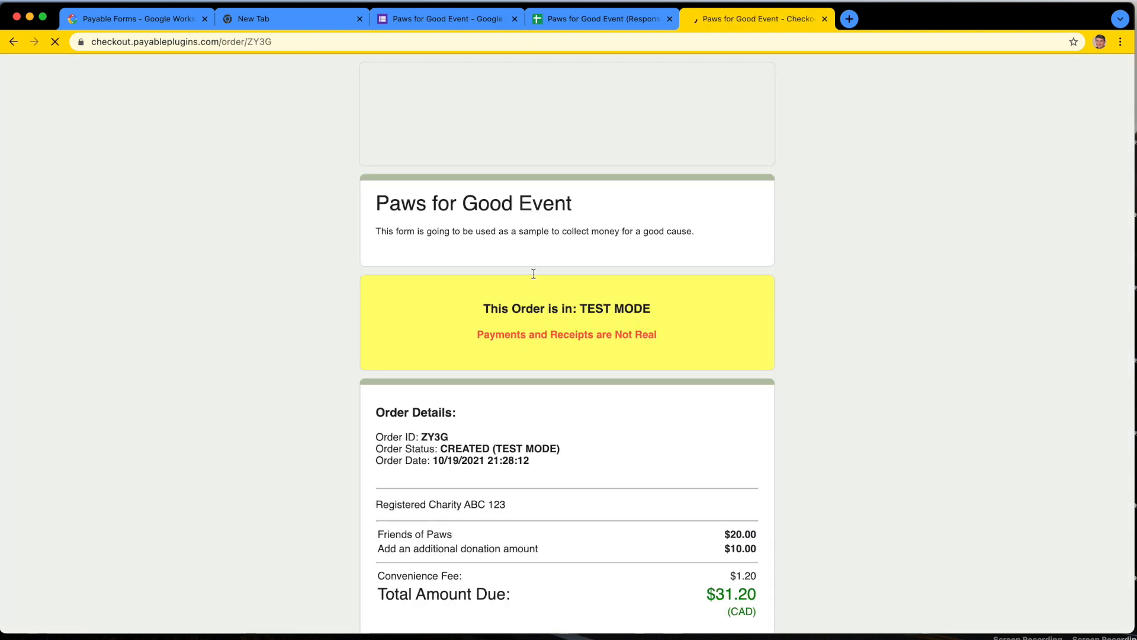
Step: Examine how the second response's Payable Status, email address and tax receipt answer are recorded in the responses spreadsheet
left_click(589, 19)
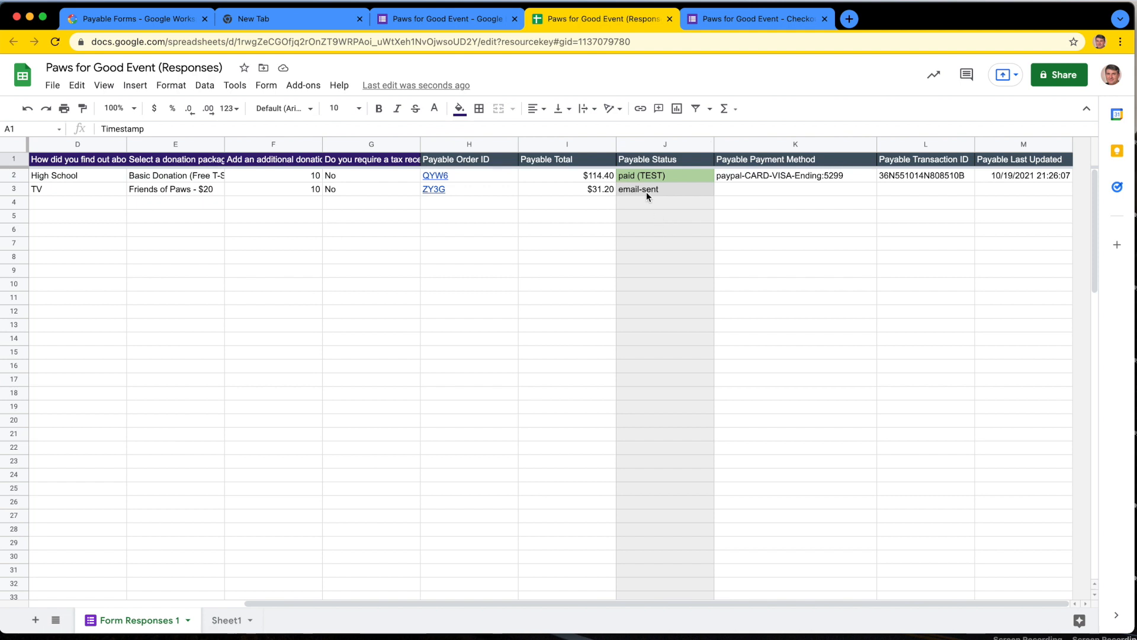
left_click(660, 217)
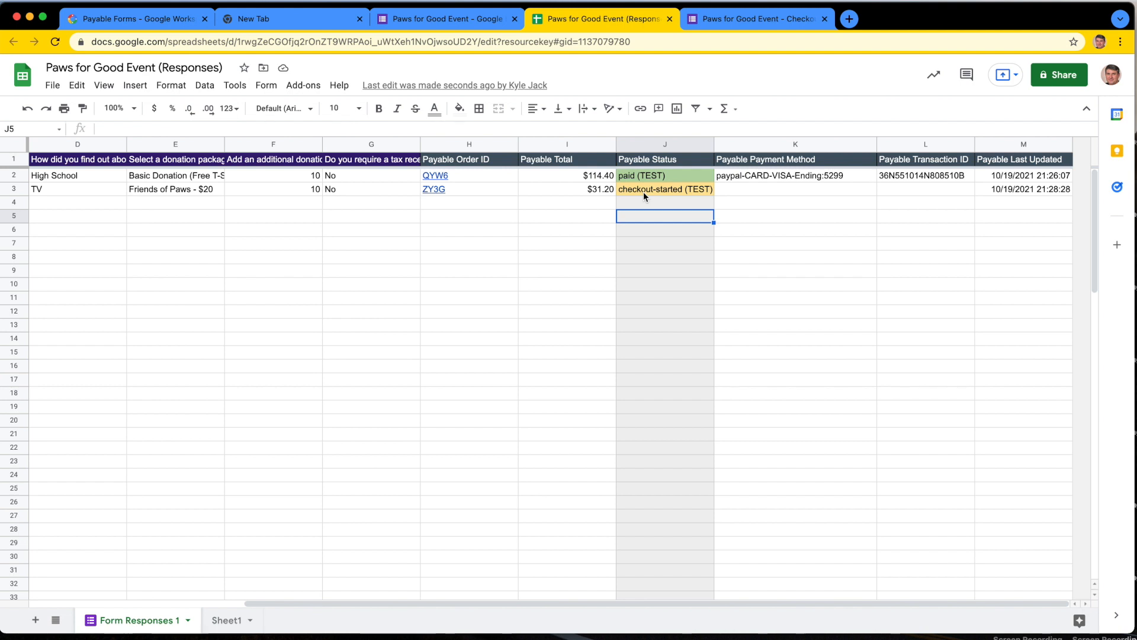
left_click(468, 287)
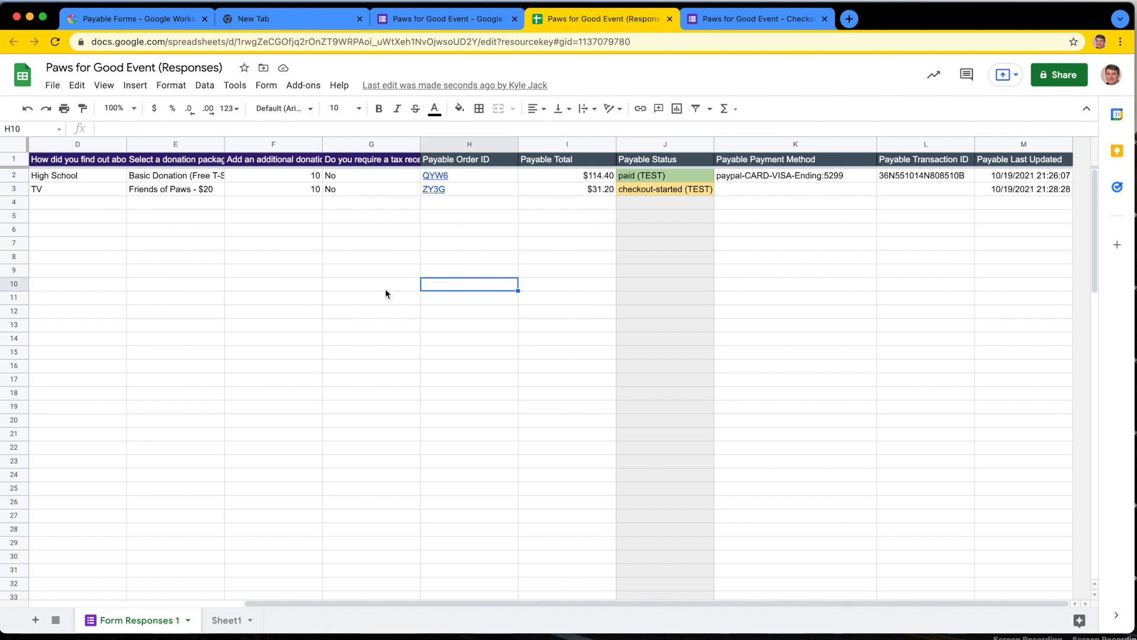
scroll(385, 289, "left", 5)
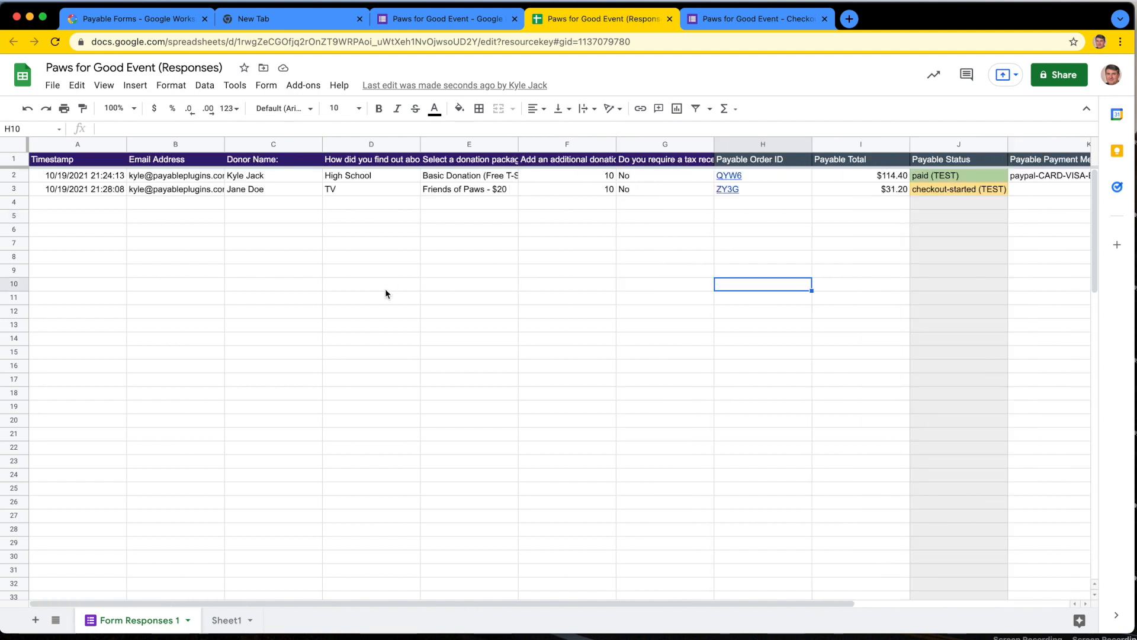
left_click(182, 189)
left_click(964, 190)
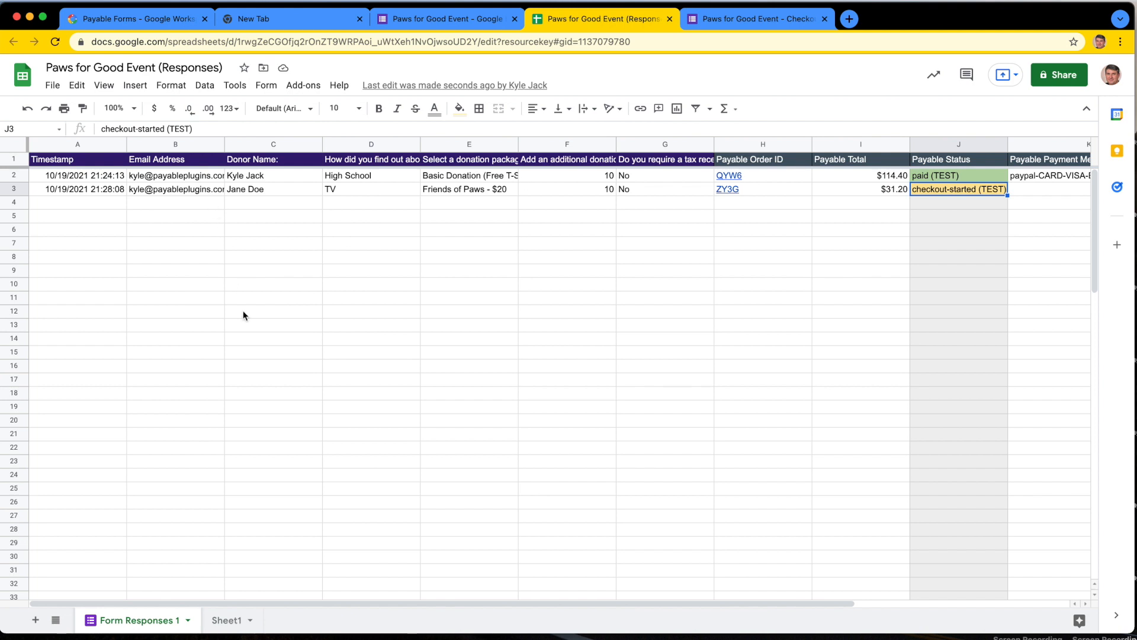
left_click(628, 190)
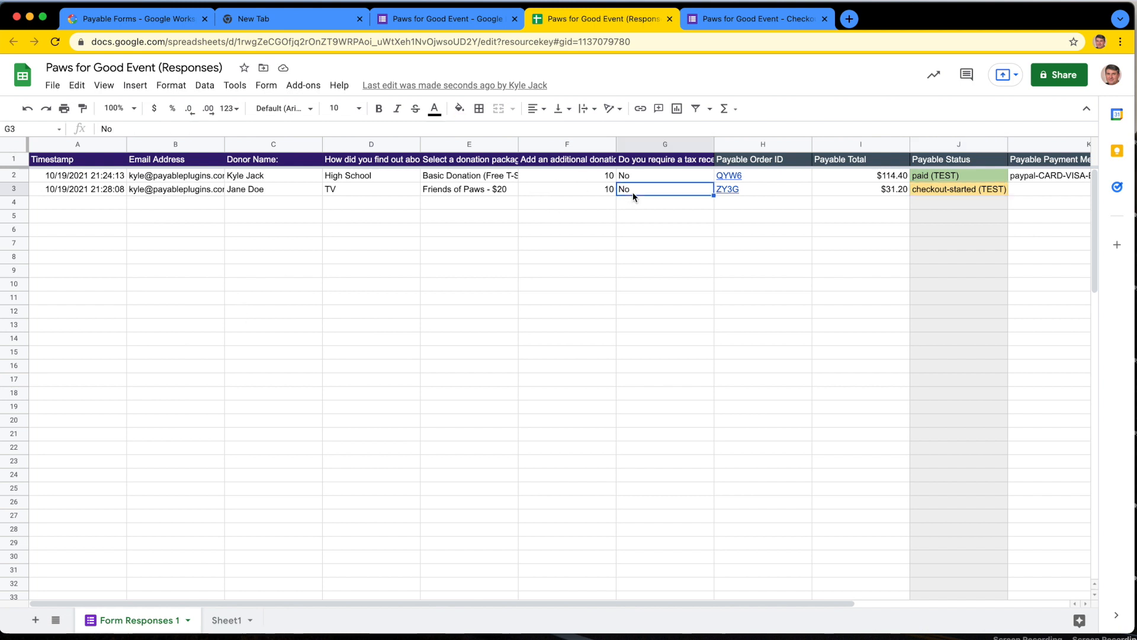
left_click(609, 290)
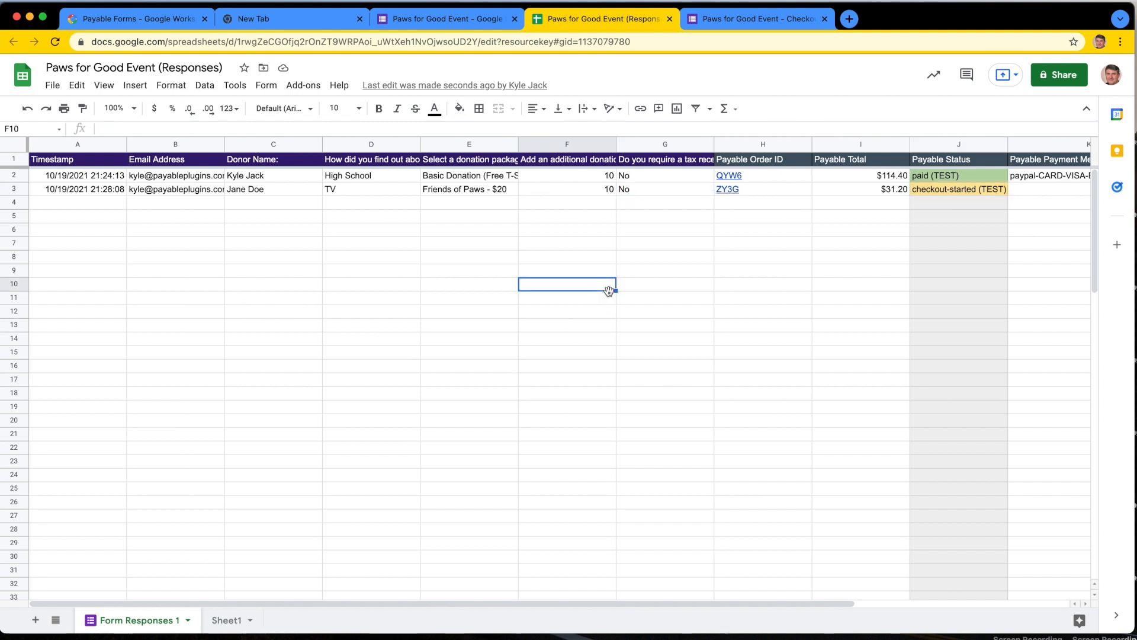
Step: Examine the payment method and transaction ID recorded for the paid response
scroll(663, 310, "right", 5)
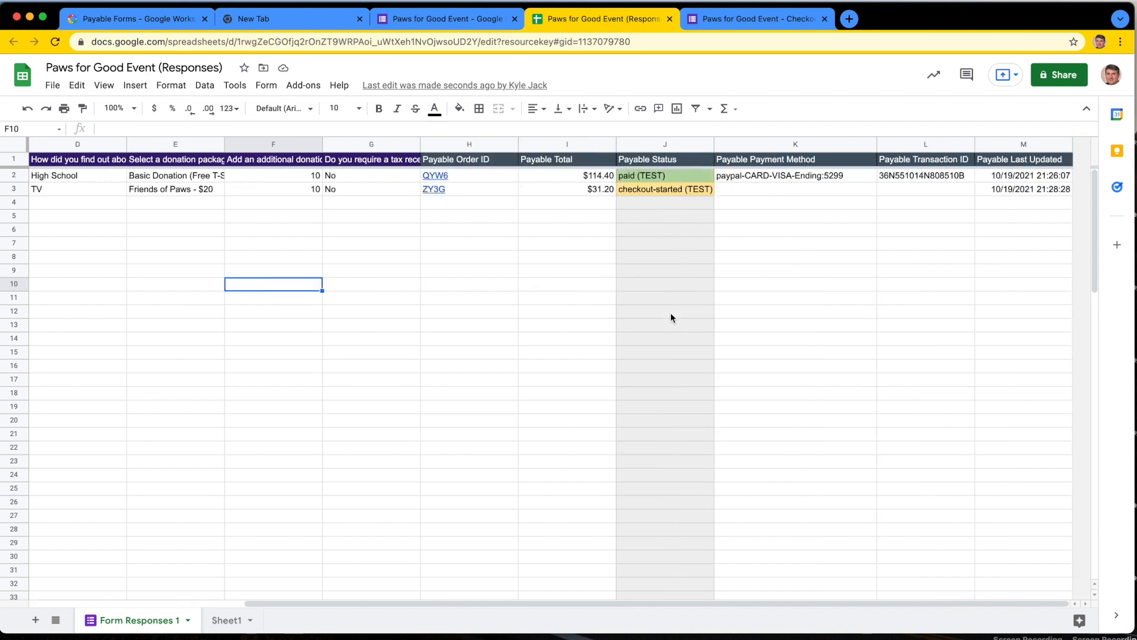
left_click(906, 177)
left_click(754, 176)
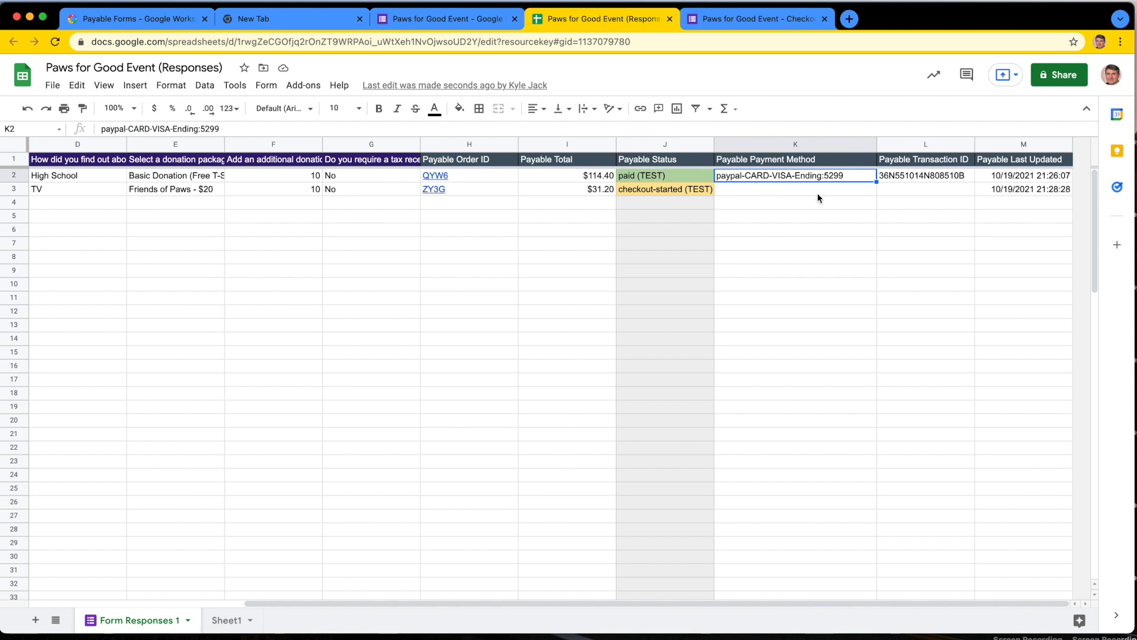
left_click(906, 176)
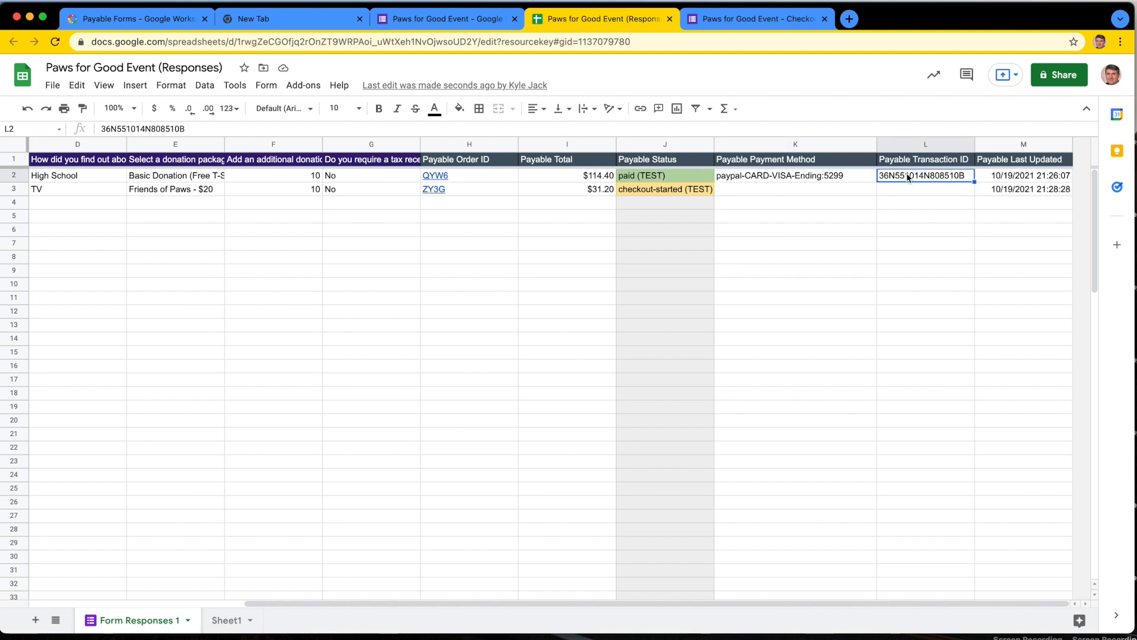
left_click(794, 294)
scroll(557, 311, "left", 5)
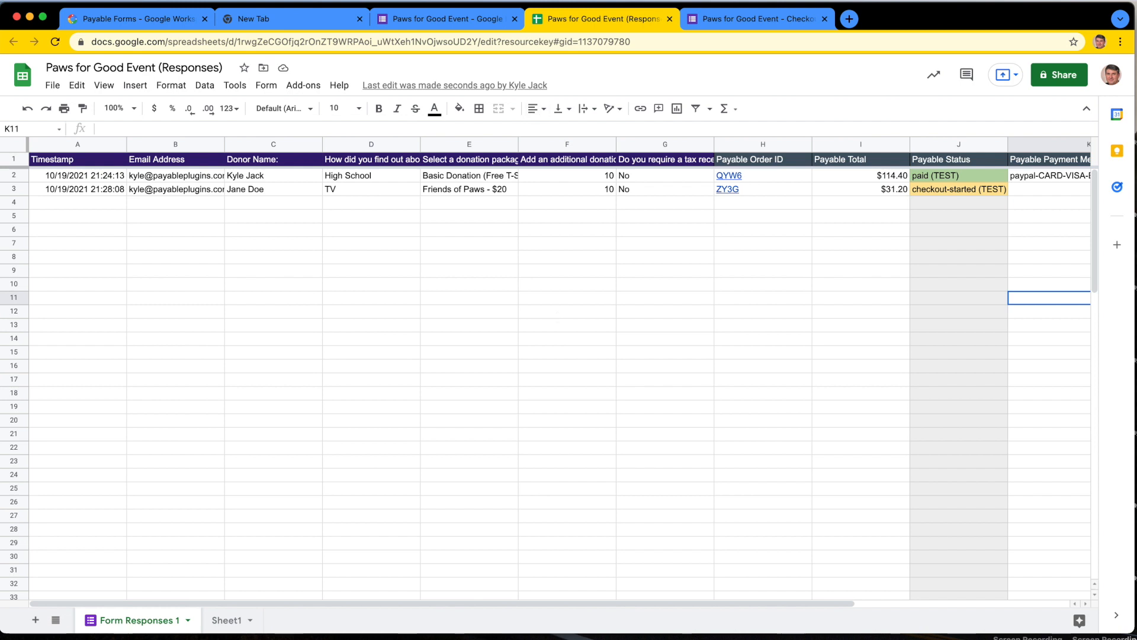
Step: Revisit the second order's checkout page and return to the response summary in the form editor
left_click(755, 23)
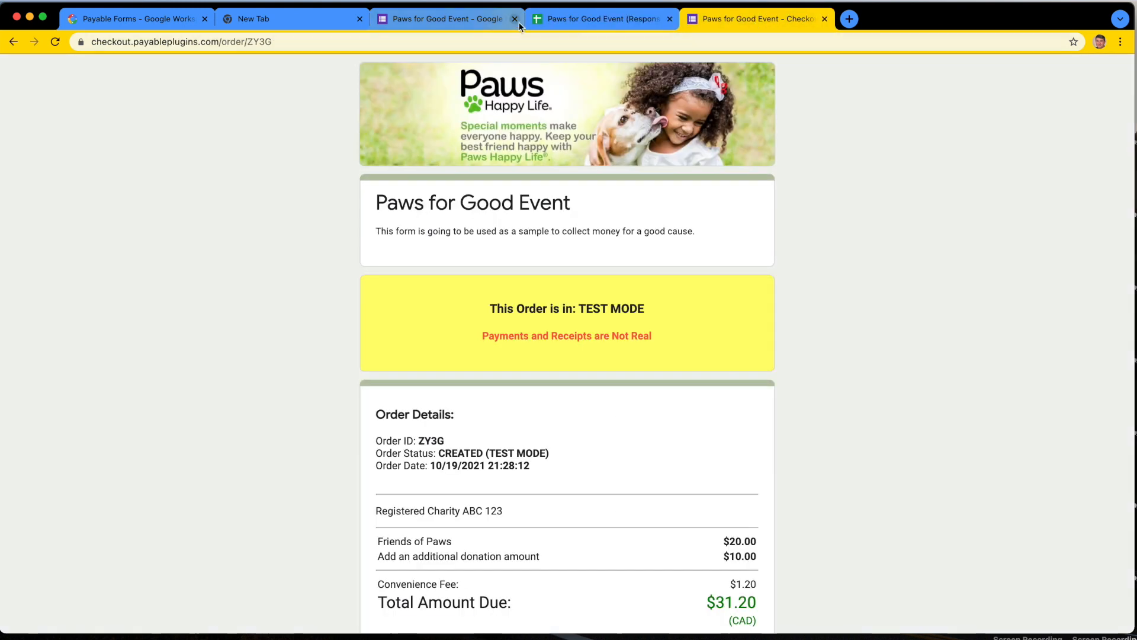
left_click(454, 22)
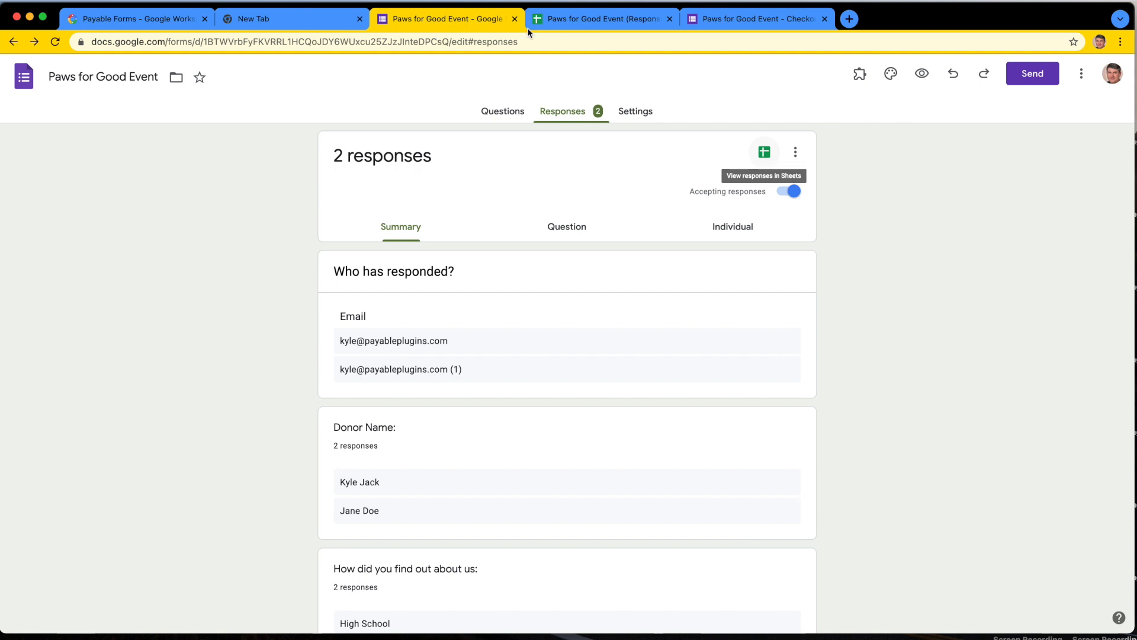
Step: Add a "Diamond Package - $25 / week" option to the "Select a donation package:" question
left_click(500, 113)
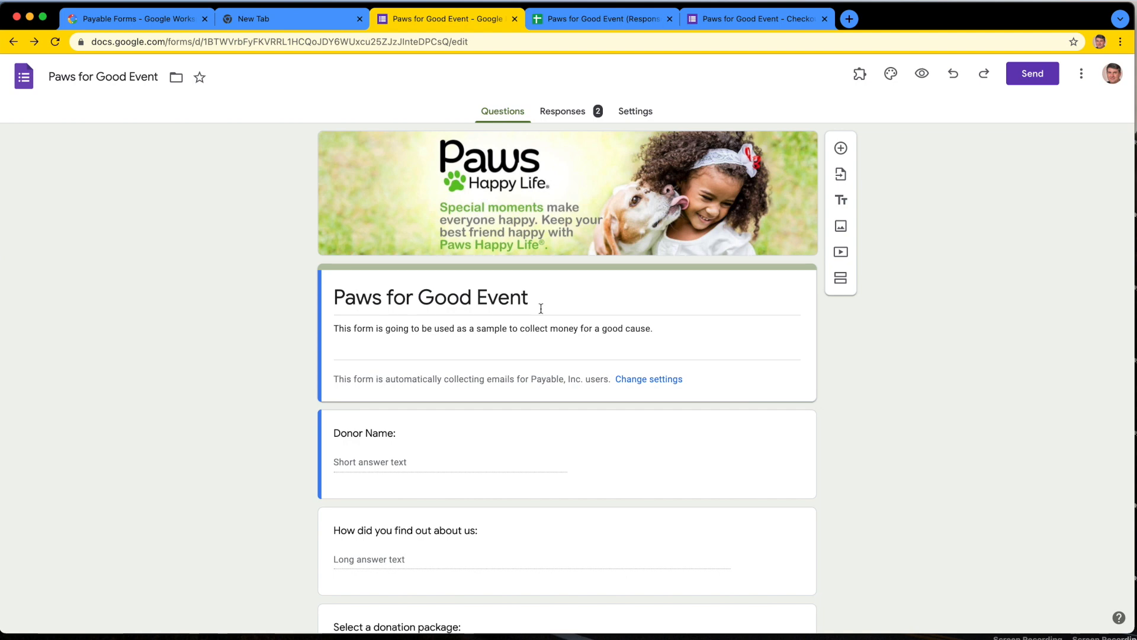
scroll(540, 368, "down", 6)
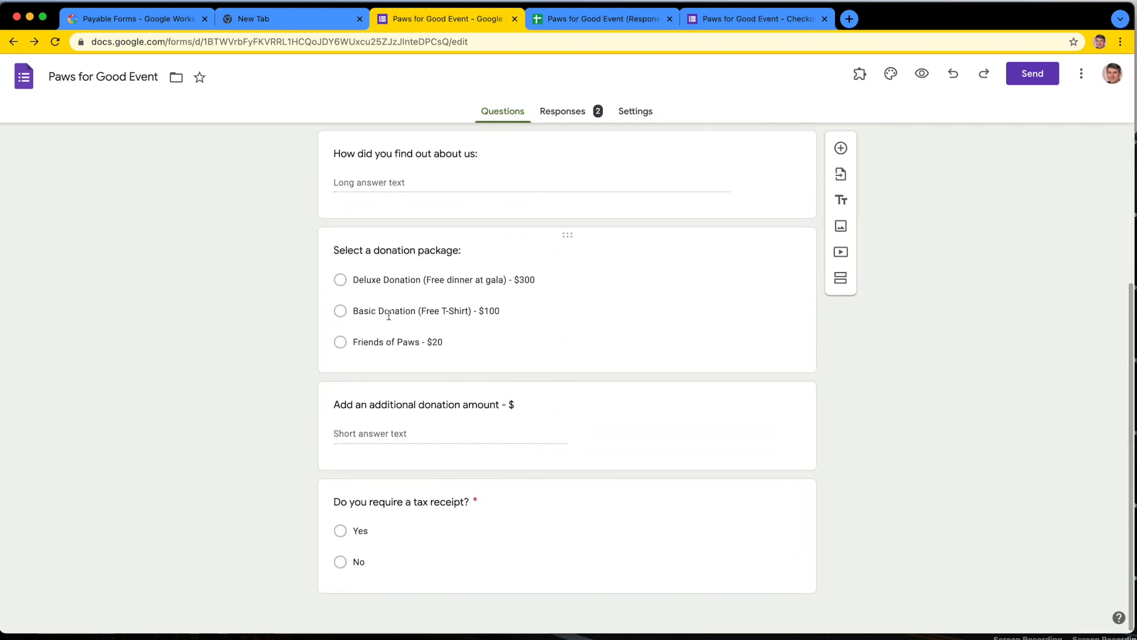
left_click(388, 312)
left_click(375, 393)
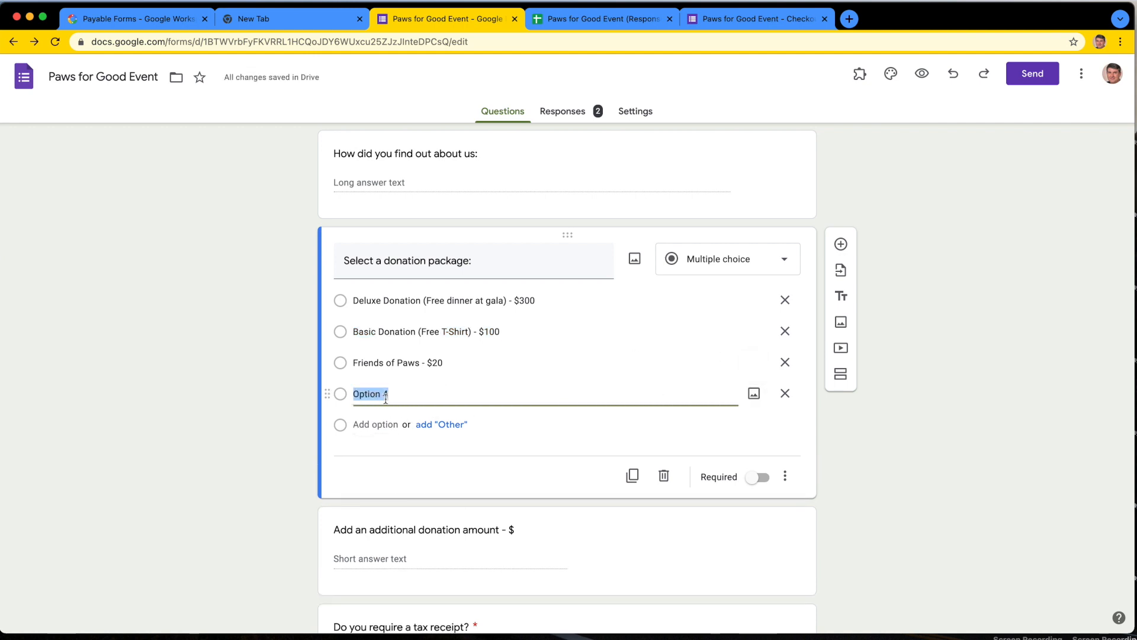
type("Diamond ")
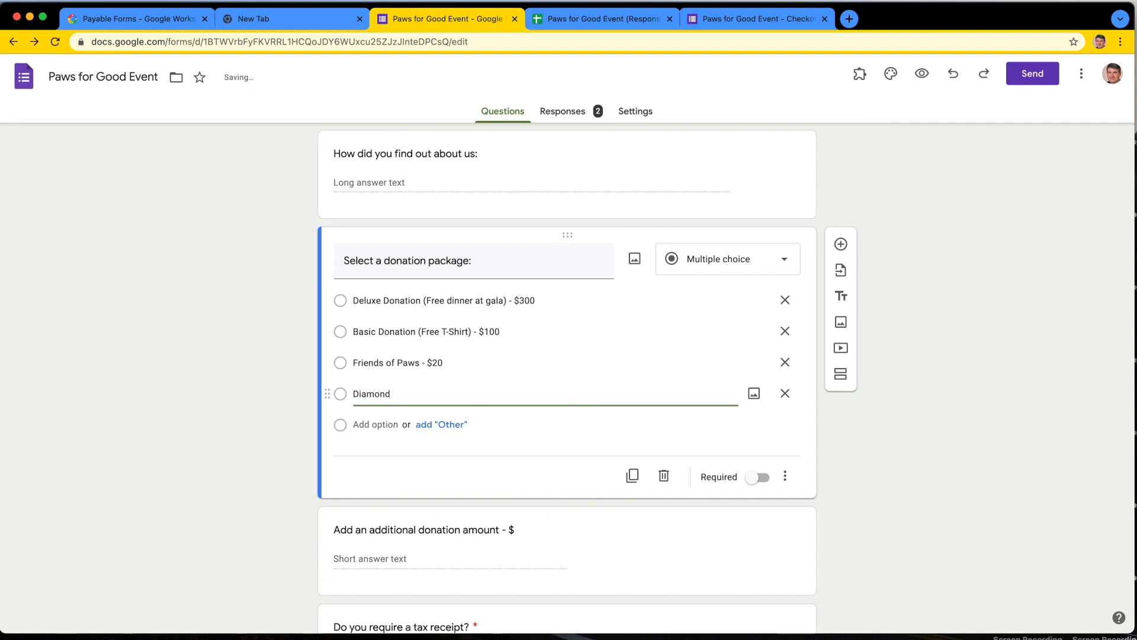
type("Anim")
key("BackSpace")
key("BackSpace")
key("BackSpace")
key("BackSpace")
type("Pa")
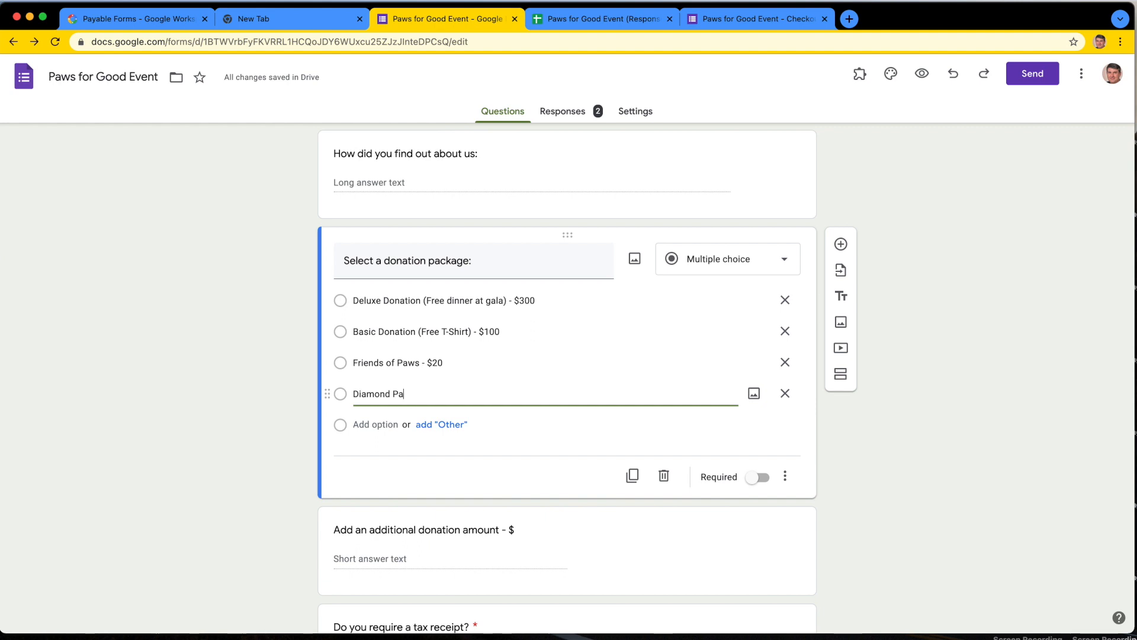
type("ckage - $25")
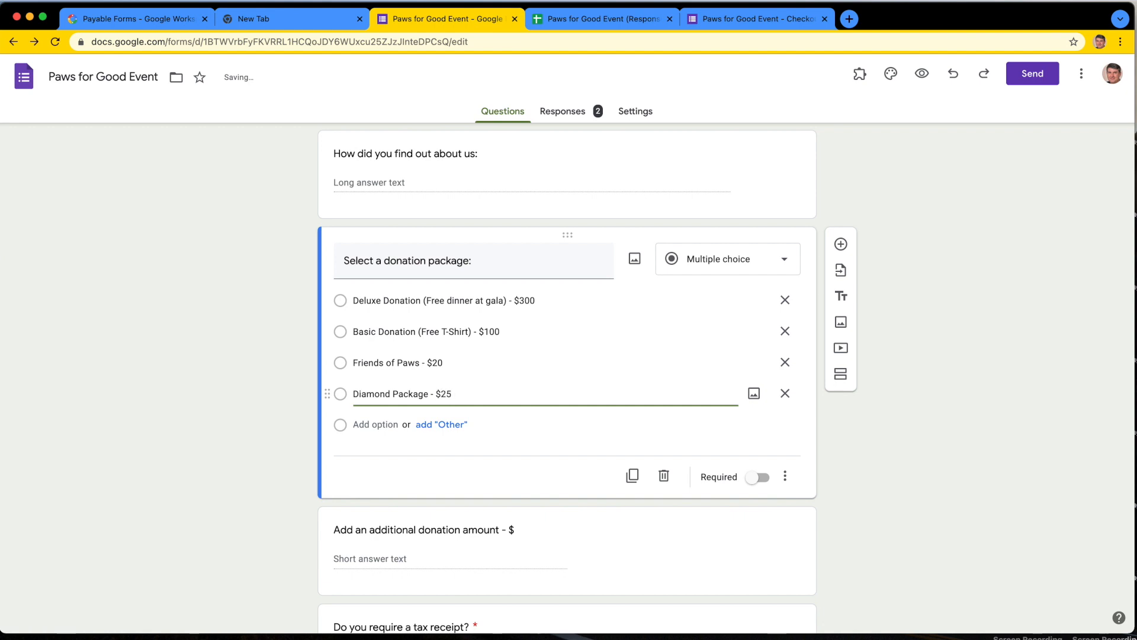
type(" / week")
Step: Move the Diamond Package option to first place among the donation packages, above Deluxe Donation
left_click_drag(329, 394, 333, 299)
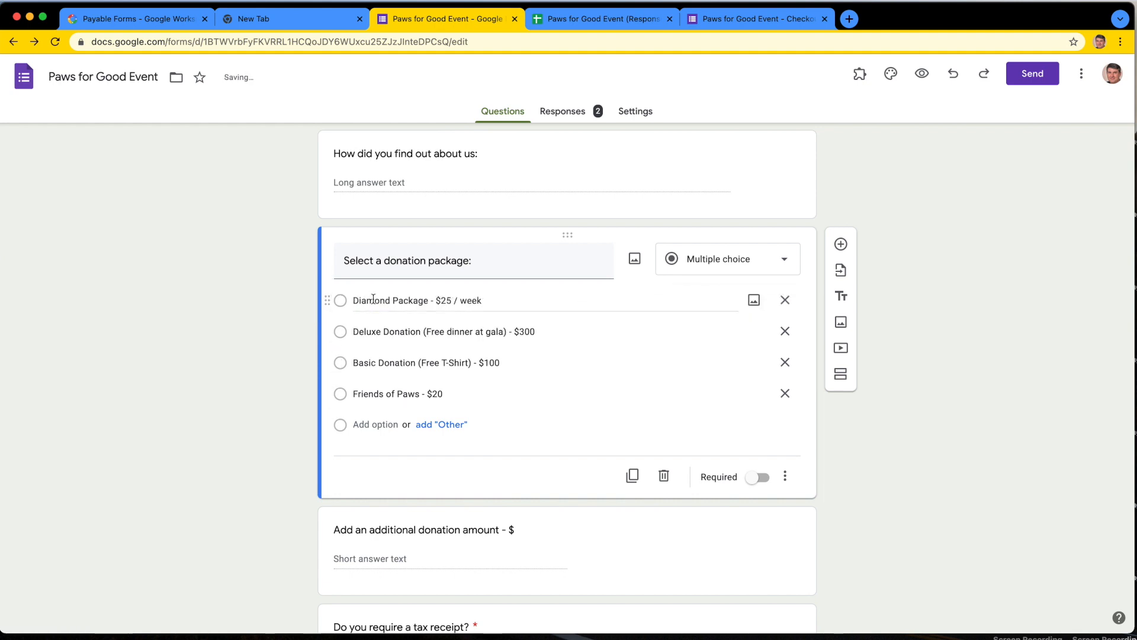
left_click(536, 334)
left_click(537, 335)
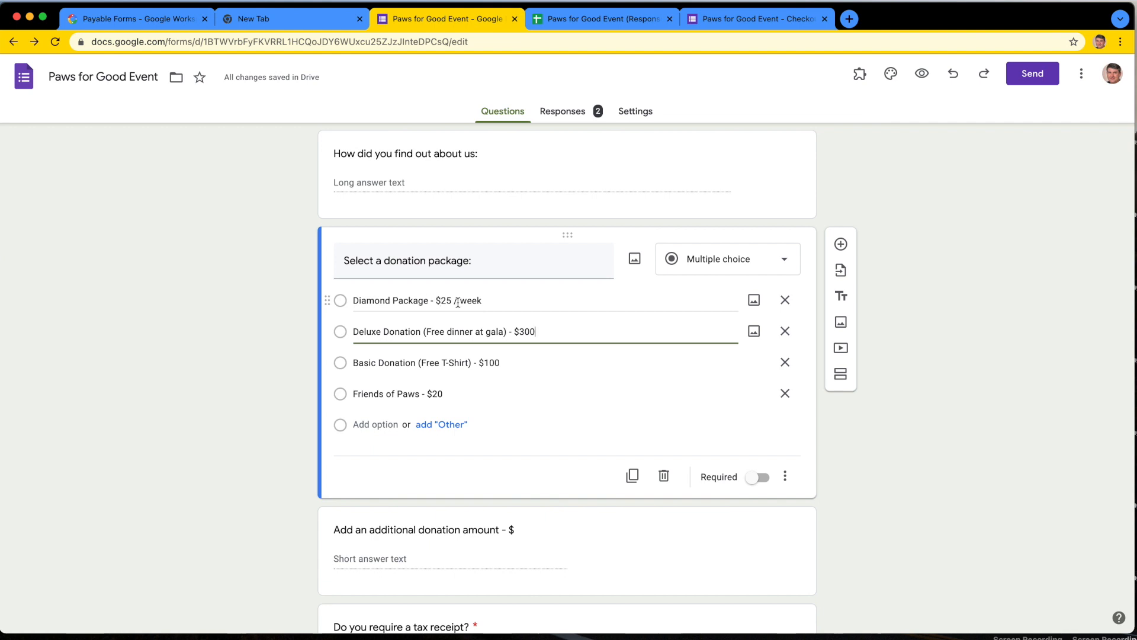
left_click(215, 341)
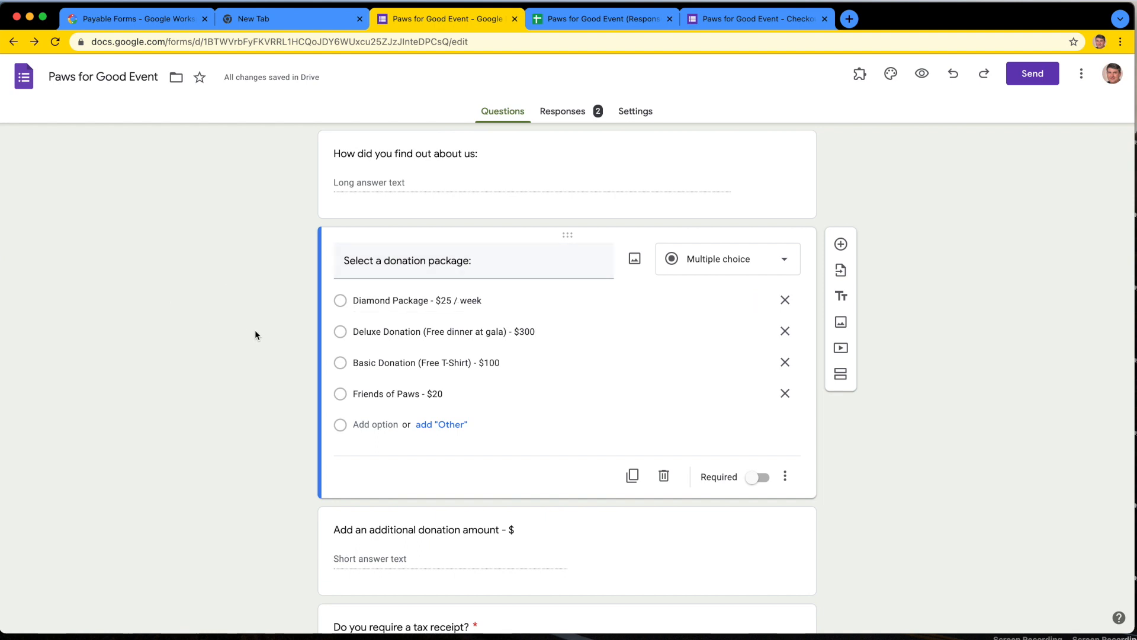
Step: Preview the form, enter a donor name and answer "Golf" for how the donor found out about the event
left_click(920, 75)
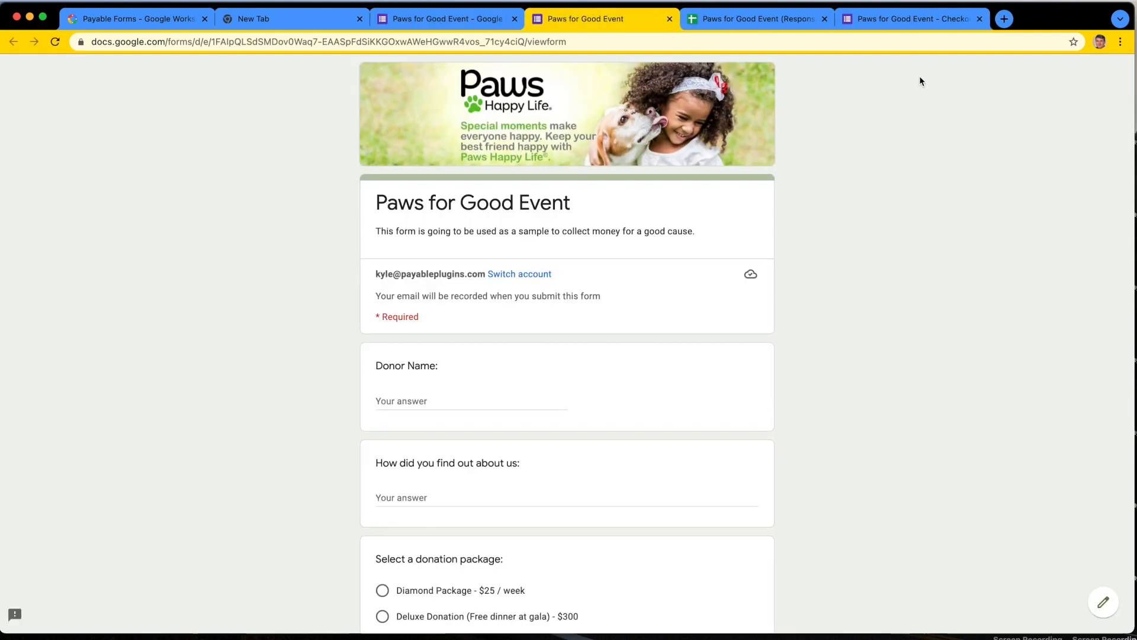
scroll(847, 304, "down", 4)
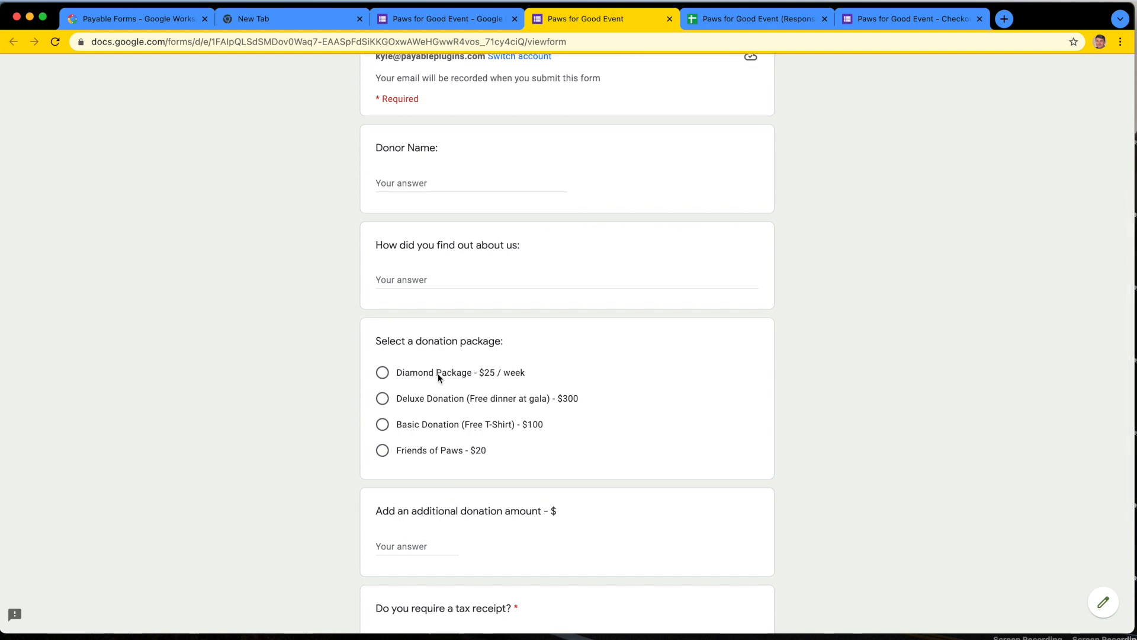
left_click(402, 185)
type("Joe Smith")
key("Tab")
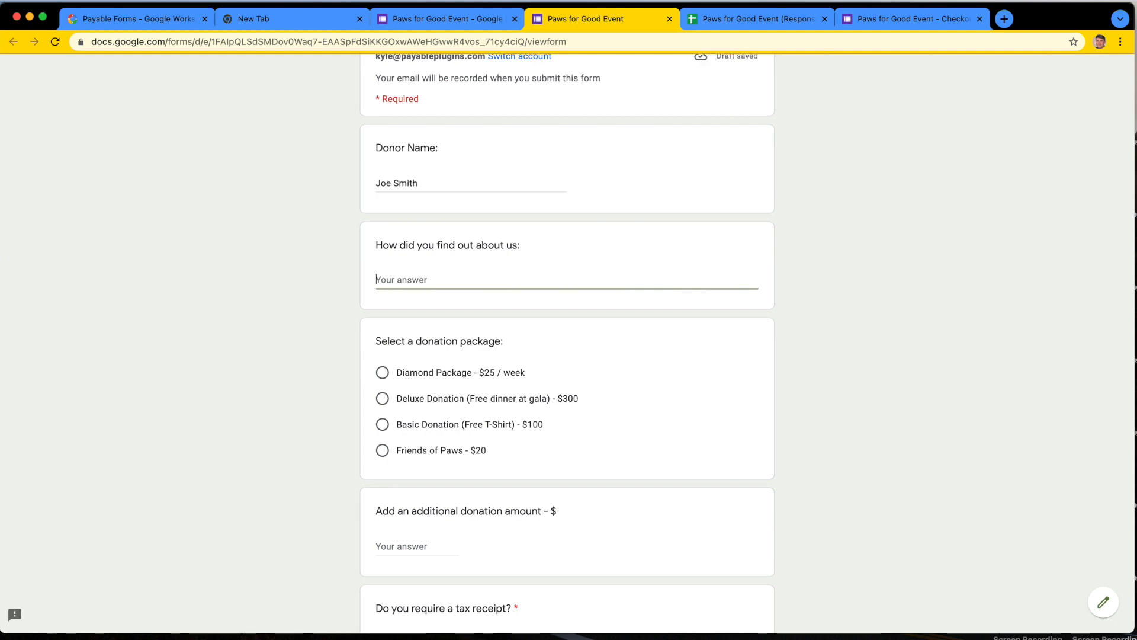
type("Golf")
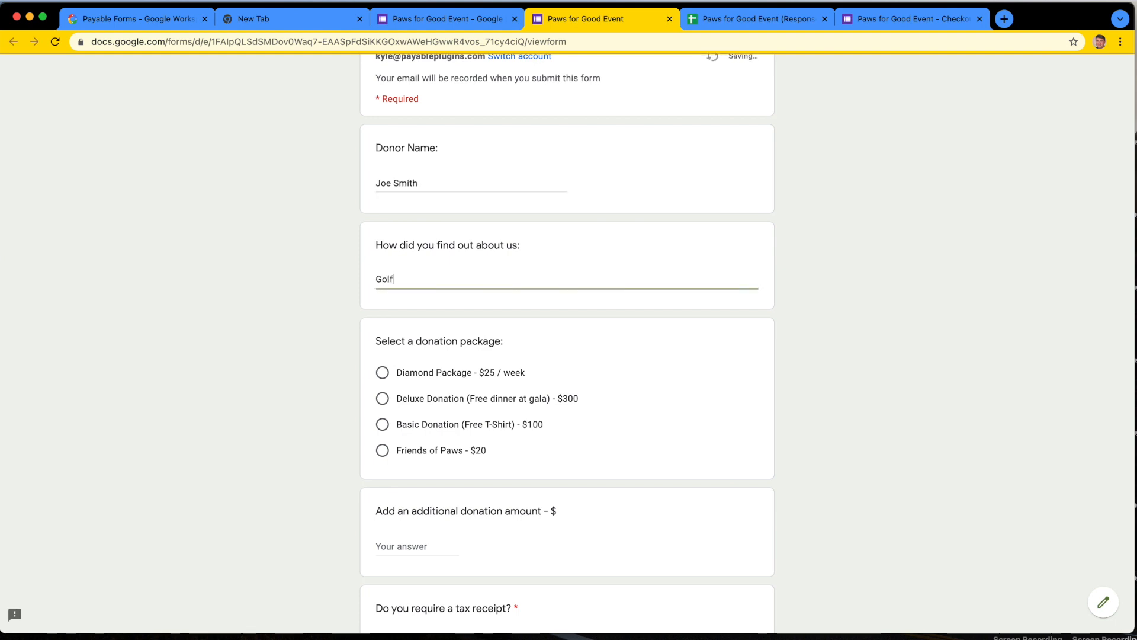
Step: Submit the response with the Diamond Package, an additional donation of 30 and a tax receipt, and open its checkout link
scroll(472, 254, "down", 3)
left_click(419, 282)
scroll(425, 326, "down", 4)
left_click(419, 361)
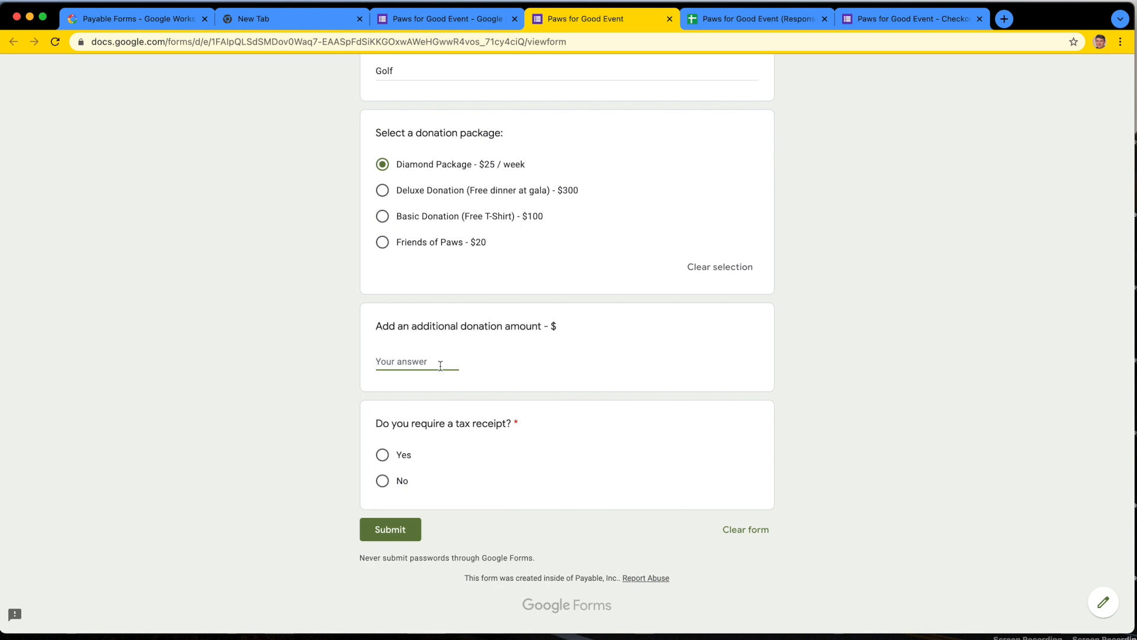
type("30")
left_click(382, 457)
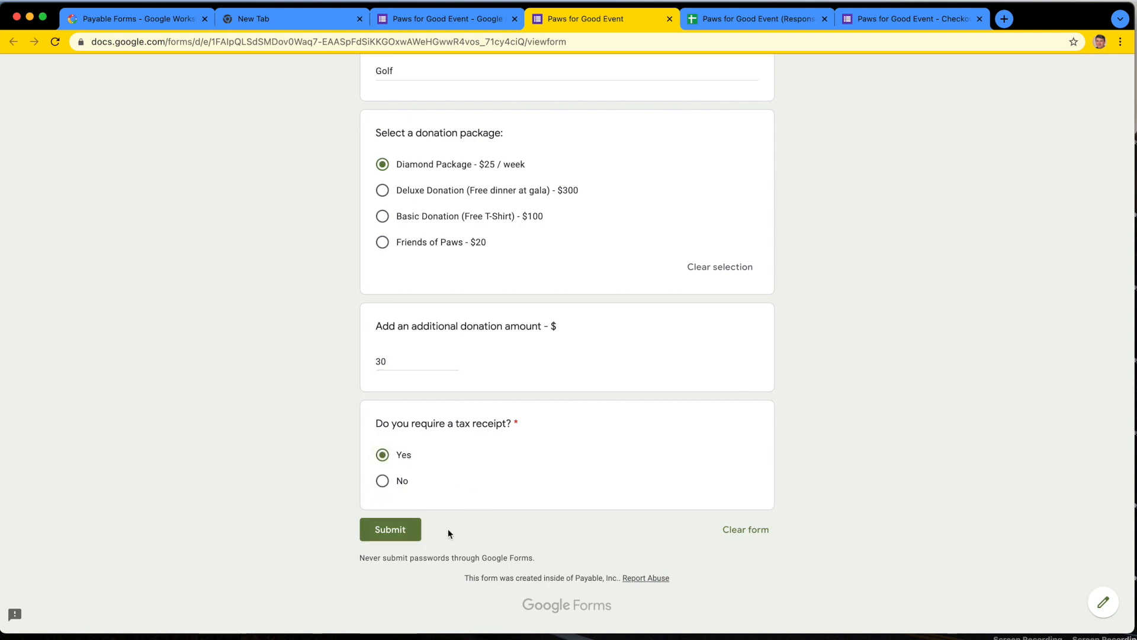
left_click(409, 533)
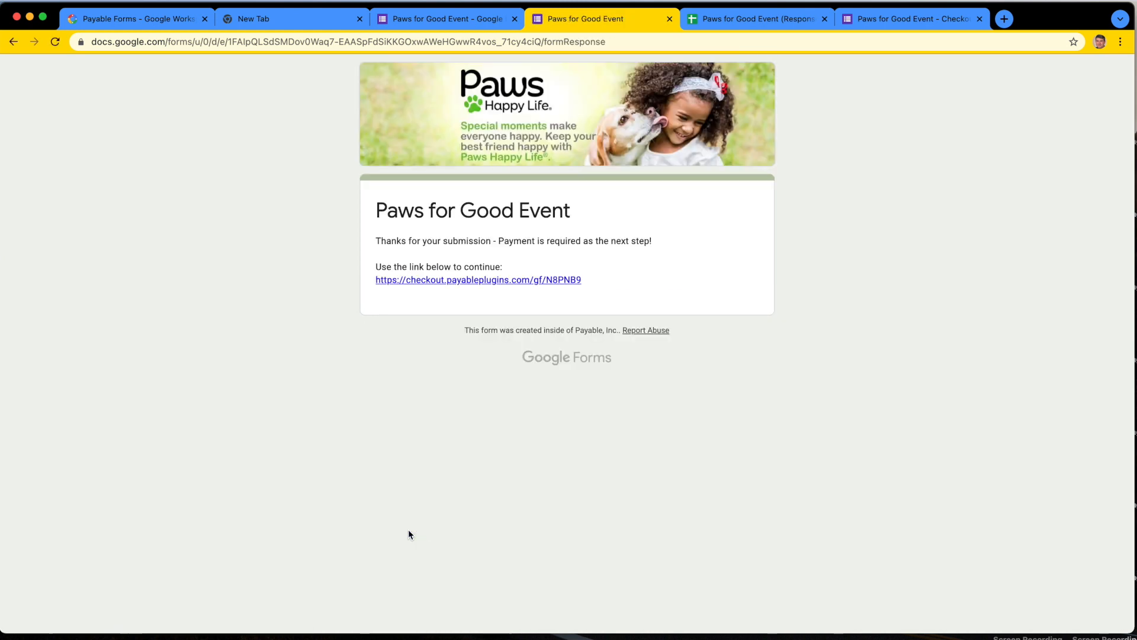
left_click(450, 280)
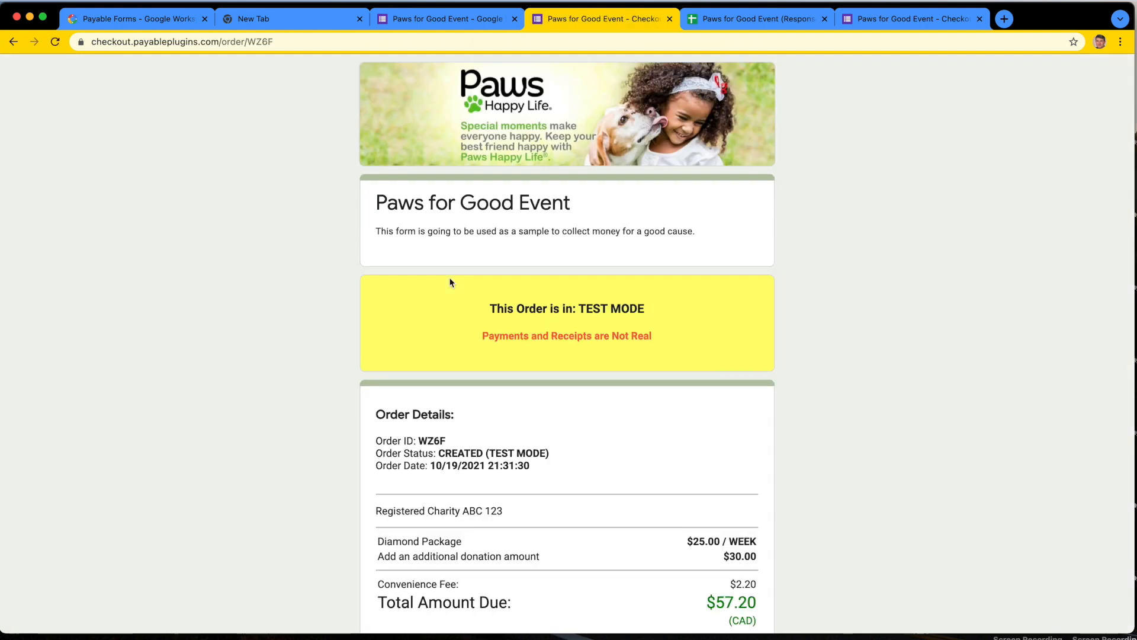
Step: Examine the charity line, the weekly package price and the additional donation amount in the checkout's order details
scroll(452, 385, "down", 5)
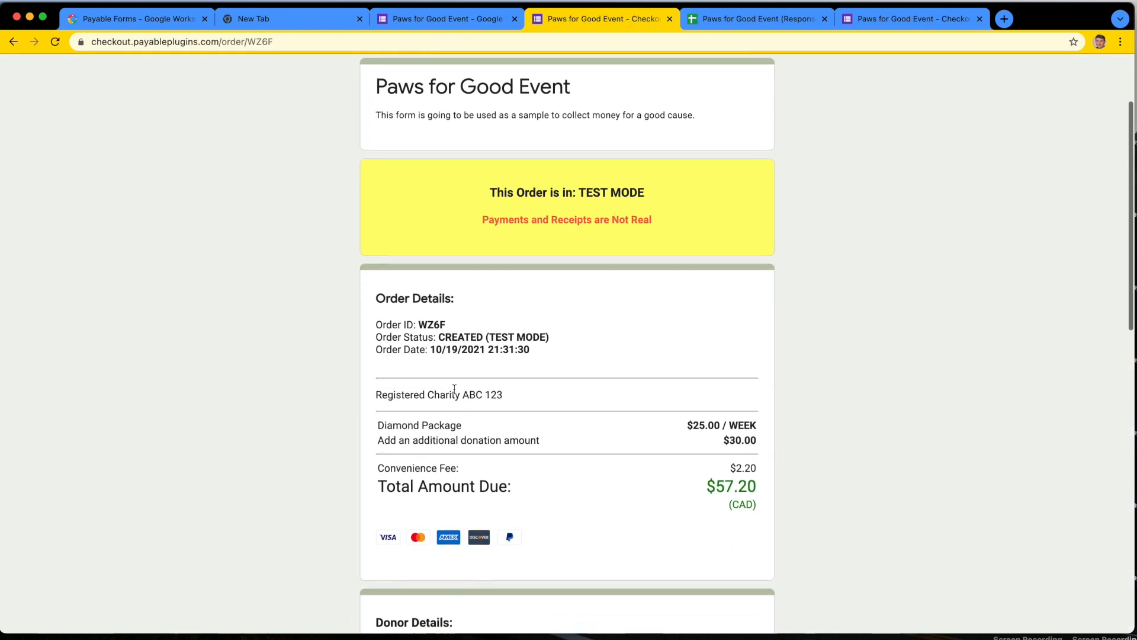
left_click_drag(377, 395, 464, 403)
left_click_drag(689, 395, 760, 399)
left_click(760, 399)
left_click_drag(685, 397, 757, 393)
left_click(758, 396)
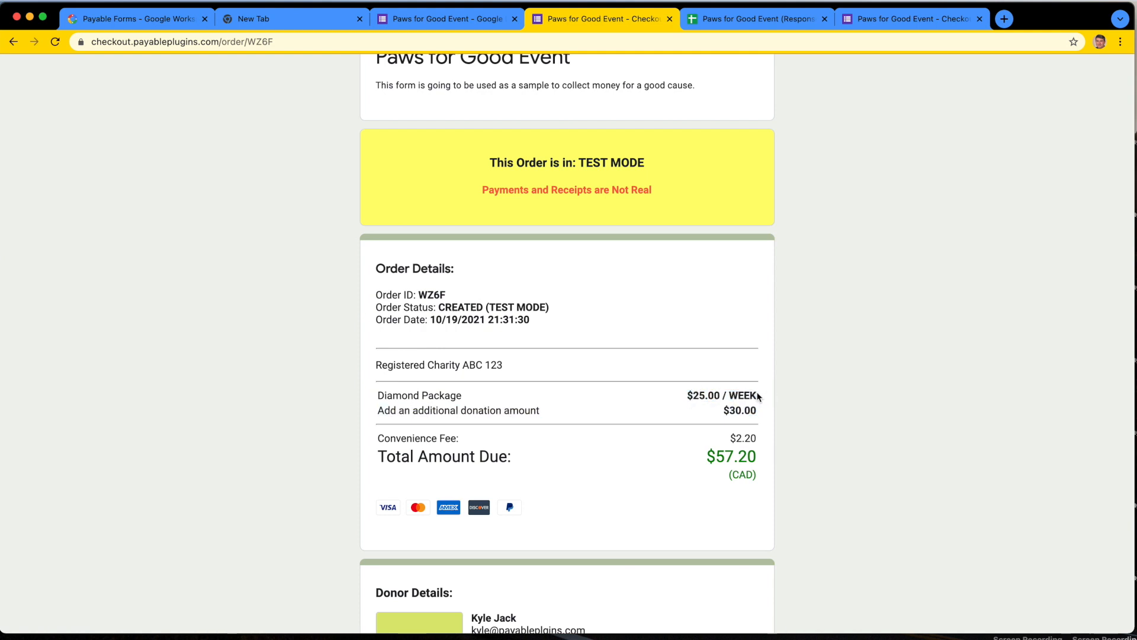
scroll(758, 397, "down", 1)
left_click_drag(713, 395, 756, 397)
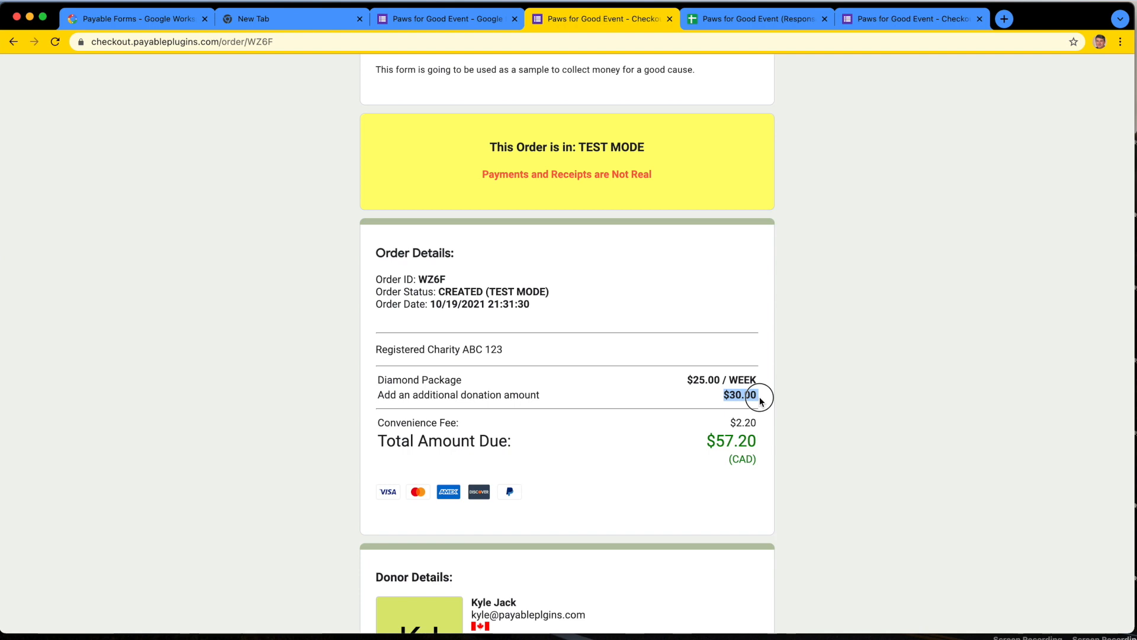
Step: Choose PayPal as the payment option and log in with the test account's email and password
scroll(613, 454, "down", 10)
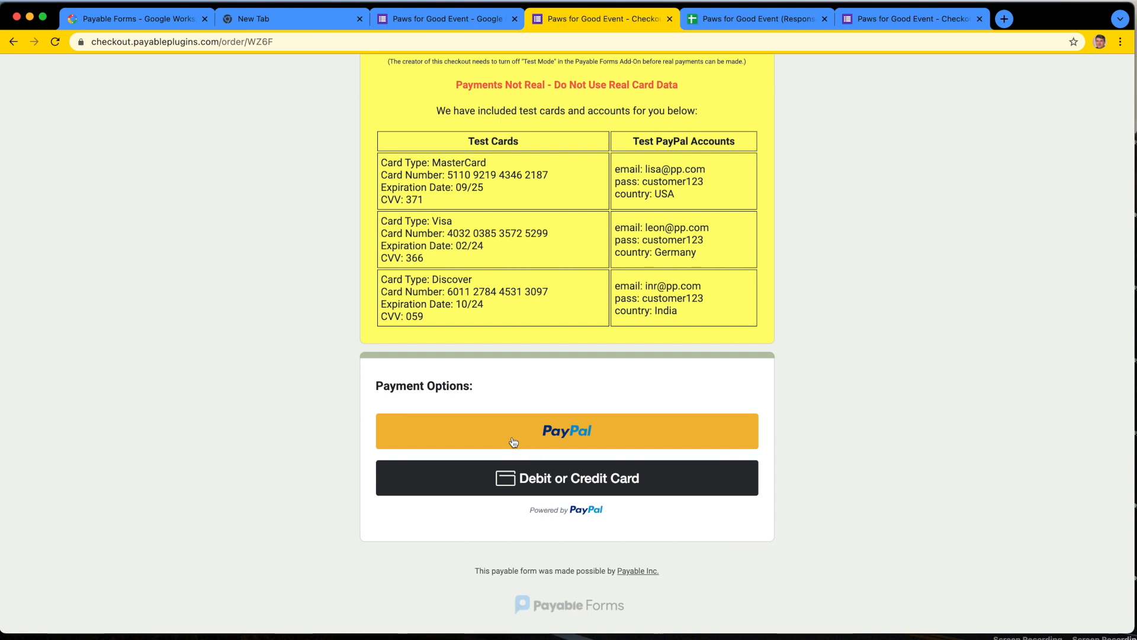
left_click(512, 440)
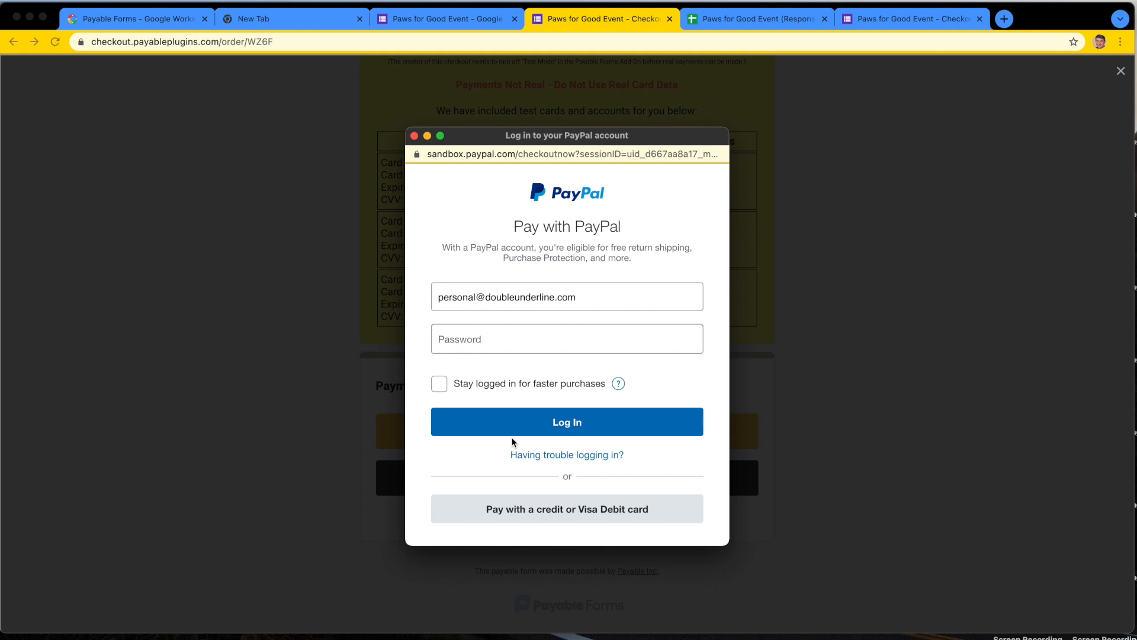
left_click(475, 304)
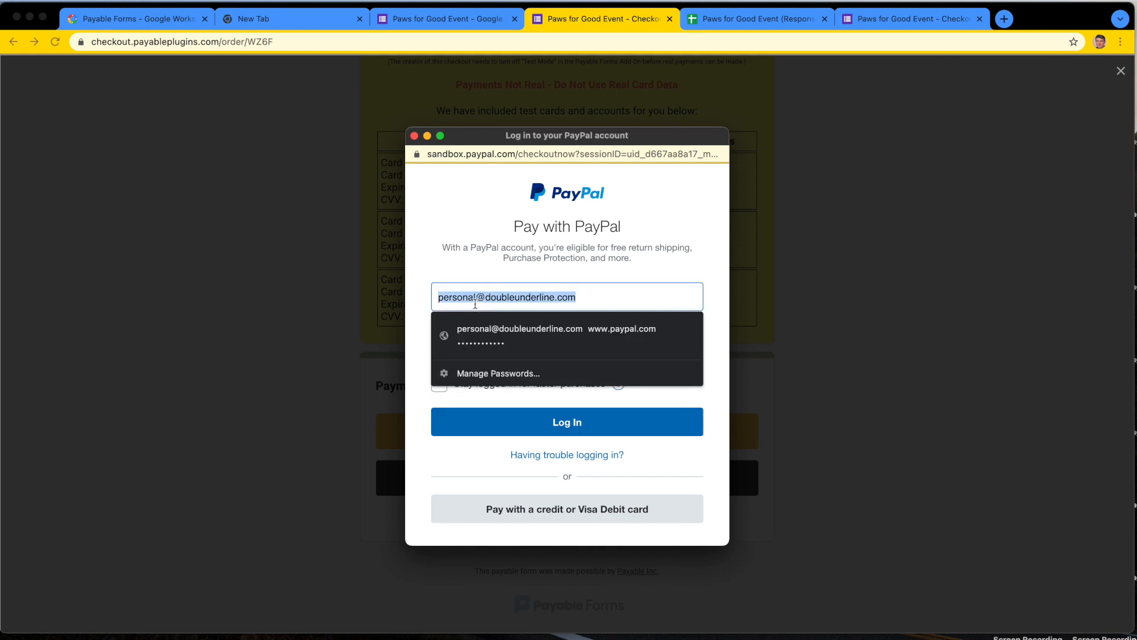
type("lucy@pp")
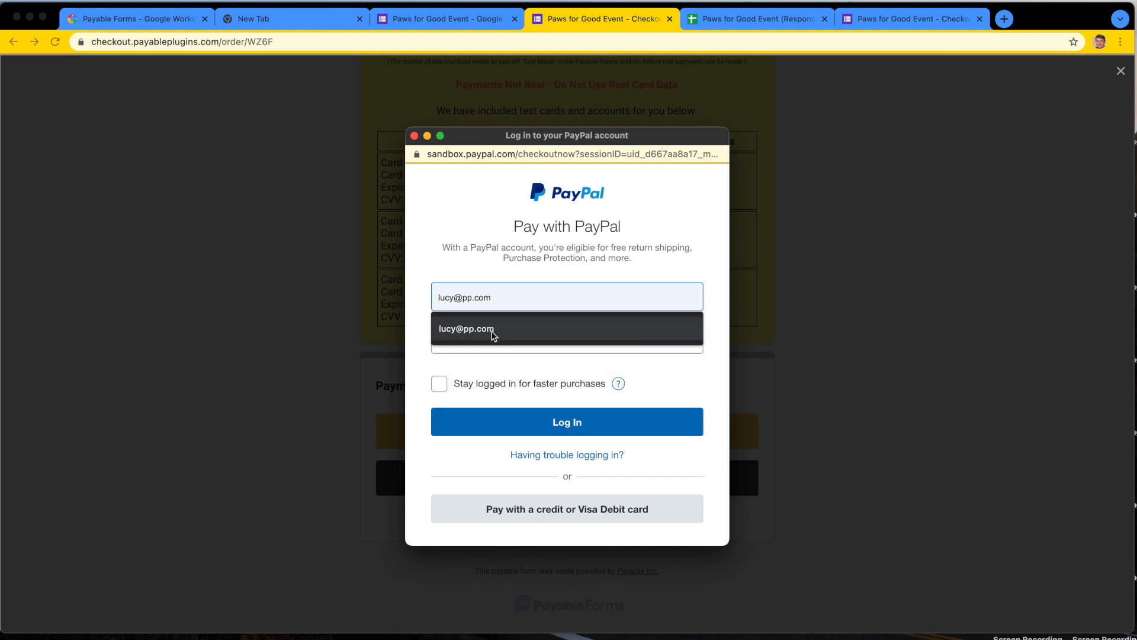
left_click(493, 330)
left_click(476, 339)
type("password")
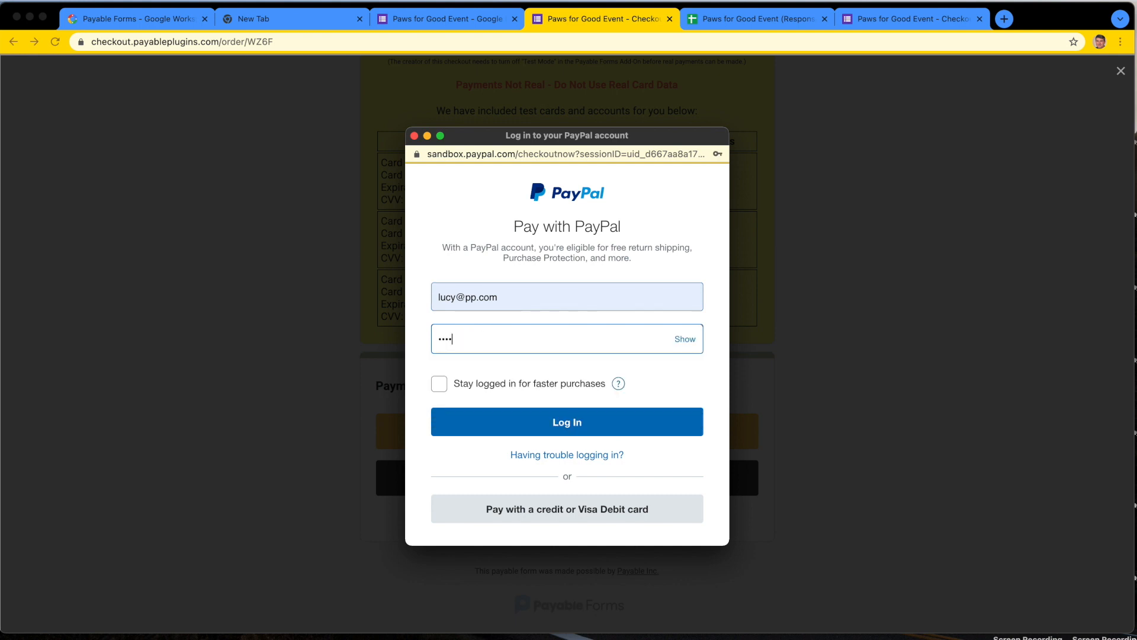
key("BackSpace")
key("BackSpace")
key("BackSpace")
key("BackSpace")
key("BackSpace")
key("BackSpace")
type("•••••••••••")
key("Return")
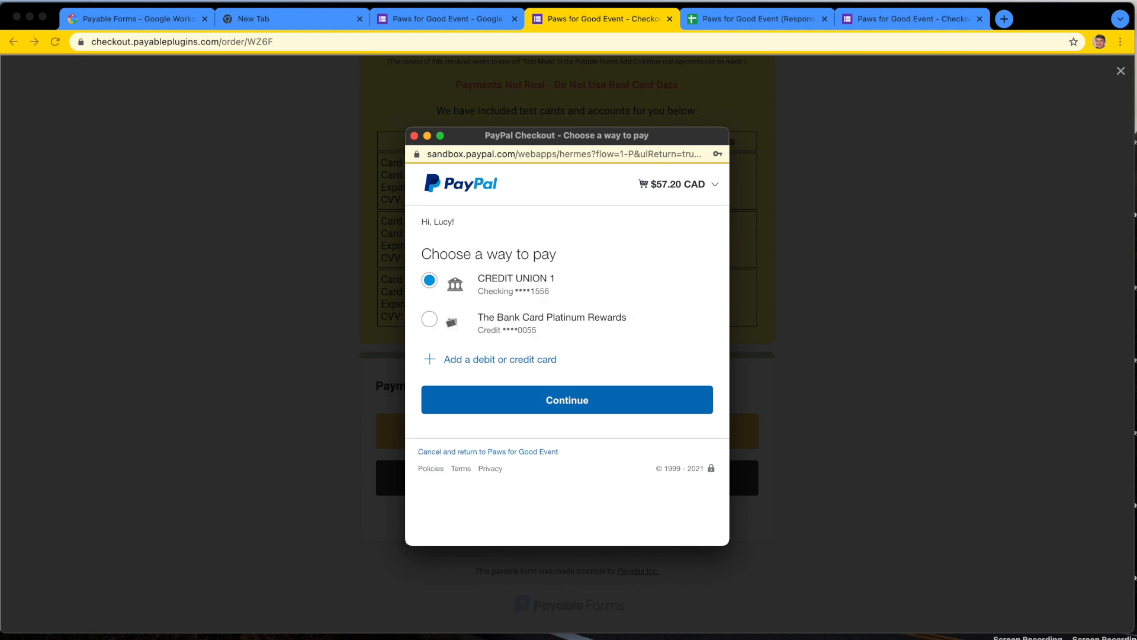
Step: Examine the PayPal cart's subscription details, including the weekly charge, the Diamond Package amount and the one-time setup fee
left_click(716, 187)
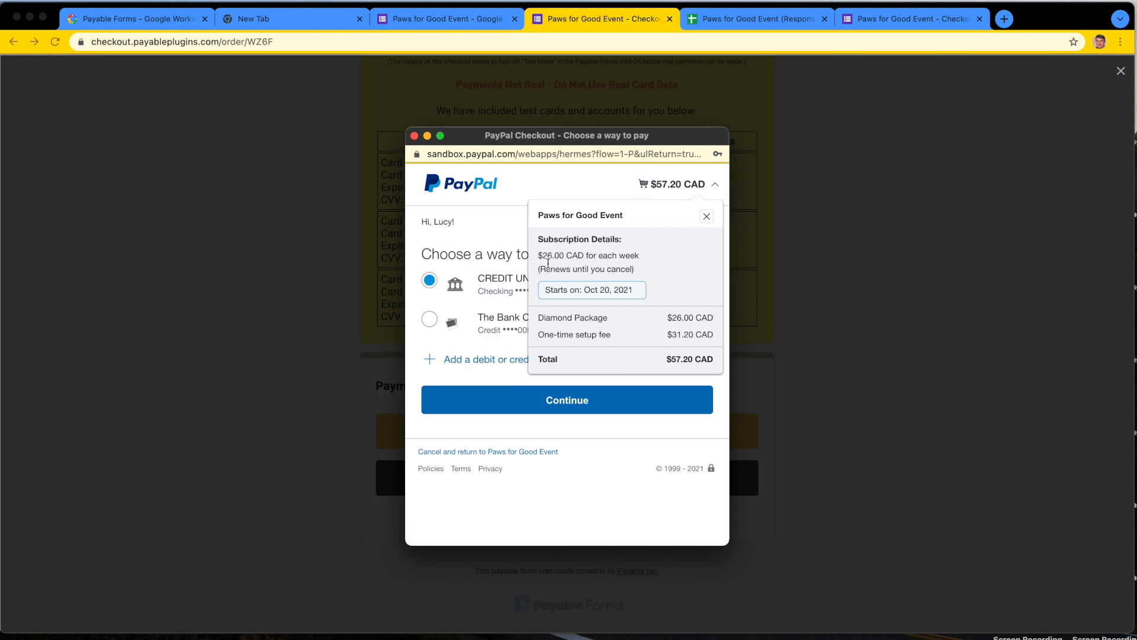
left_click_drag(545, 255, 582, 256)
left_click(586, 259)
left_click_drag(662, 318, 716, 324)
left_click_drag(538, 335, 618, 338)
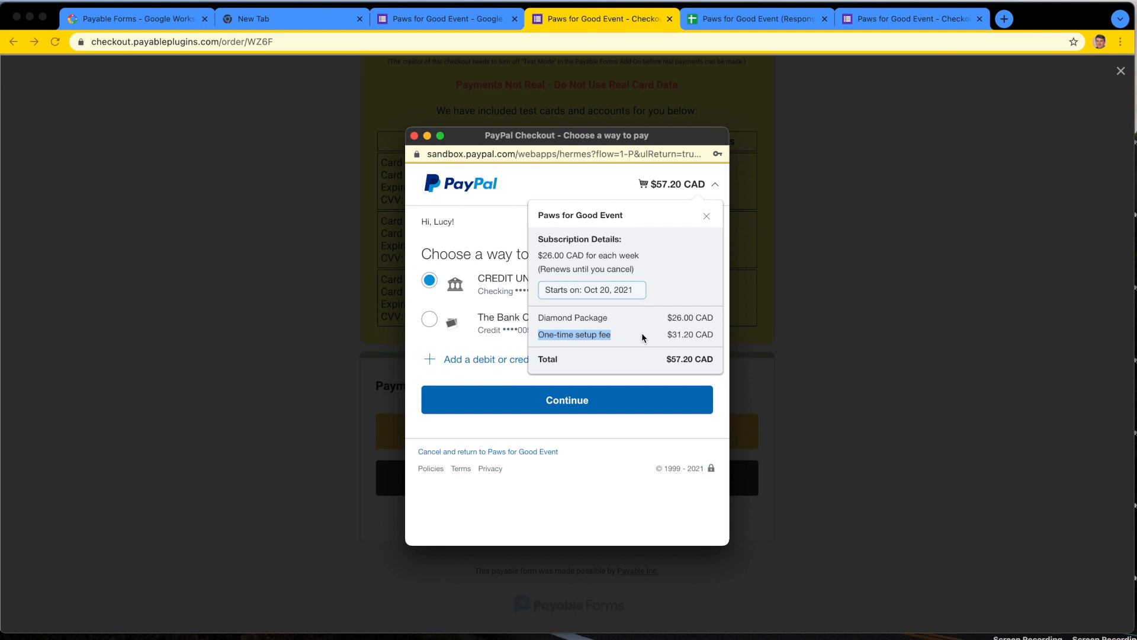
left_click_drag(712, 332, 663, 333)
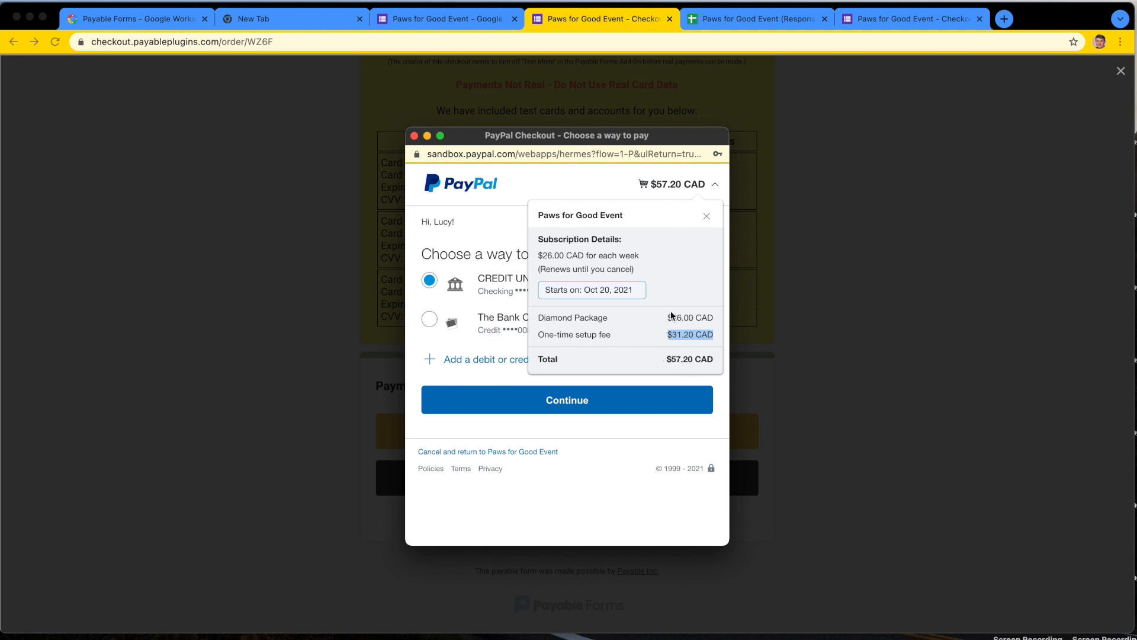
left_click_drag(666, 318, 718, 320)
left_click(628, 450)
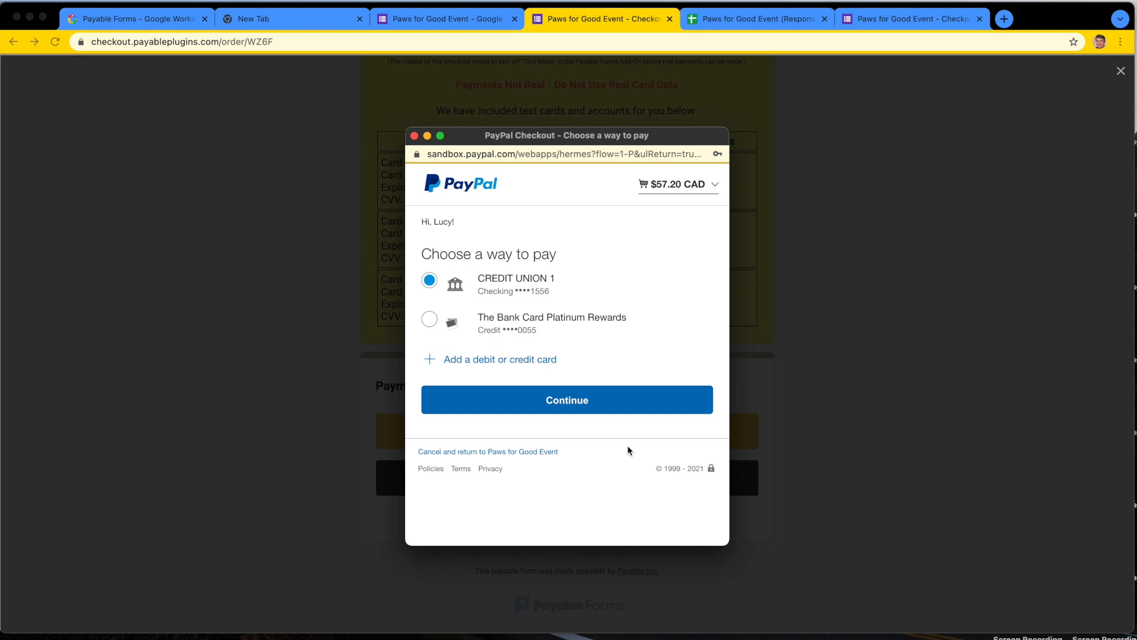
Step: Pay with the preselected CREDIT UNION 1 checking account and agree to the weekly subscription
left_click(598, 406)
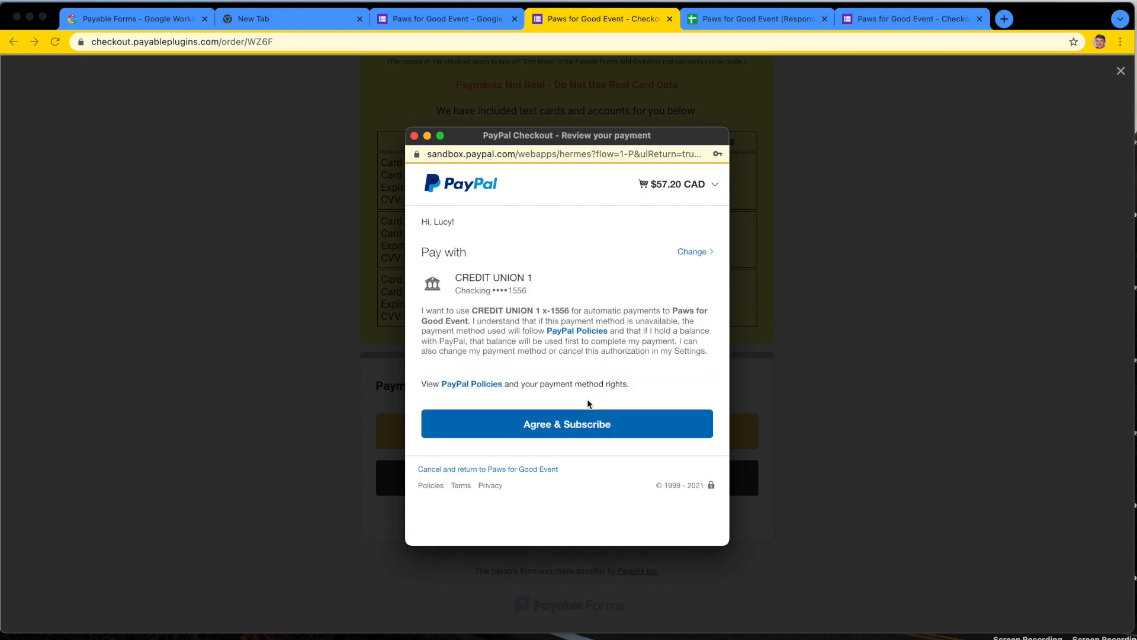
left_click(574, 431)
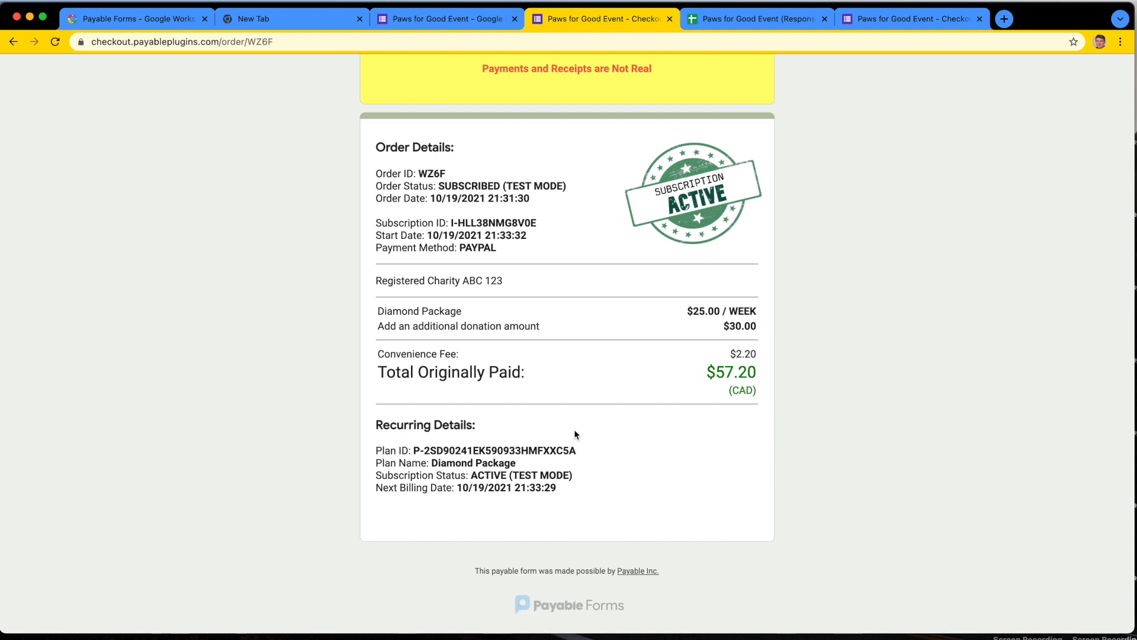
Step: Examine the subscription ID, weekly package price and next billing date on the order page
left_click_drag(376, 224, 531, 224)
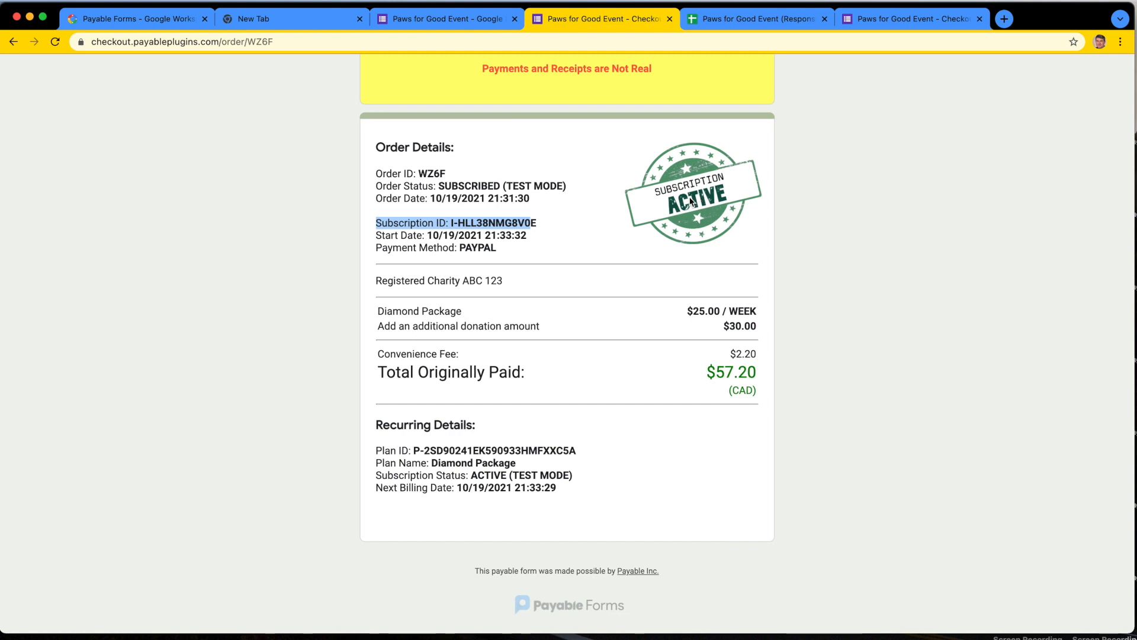
left_click_drag(682, 310, 761, 312)
left_click(809, 315)
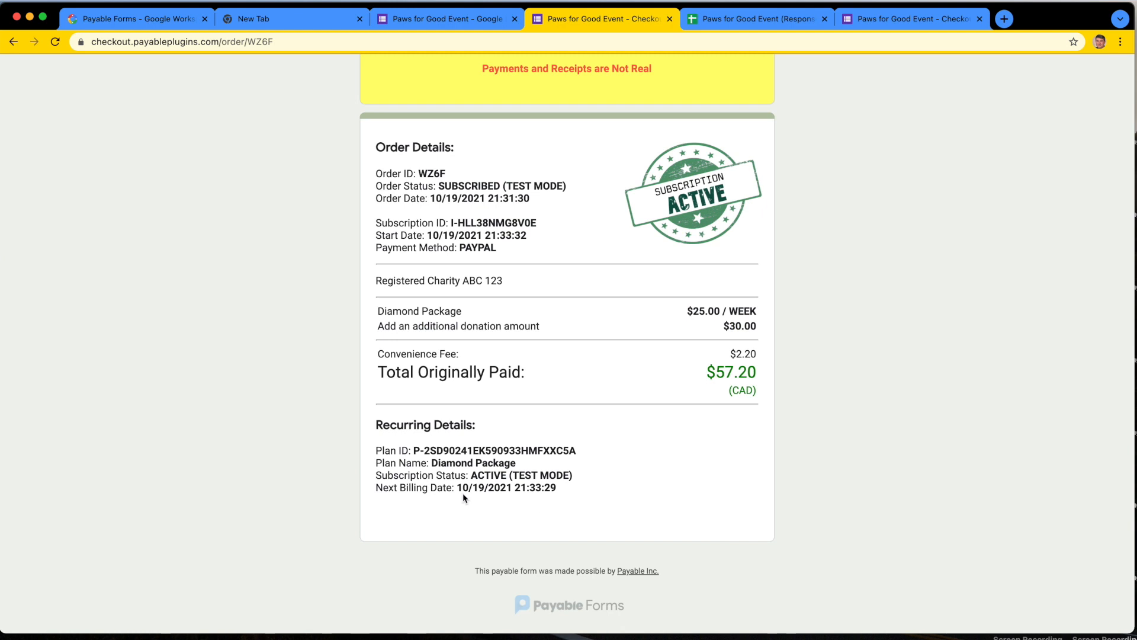
left_click_drag(462, 487, 556, 476)
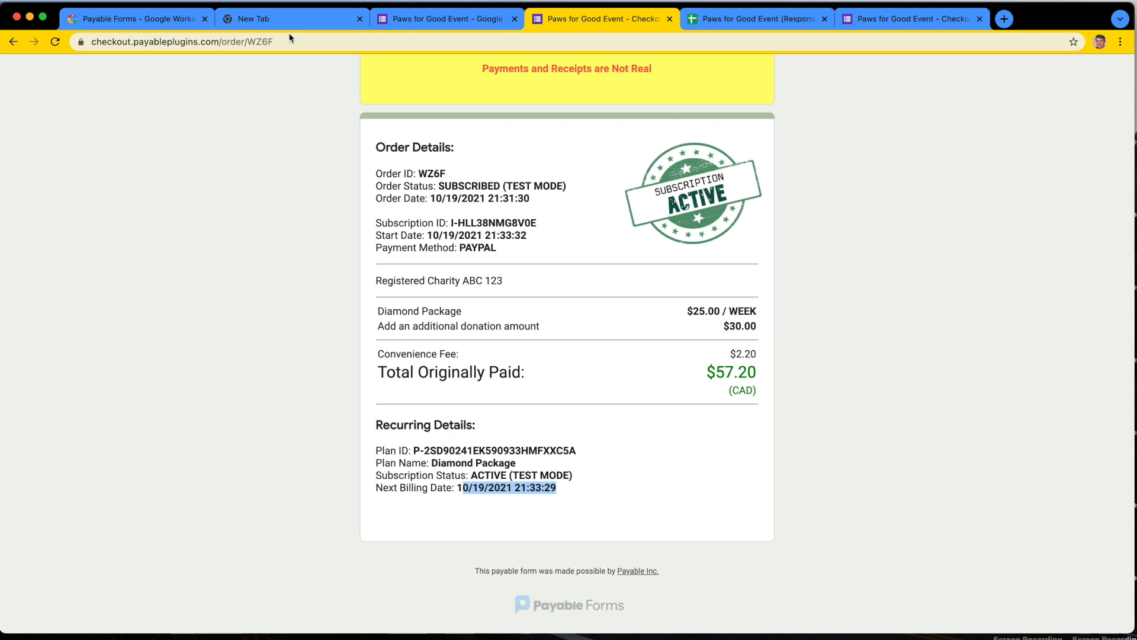
Step: Switch to the Paws for Good Event responses spreadsheet and locate the donor name in the Diamond Package subscription's row
scroll(350, 229, "up", 3)
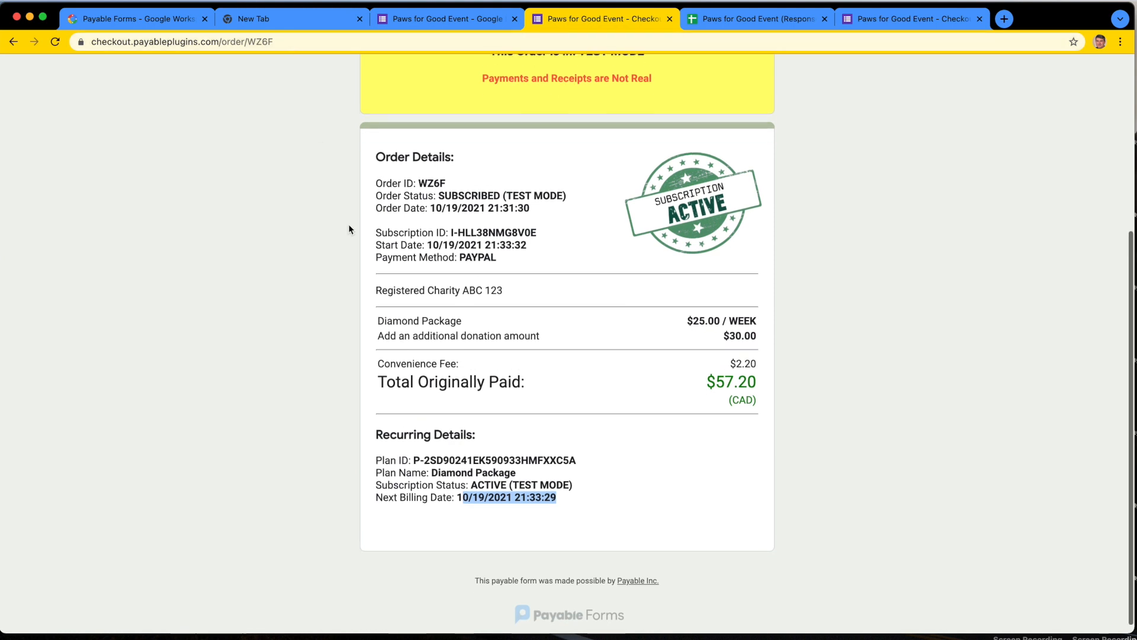
scroll(349, 228, "up", 3)
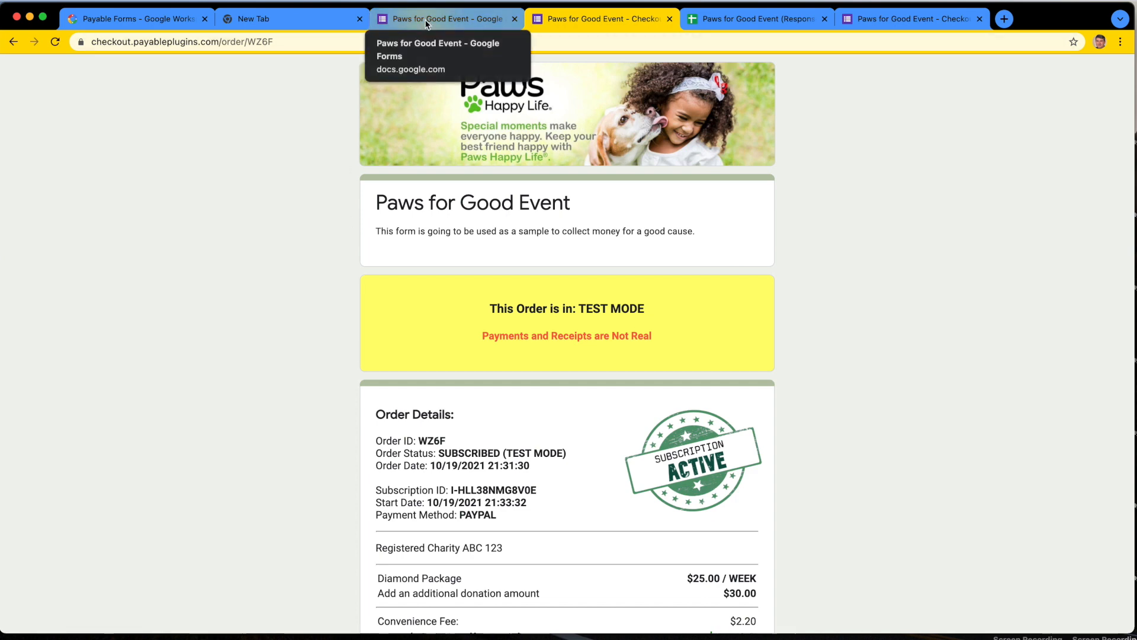
left_click(731, 20)
left_click(625, 288)
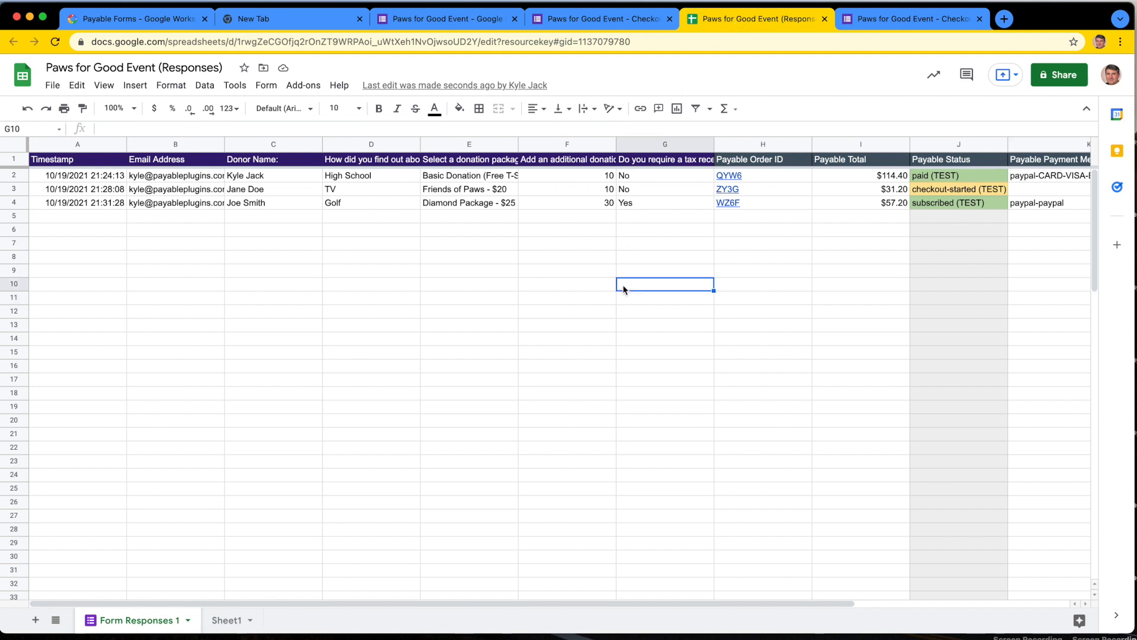
left_click(279, 206)
left_click(352, 203)
left_click(255, 205)
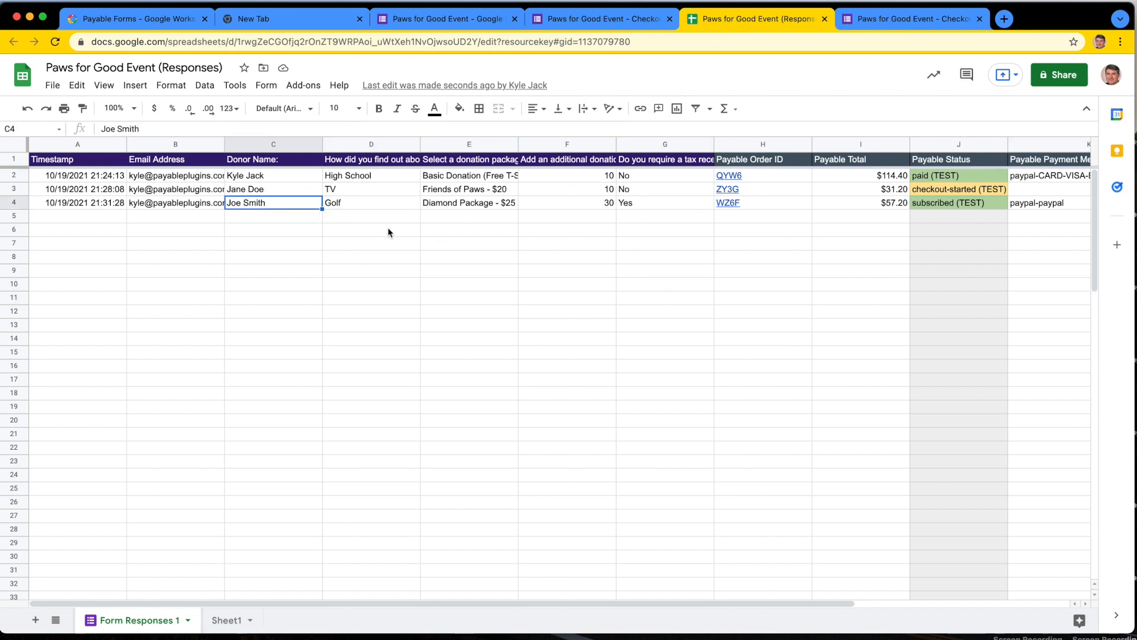
Step: Examine the referral source, donation package, additional donation and tax receipt answer in the Diamond Package row
scroll(383, 230, "right", 3)
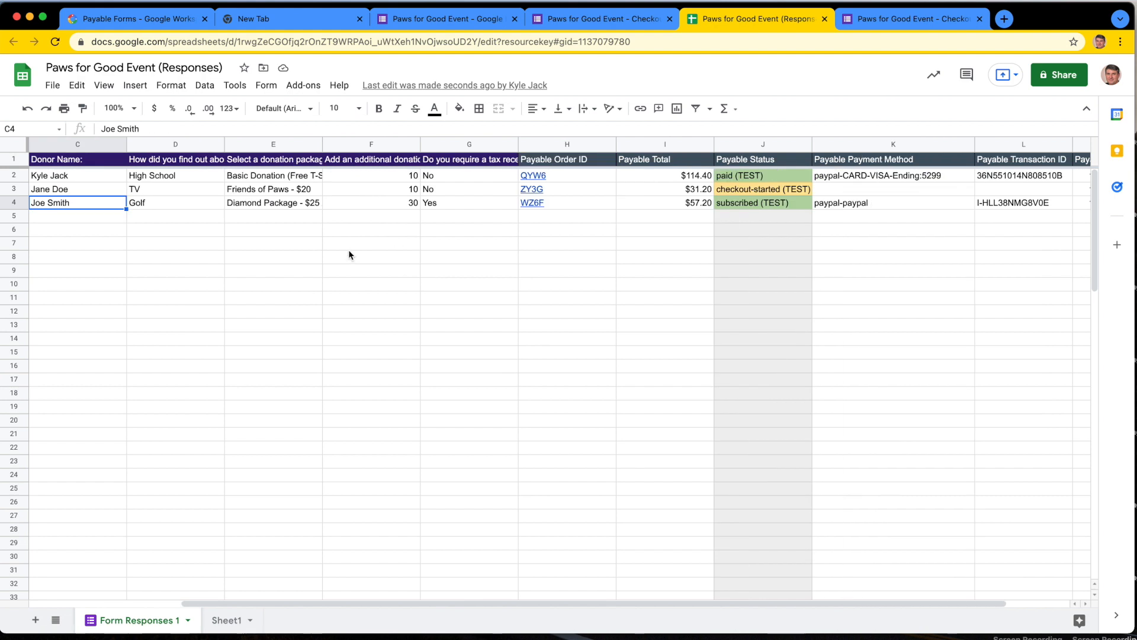
left_click(176, 205)
left_click(245, 207)
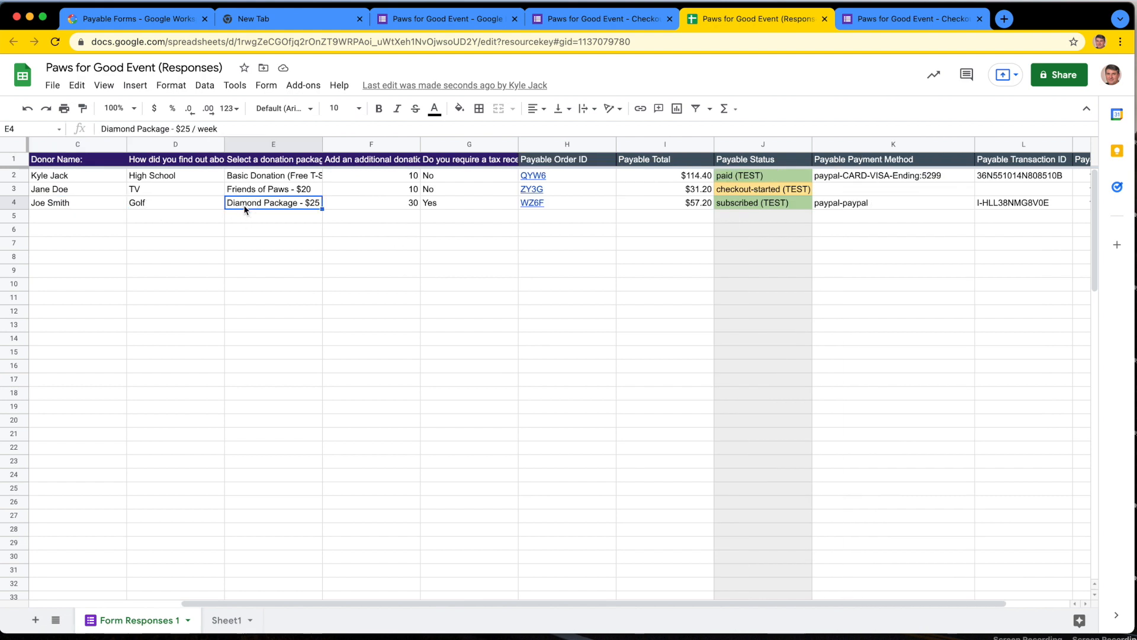
left_click(376, 203)
left_click(448, 217)
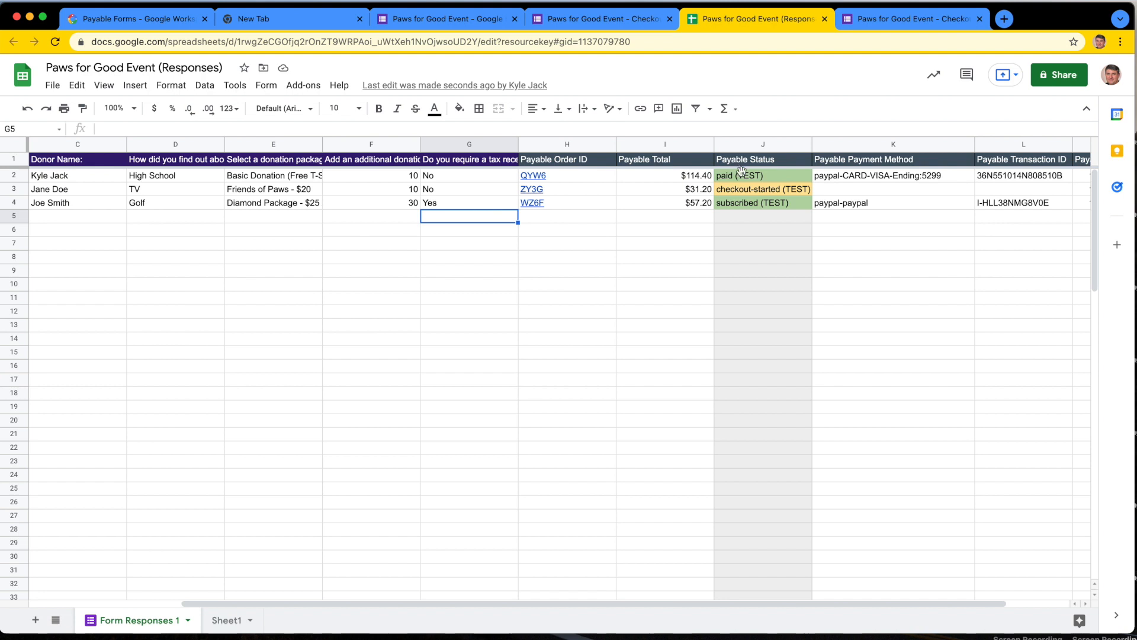
Step: Examine the payable status, payment method, transaction ID and last updated time recorded for the Diamond Package subscription
left_click(744, 204)
left_click(840, 203)
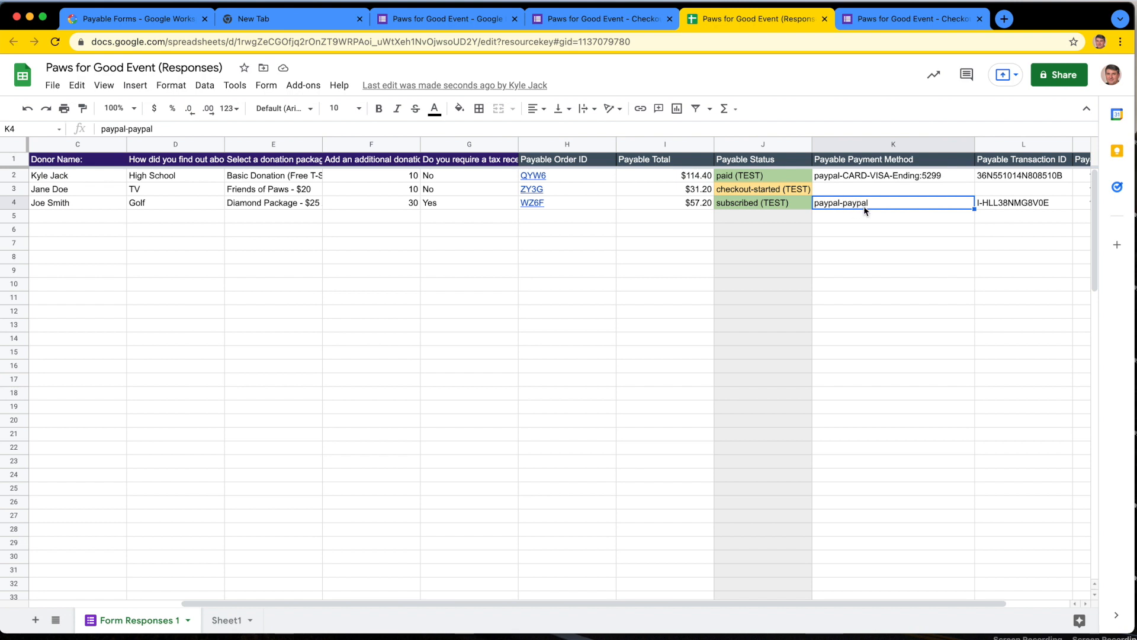
left_click(1004, 204)
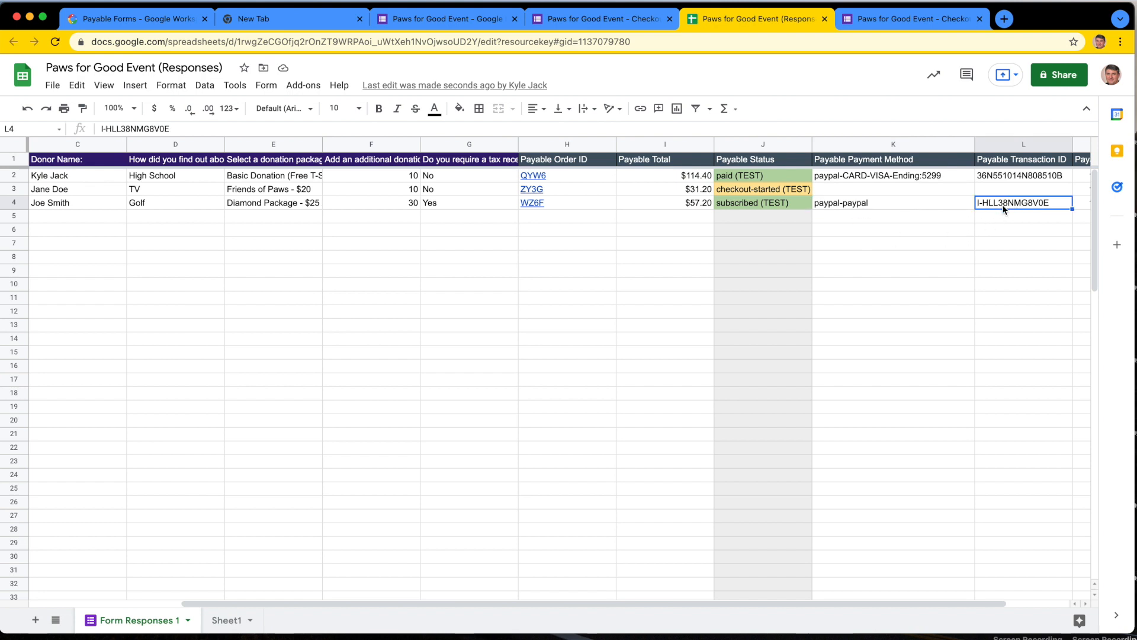
scroll(975, 262, "right", 2)
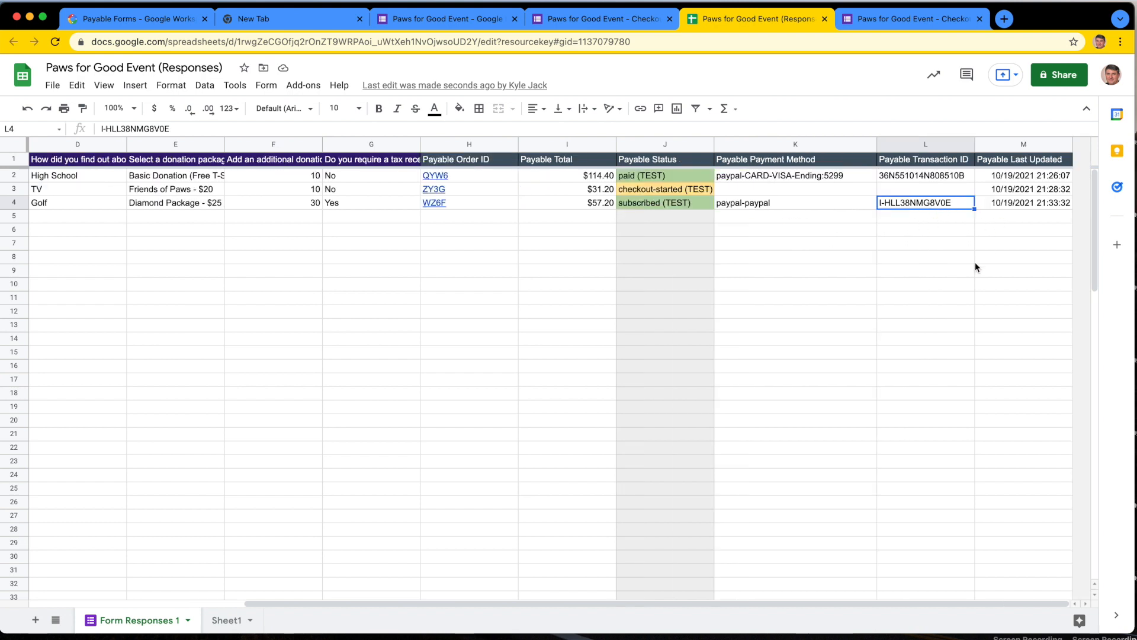
double_click(900, 204)
left_click(921, 266)
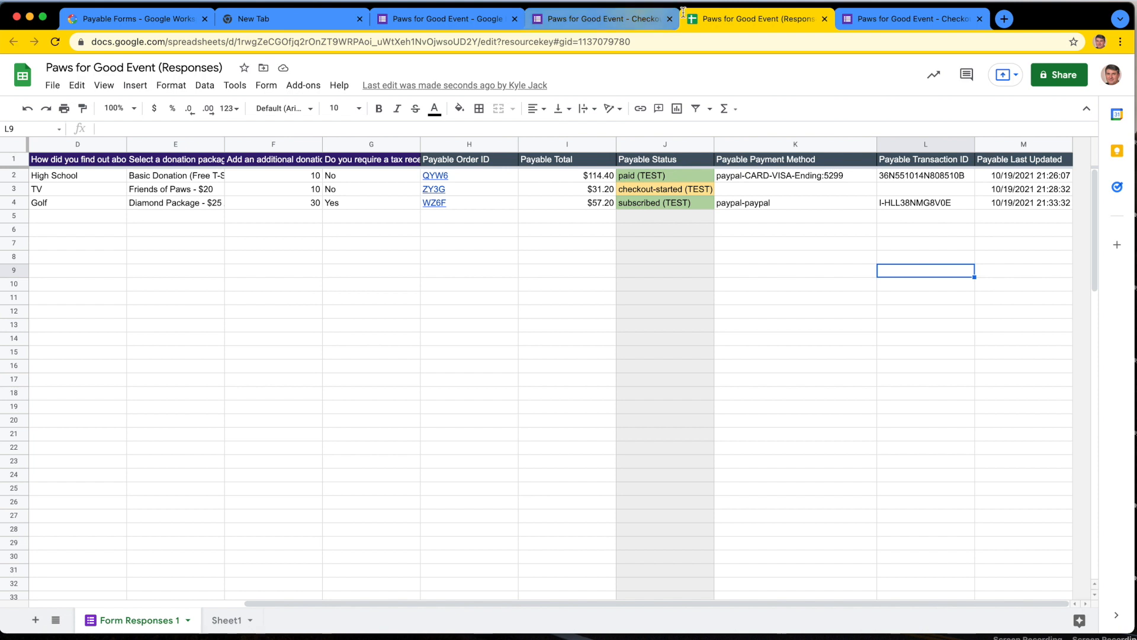
Step: Switch to the Friends of Paws checkout page and review its order status, donation items, amount due and donor details
left_click(877, 21)
scroll(798, 295, "down", 3)
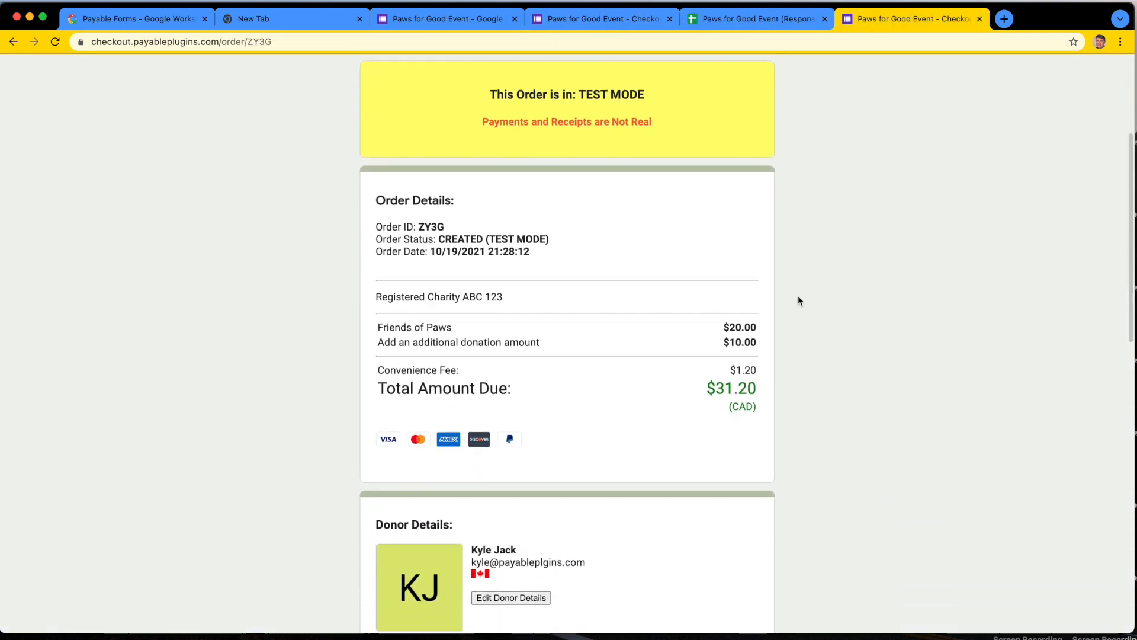
scroll(798, 301, "down", 2)
scroll(798, 300, "up", 6)
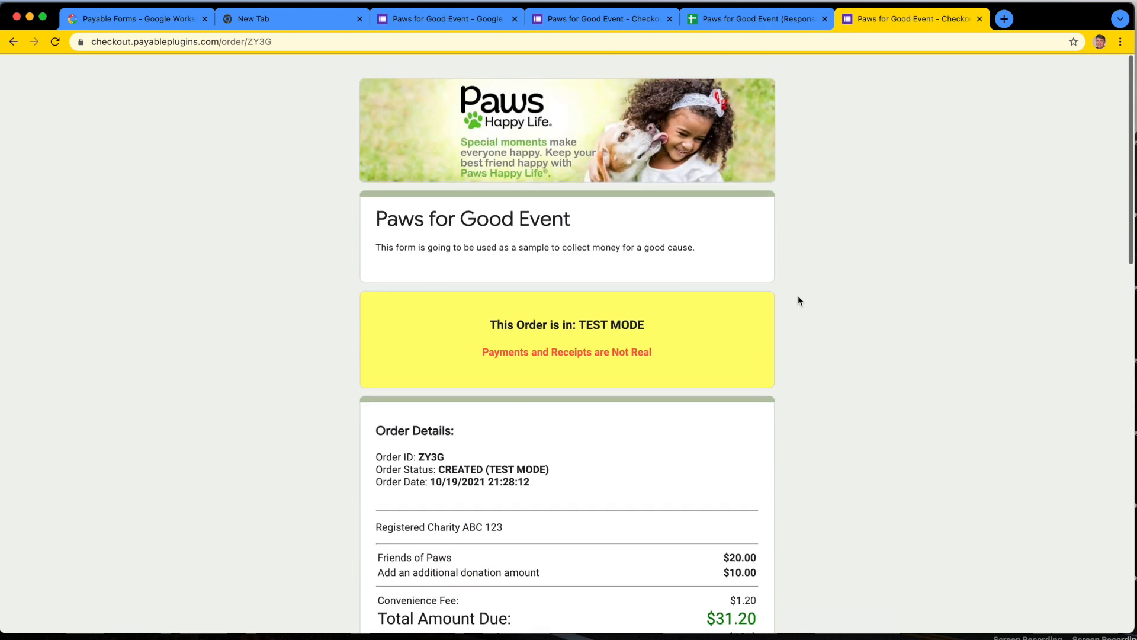